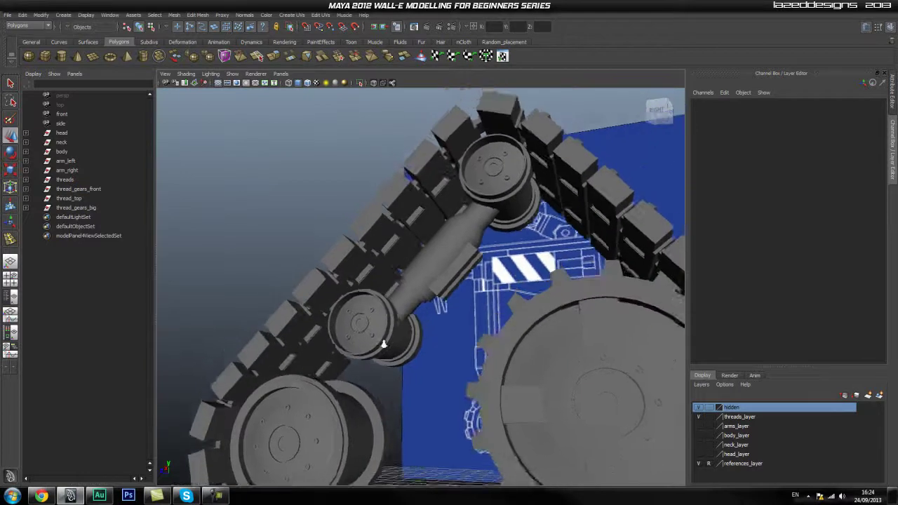
Step: Move the thread_top group out of the track assembly along Z to about -14.3
{"action": "left_click_drag", "start_coordinate": [372, 363], "coordinate": [519, 355], "text": "alt"}
{"action": "scroll", "coordinate": [459, 340], "scroll_direction": "down", "scroll_amount": 3}
{"action": "left_click", "coordinate": [70, 199]}
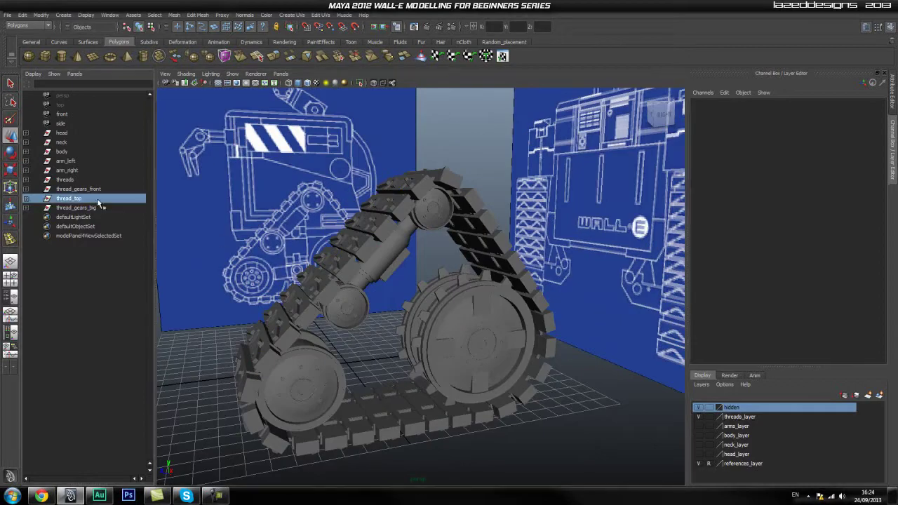
{"action": "left_click_drag", "start_coordinate": [480, 290], "coordinate": [333, 349], "text": "alt"}
{"action": "left_click_drag", "start_coordinate": [281, 364], "coordinate": [477, 344]}
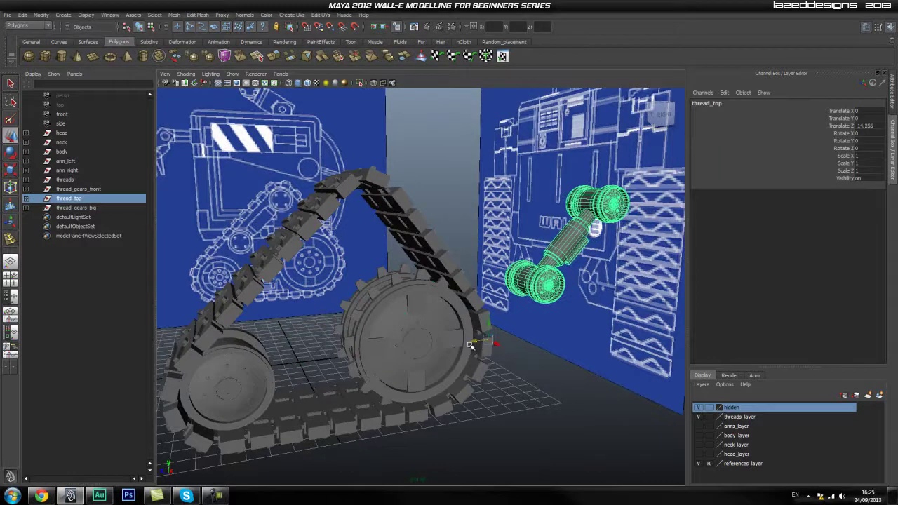
{"action": "left_click_drag", "start_coordinate": [464, 346], "coordinate": [475, 333]}
{"action": "left_click", "coordinate": [518, 203]}
Step: Delete thread_gear_small_right and the connecting cylinder pCylinder27 from the thread_gears_front group
{"action": "left_click_drag", "start_coordinate": [413, 306], "coordinate": [365, 300], "text": "alt"}
{"action": "scroll", "coordinate": [364, 300], "scroll_direction": "up", "scroll_amount": 3}
{"action": "scroll", "coordinate": [365, 281], "scroll_direction": "up", "scroll_amount": 2}
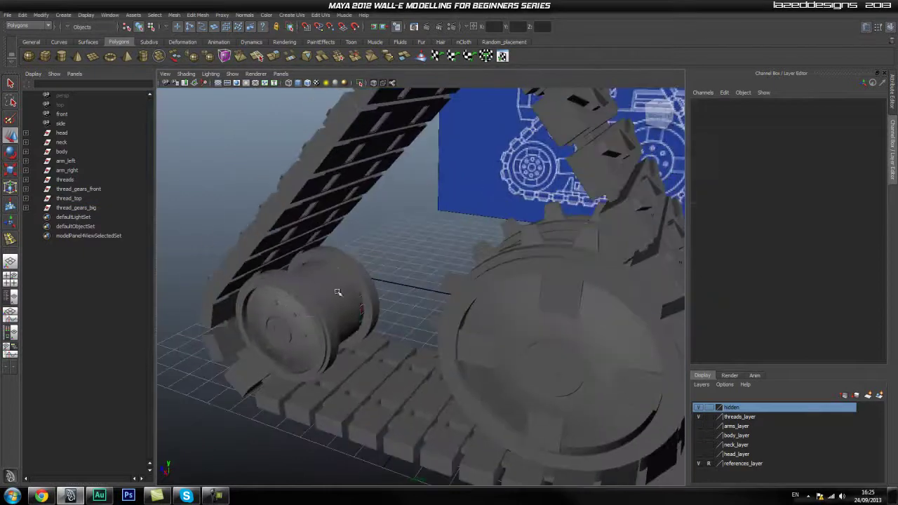
{"action": "left_click", "coordinate": [358, 278]}
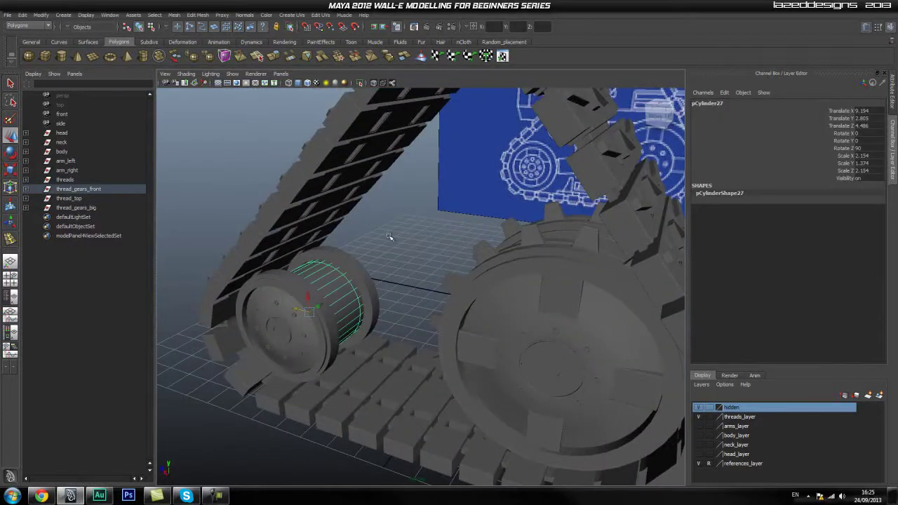
{"action": "left_click", "coordinate": [77, 189]}
{"action": "key", "text": "f"}
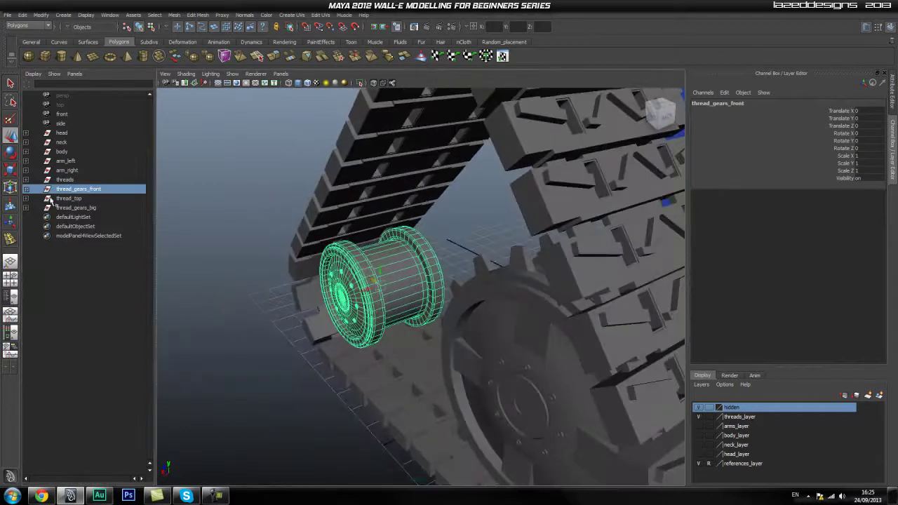
{"action": "left_click", "coordinate": [25, 189]}
{"action": "left_click", "coordinate": [91, 199]}
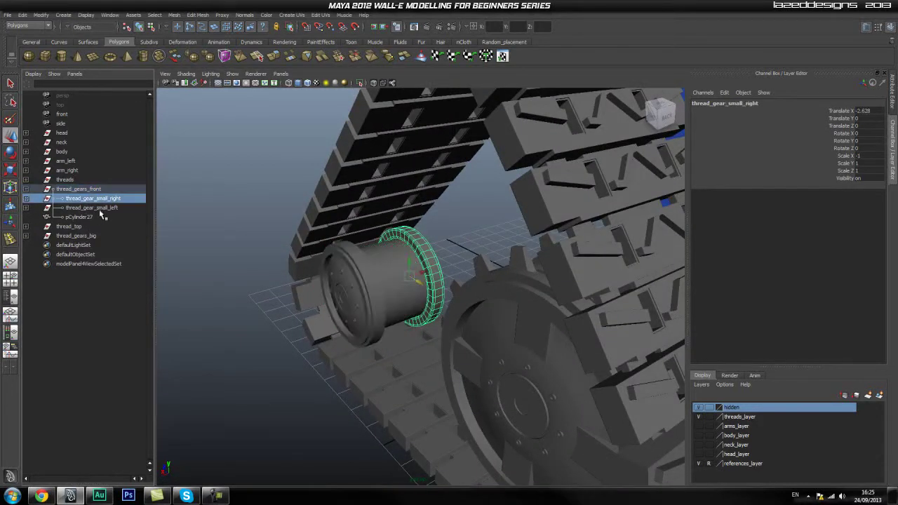
{"action": "left_click", "coordinate": [98, 217], "text": "ctrl"}
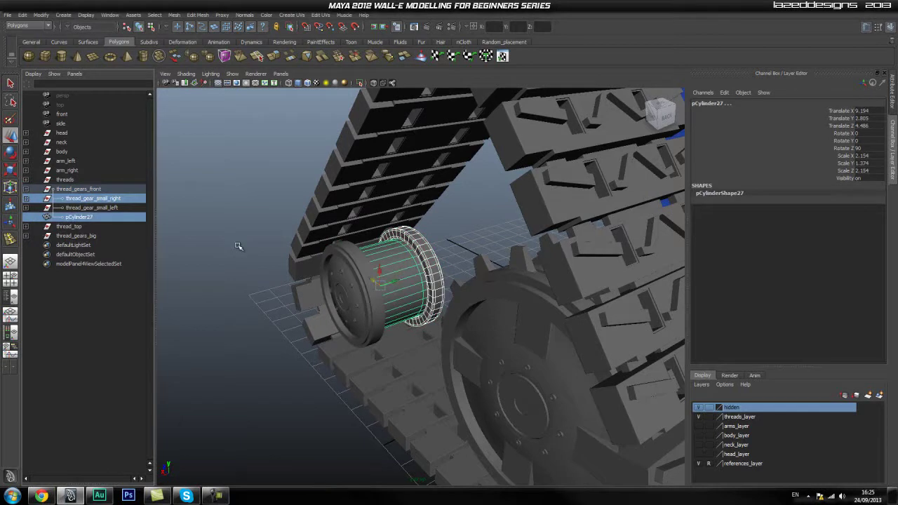
{"action": "key", "text": "Delete"}
Step: Examine the remaining small wheel's rim, face and back from several angles and compare it with the big gear
{"action": "left_click_drag", "start_coordinate": [236, 248], "coordinate": [395, 327], "text": "alt"}
{"action": "left_click", "coordinate": [458, 332]}
{"action": "left_click_drag", "start_coordinate": [491, 355], "coordinate": [447, 331], "text": "alt"}
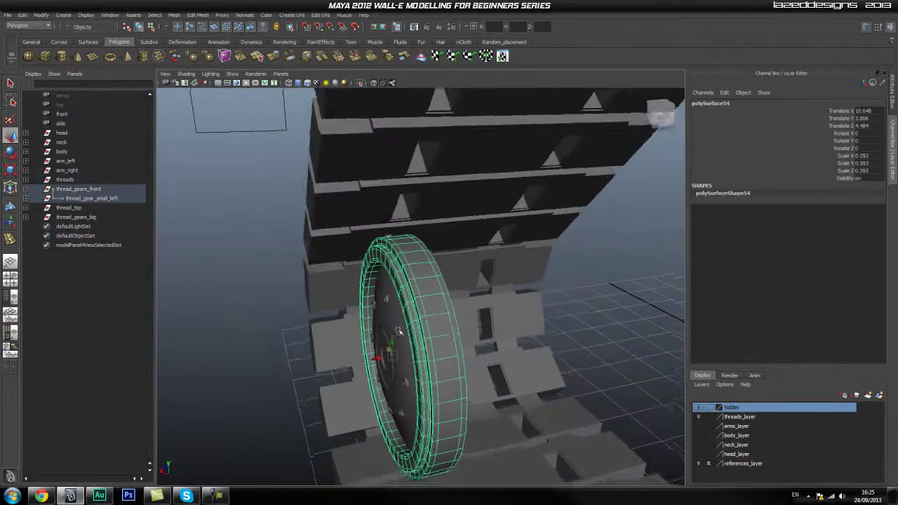
{"action": "right_click_drag", "start_coordinate": [447, 331], "coordinate": [593, 372], "text": "alt"}
{"action": "left_click_drag", "start_coordinate": [498, 359], "coordinate": [380, 242], "text": "alt"}
{"action": "right_click_drag", "start_coordinate": [427, 315], "coordinate": [442, 291]}
{"action": "middle_click_drag", "start_coordinate": [441, 292], "coordinate": [423, 269], "text": "alt"}
{"action": "left_click_drag", "start_coordinate": [473, 292], "coordinate": [381, 287], "text": "alt"}
{"action": "right_click_drag", "start_coordinate": [381, 287], "coordinate": [461, 341], "text": "alt"}
{"action": "left_click_drag", "start_coordinate": [461, 341], "coordinate": [509, 345], "text": "alt"}
{"action": "right_click_drag", "start_coordinate": [510, 344], "coordinate": [582, 348], "text": "alt"}
{"action": "middle_click_drag", "start_coordinate": [414, 277], "coordinate": [422, 189], "text": "alt"}
{"action": "right_click_drag", "start_coordinate": [533, 309], "coordinate": [657, 353], "text": "alt"}
{"action": "left_click_drag", "start_coordinate": [656, 354], "coordinate": [202, 306], "text": "alt"}
{"action": "right_click_drag", "start_coordinate": [205, 310], "coordinate": [242, 295]}
{"action": "left_click", "coordinate": [209, 299]}
{"action": "left_click_drag", "start_coordinate": [188, 335], "coordinate": [539, 322], "text": "alt"}
{"action": "right_click_drag", "start_coordinate": [540, 322], "coordinate": [337, 337], "text": "alt"}
{"action": "left_click_drag", "start_coordinate": [336, 337], "coordinate": [497, 315], "text": "alt"}
{"action": "right_click_drag", "start_coordinate": [496, 315], "coordinate": [491, 299], "text": "alt"}
{"action": "middle_click_drag", "start_coordinate": [490, 299], "coordinate": [462, 323], "text": "alt"}
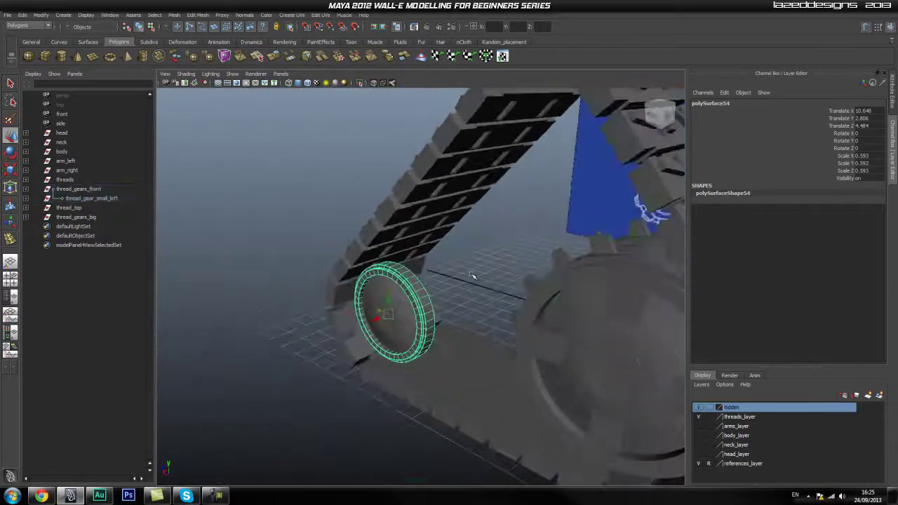
{"action": "left_click", "coordinate": [473, 277]}
{"action": "scroll", "coordinate": [411, 308], "scroll_direction": "up", "scroll_amount": 3}
{"action": "left_click_drag", "start_coordinate": [462, 335], "coordinate": [441, 308], "text": "alt"}
{"action": "left_click", "coordinate": [439, 315]}
{"action": "scroll", "coordinate": [464, 313], "scroll_direction": "down", "scroll_amount": 3}
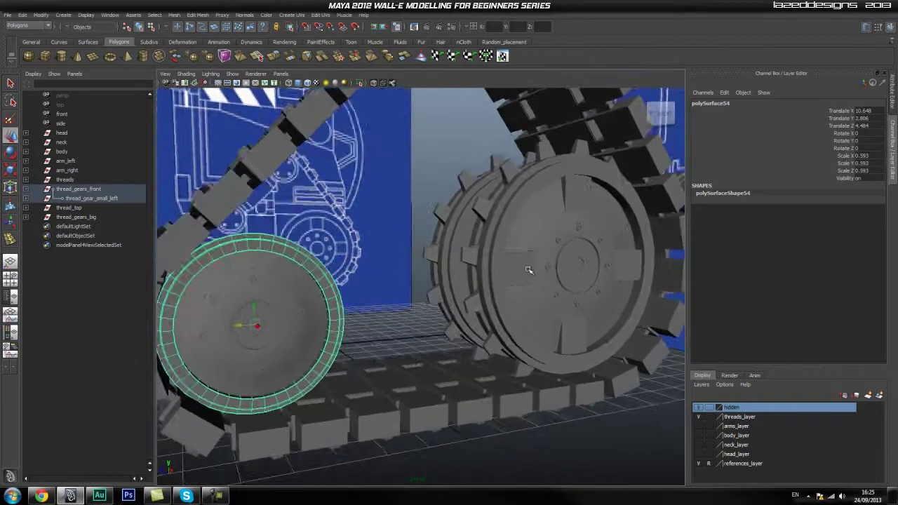
Step: Duplicate a rectangular bit of the big gear next to the small wheel and unparent the copy from thread_wheel_bits to the outliner's top level
{"action": "left_click", "coordinate": [520, 273]}
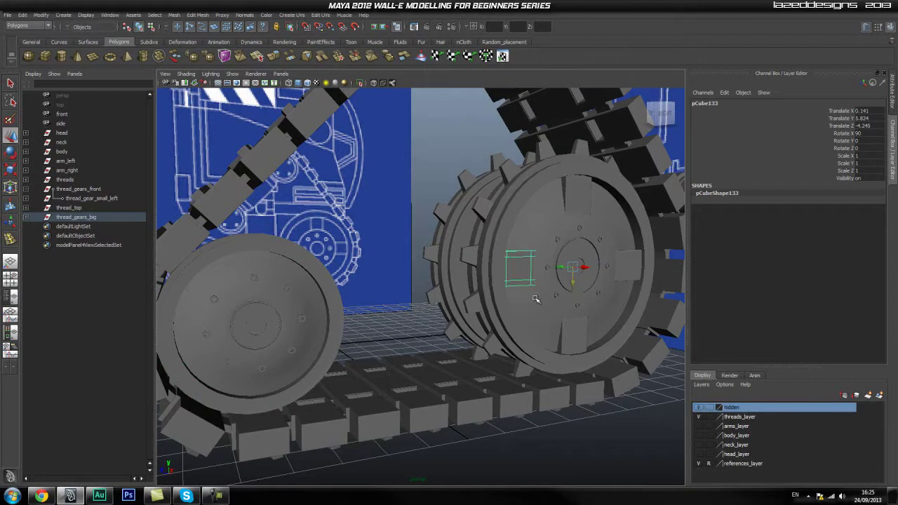
{"action": "left_click_drag", "start_coordinate": [561, 267], "coordinate": [352, 298]}
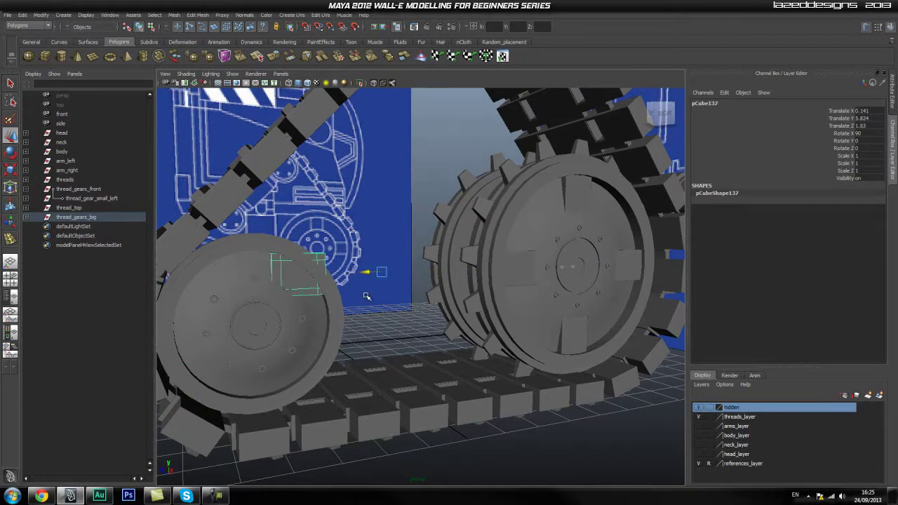
{"action": "left_click", "coordinate": [26, 217]}
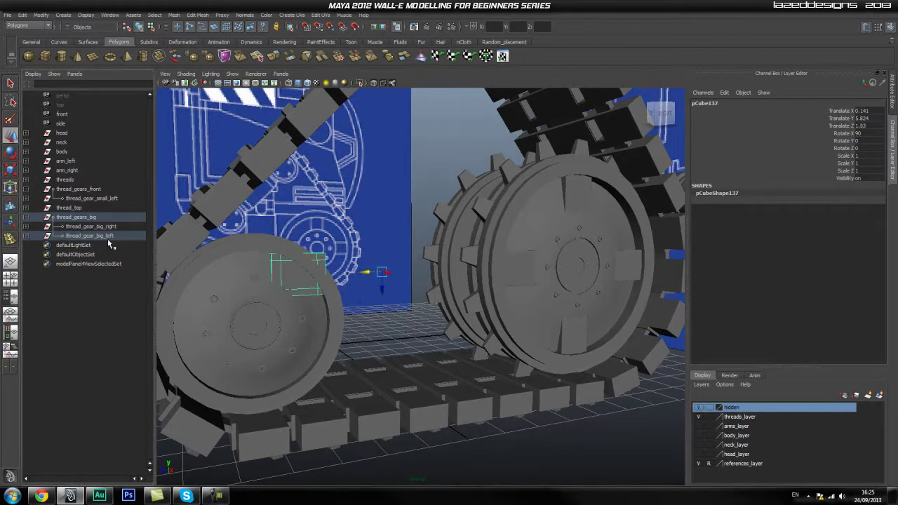
{"action": "left_click", "coordinate": [26, 236]}
{"action": "left_click", "coordinate": [26, 245]}
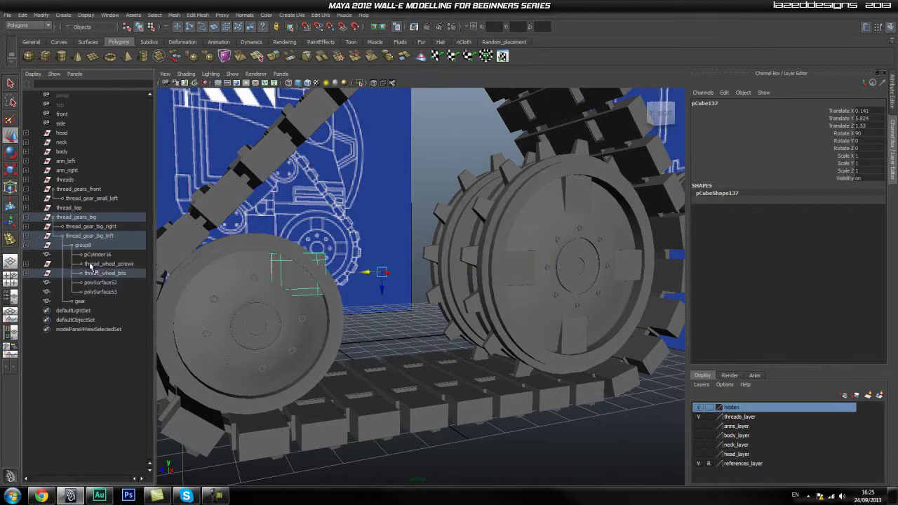
{"action": "left_click", "coordinate": [26, 273]}
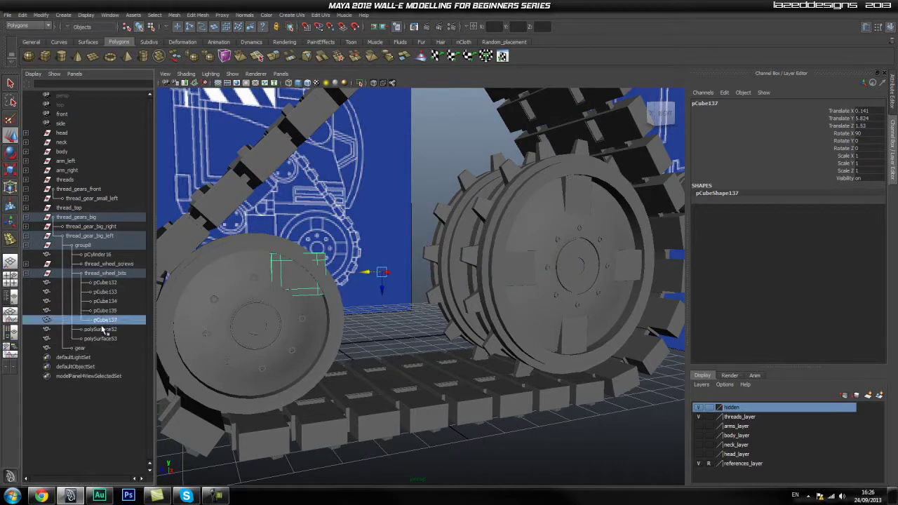
{"action": "middle_click_drag", "start_coordinate": [95, 398], "coordinate": [95, 398]}
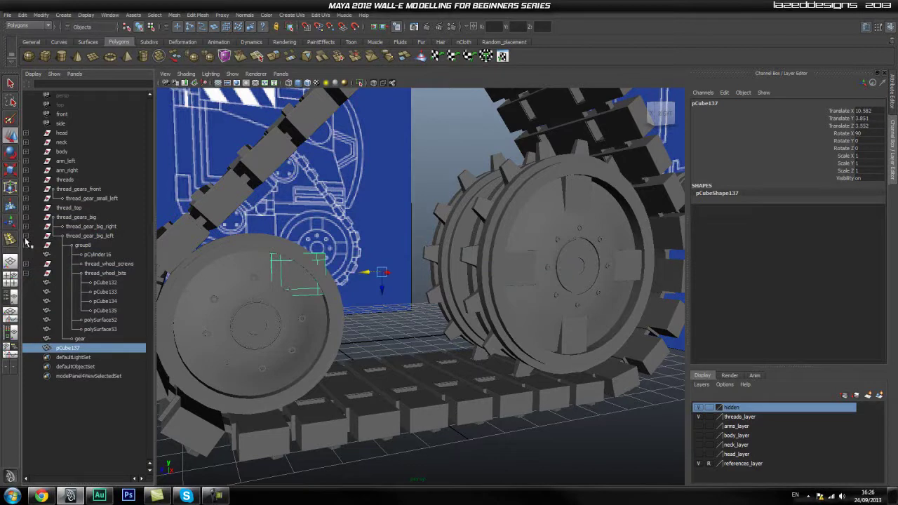
{"action": "left_click", "coordinate": [26, 237]}
Step: Center the copied block's pivot and move the block onto the small wheel's rim
{"action": "left_click_drag", "start_coordinate": [327, 279], "coordinate": [237, 325], "text": "alt"}
{"action": "scroll", "coordinate": [237, 325], "scroll_direction": "up", "scroll_amount": 4}
{"action": "middle_click_drag", "start_coordinate": [332, 309], "coordinate": [407, 311], "text": "alt"}
{"action": "key", "text": "space"}
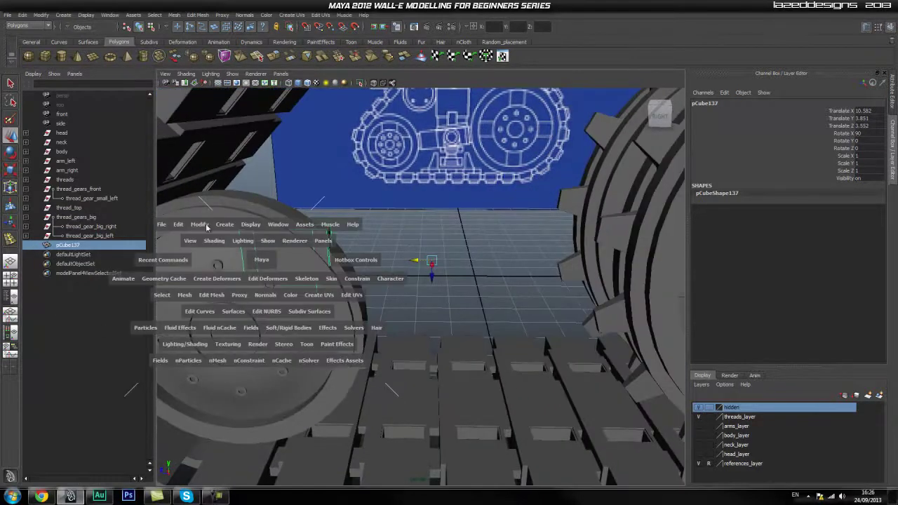
{"action": "left_click", "coordinate": [200, 225]}
{"action": "left_click", "coordinate": [221, 315]}
{"action": "left_click_drag", "start_coordinate": [286, 359], "coordinate": [368, 359], "text": "alt"}
{"action": "left_click_drag", "start_coordinate": [351, 320], "coordinate": [434, 305]}
Step: Reshape the block by moving its vertices, shortening its outer end to fit within the small wheel's rim, and return to object mode
{"action": "right_click", "coordinate": [403, 291]}
{"action": "left_click", "coordinate": [360, 292]}
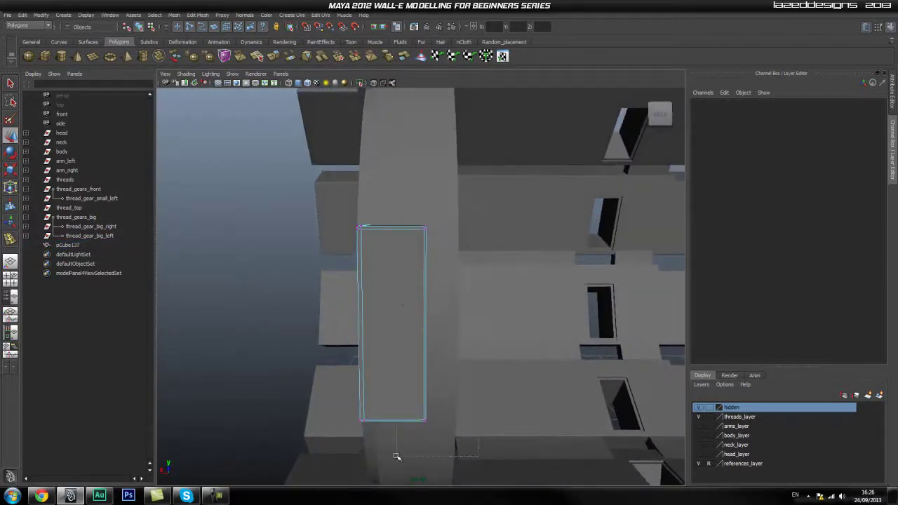
{"action": "left_click_drag", "start_coordinate": [396, 457], "coordinate": [396, 456]}
{"action": "left_click_drag", "start_coordinate": [490, 367], "coordinate": [435, 368], "text": "alt"}
{"action": "left_click_drag", "start_coordinate": [495, 310], "coordinate": [505, 345], "text": "alt"}
{"action": "left_click_drag", "start_coordinate": [432, 321], "coordinate": [541, 303], "text": "alt"}
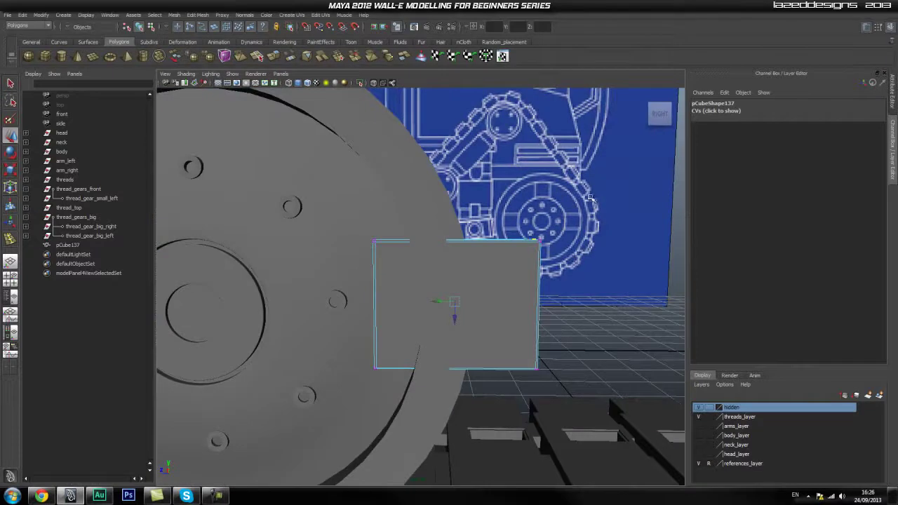
{"action": "left_click_drag", "start_coordinate": [507, 397], "coordinate": [506, 397]}
{"action": "left_click_drag", "start_coordinate": [583, 324], "coordinate": [582, 331], "text": "alt"}
{"action": "left_click_drag", "start_coordinate": [524, 314], "coordinate": [425, 308]}
{"action": "left_click_drag", "start_coordinate": [352, 326], "coordinate": [406, 306], "text": "alt"}
{"action": "left_click_drag", "start_coordinate": [509, 274], "coordinate": [427, 283], "text": "alt"}
{"action": "key", "text": "q"}
{"action": "right_click_drag", "start_coordinate": [397, 270], "coordinate": [408, 259]}
{"action": "left_click", "coordinate": [414, 269]}
{"action": "left_click", "coordinate": [604, 295]}
Step: Nudge the block against the inside of the small wheel's rim, at about 10.51 in X
{"action": "left_click_drag", "start_coordinate": [604, 295], "coordinate": [409, 289], "text": "alt"}
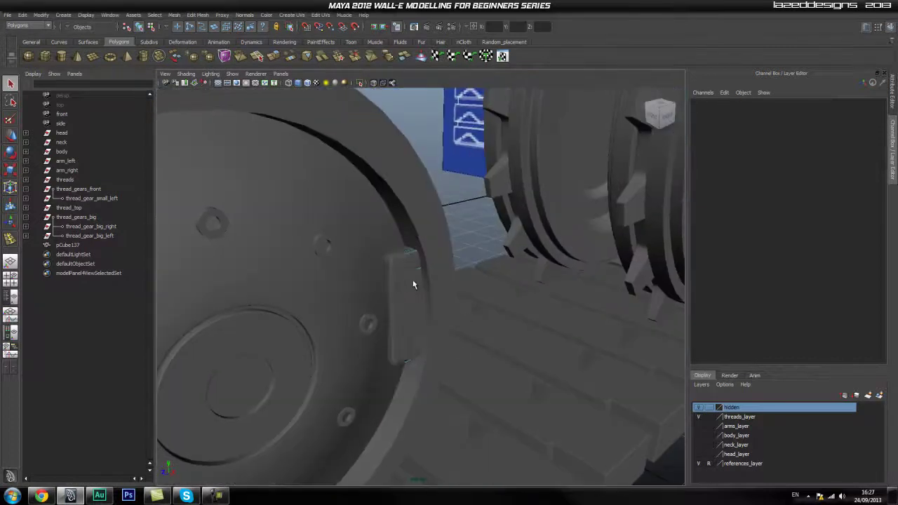
{"action": "left_click", "coordinate": [413, 309]}
{"action": "key", "text": "w"}
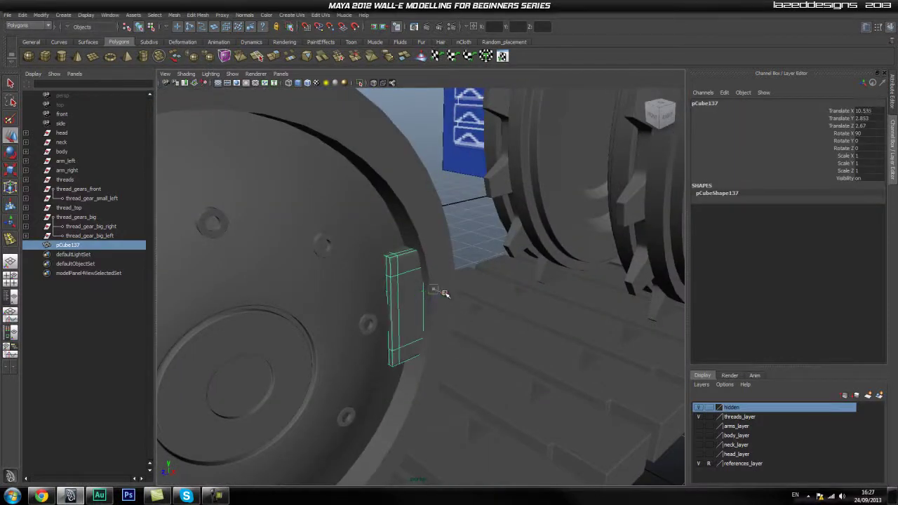
{"action": "left_click", "coordinate": [477, 279]}
{"action": "left_click_drag", "start_coordinate": [477, 278], "coordinate": [419, 303], "text": "alt"}
{"action": "left_click", "coordinate": [404, 321]}
{"action": "left_click", "coordinate": [526, 304]}
{"action": "left_click_drag", "start_coordinate": [525, 304], "coordinate": [402, 297], "text": "alt"}
Step: Scale the block uniformly to about 0.915 and shift it along X to about 10.515
{"action": "left_click", "coordinate": [401, 300]}
{"action": "key", "text": "r"}
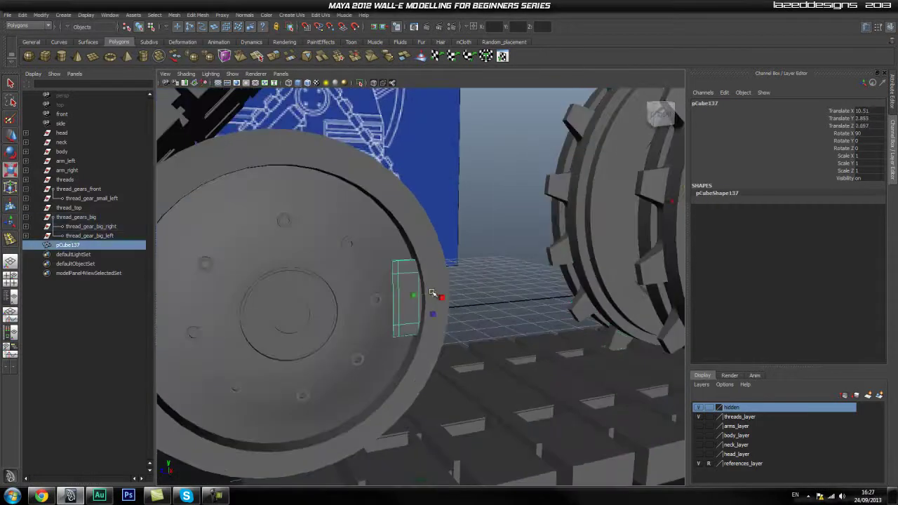
{"action": "left_click", "coordinate": [472, 259]}
{"action": "left_click_drag", "start_coordinate": [473, 260], "coordinate": [413, 324], "text": "alt"}
{"action": "left_click", "coordinate": [412, 324]}
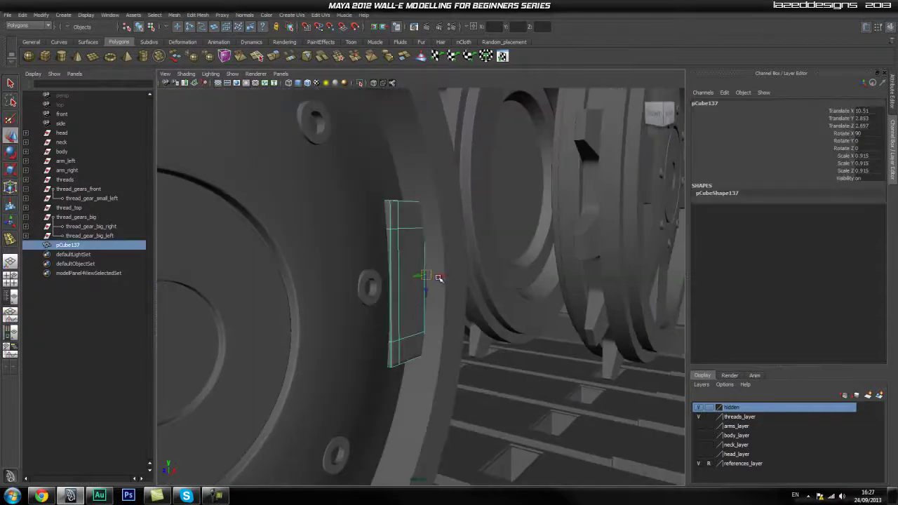
{"action": "left_click_drag", "start_coordinate": [439, 277], "coordinate": [439, 279]}
{"action": "left_click", "coordinate": [479, 325]}
{"action": "left_click_drag", "start_coordinate": [533, 336], "coordinate": [405, 340], "text": "alt"}
{"action": "scroll", "coordinate": [401, 328], "scroll_direction": "up", "scroll_amount": 5}
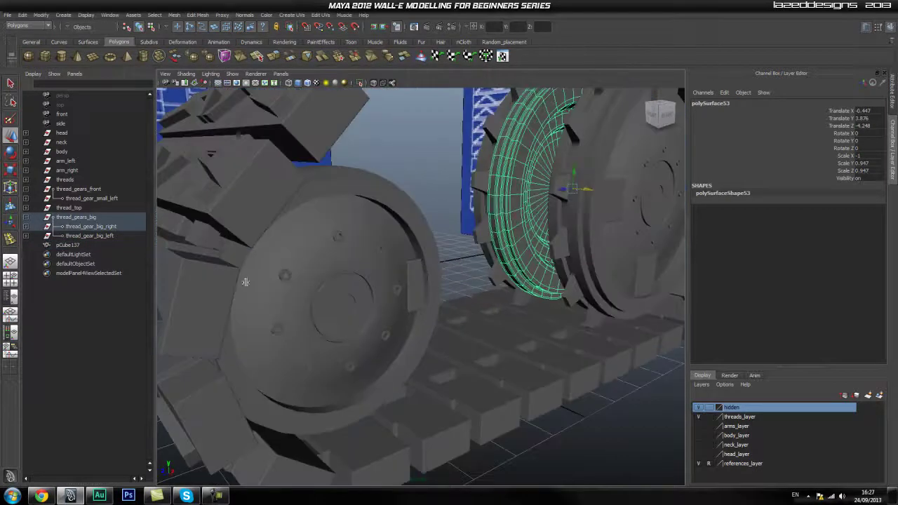
Step: Collapse the thread gear groups in the outliner and parent the block pCube137 under thread_gears_front
{"action": "left_click", "coordinate": [69, 246]}
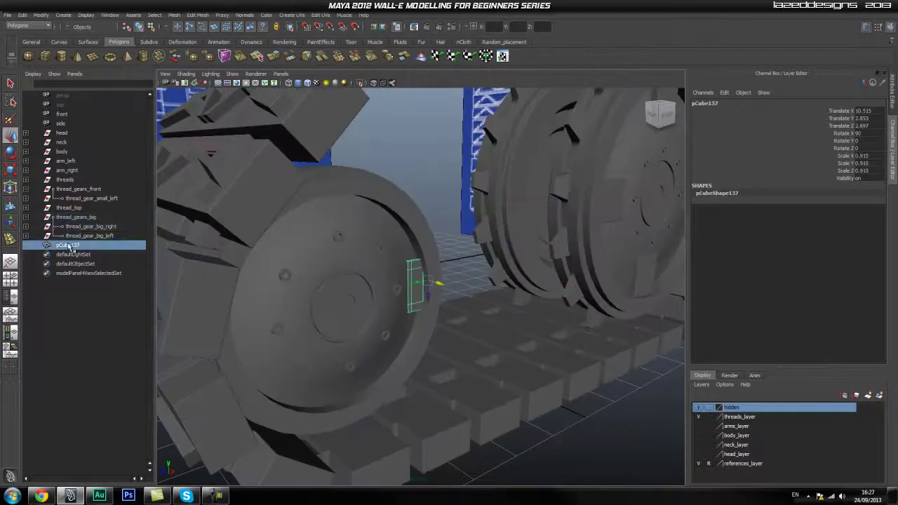
{"action": "left_click", "coordinate": [26, 218]}
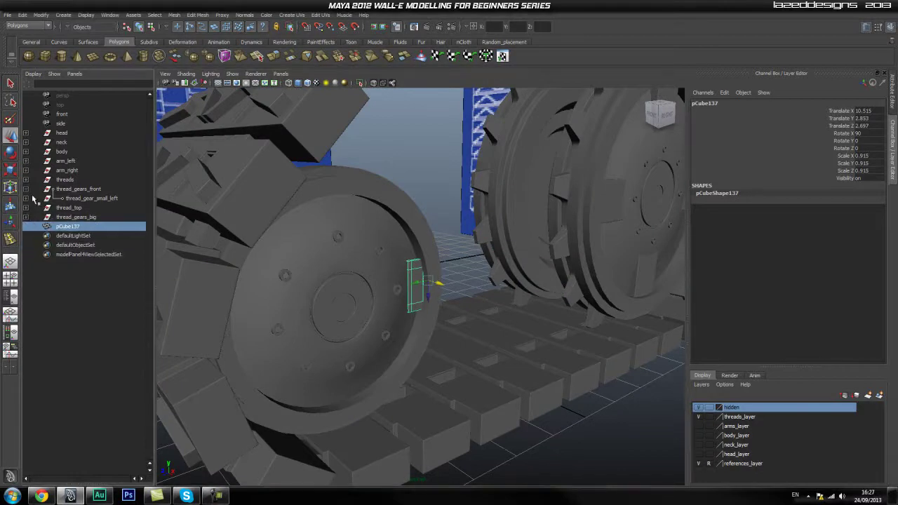
{"action": "left_click", "coordinate": [26, 189]}
{"action": "left_click", "coordinate": [89, 190]}
{"action": "left_click", "coordinate": [91, 199]}
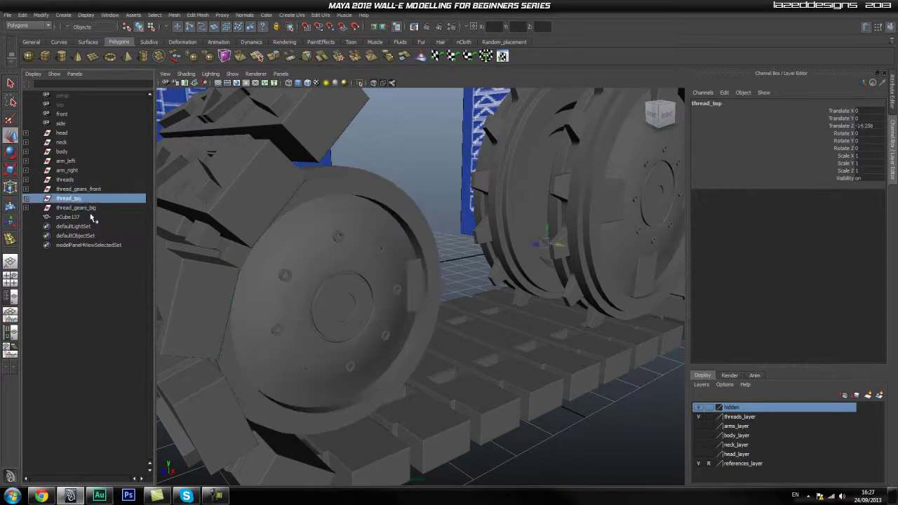
{"action": "left_click", "coordinate": [94, 218]}
{"action": "left_click_drag", "start_coordinate": [486, 243], "coordinate": [318, 249], "text": "alt"}
{"action": "left_click", "coordinate": [425, 234]}
{"action": "left_click", "coordinate": [297, 234]}
{"action": "left_click", "coordinate": [93, 216]}
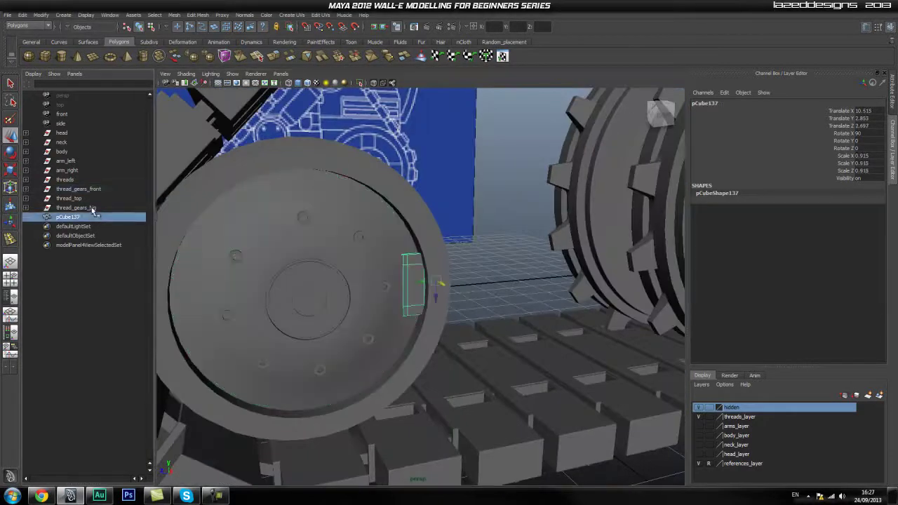
{"action": "left_click", "coordinate": [93, 209]}
{"action": "left_click", "coordinate": [77, 199]}
{"action": "left_click", "coordinate": [90, 190]}
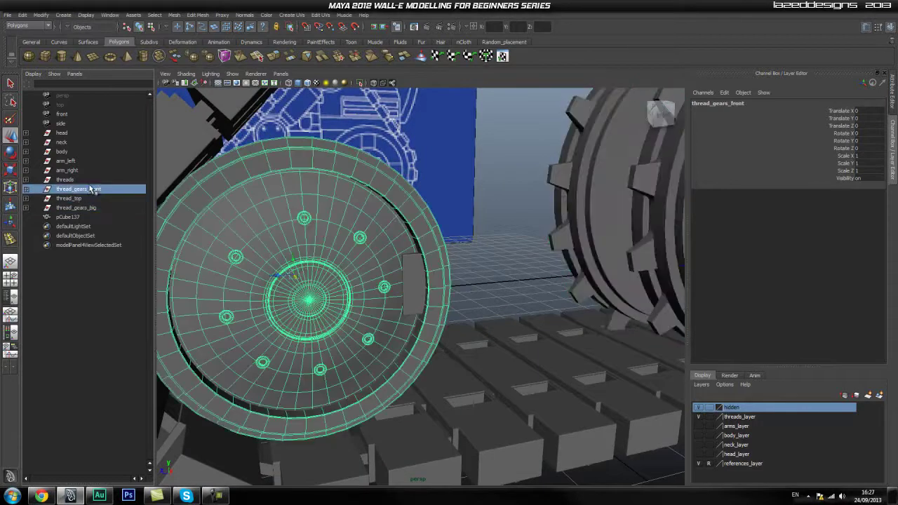
{"action": "left_click_drag", "start_coordinate": [69, 222], "coordinate": [76, 190]}
{"action": "left_click", "coordinate": [77, 191]}
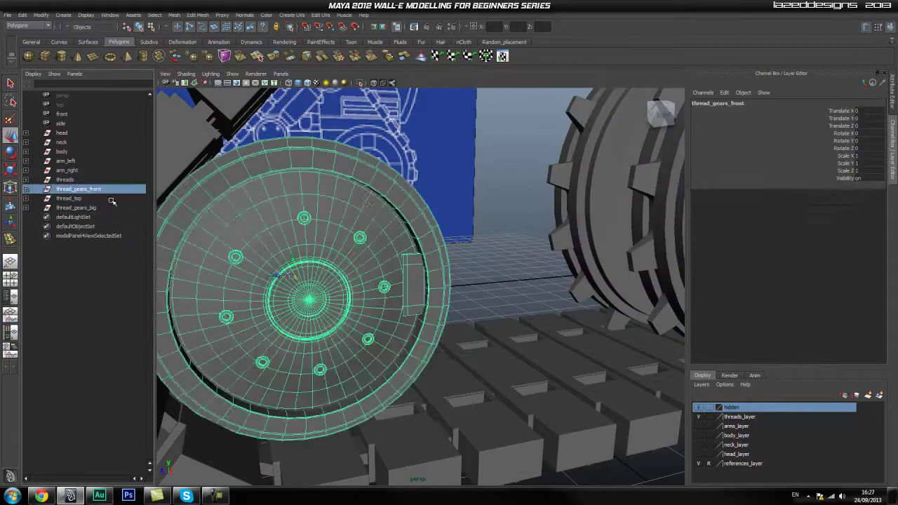
Step: Duplicate the thread_gears_front group and mirror the copy with a Scale X of -1
{"action": "left_click_drag", "start_coordinate": [459, 175], "coordinate": [445, 279], "text": "alt"}
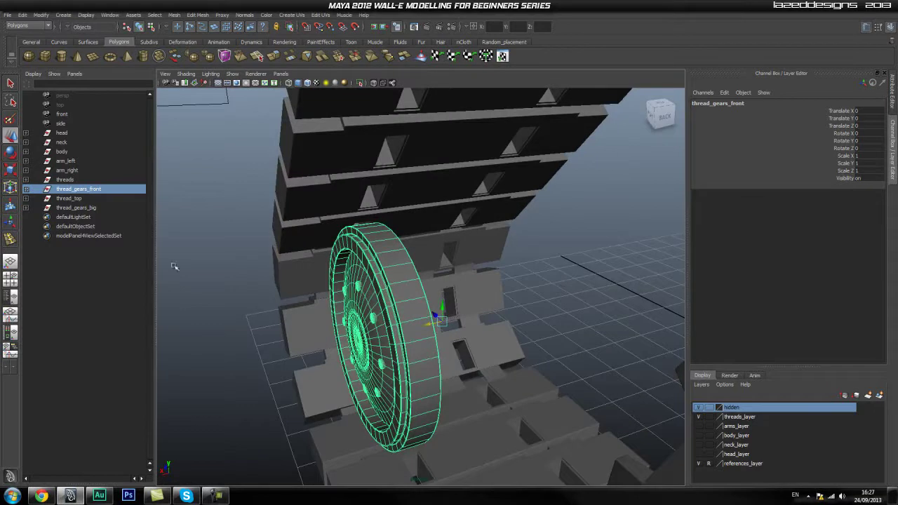
{"action": "key", "text": "ctrl+d"}
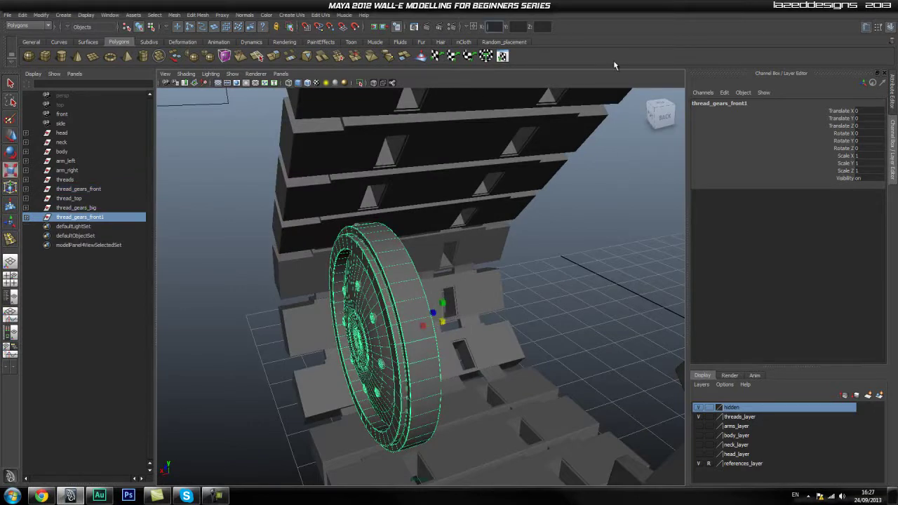
{"action": "key", "text": "Return"}
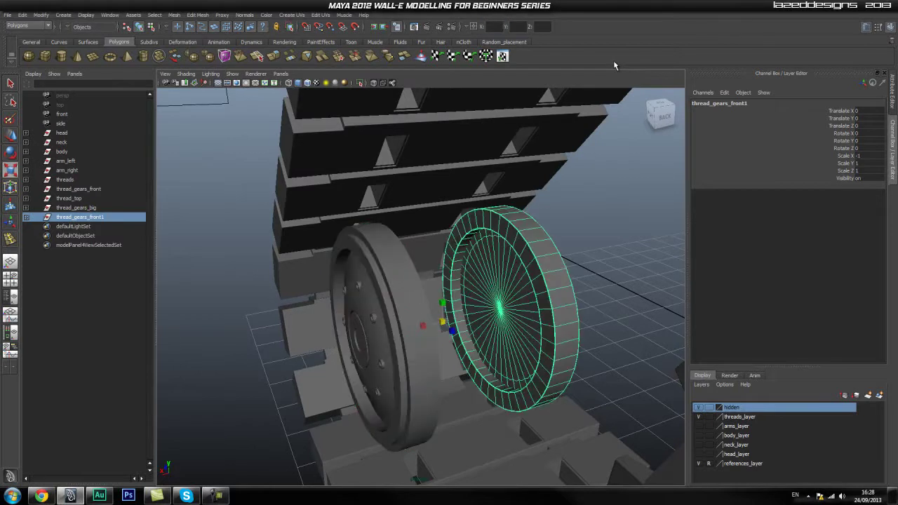
Step: Make the recessed inner disc of the mirrored front wheel a live surface for drawing on
{"action": "left_click_drag", "start_coordinate": [577, 241], "coordinate": [552, 241], "text": "alt"}
{"action": "left_click_drag", "start_coordinate": [504, 240], "coordinate": [383, 183], "text": "alt"}
{"action": "left_click", "coordinate": [414, 283]}
{"action": "left_click", "coordinate": [472, 287]}
{"action": "left_click_drag", "start_coordinate": [430, 212], "coordinate": [393, 162], "text": "alt"}
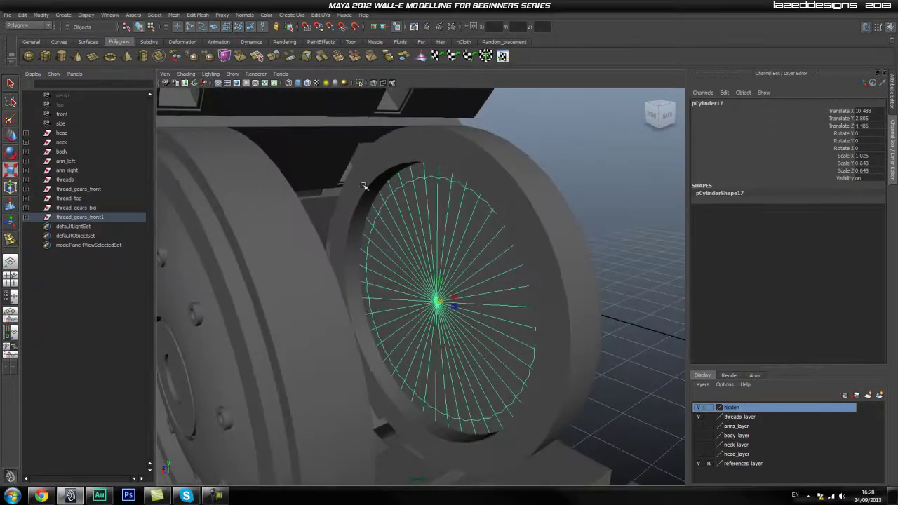
{"action": "left_click_drag", "start_coordinate": [336, 201], "coordinate": [394, 256], "text": "alt"}
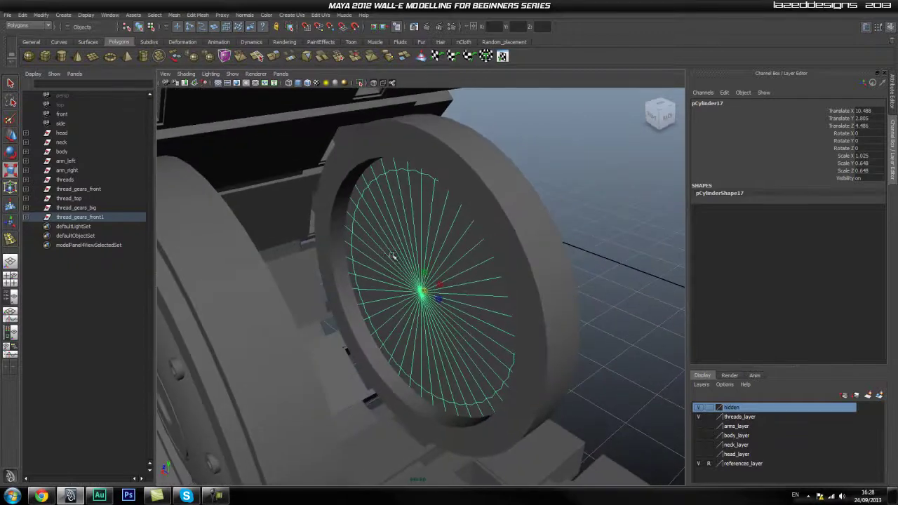
{"action": "key", "text": "space"}
{"action": "left_click", "coordinate": [360, 208]}
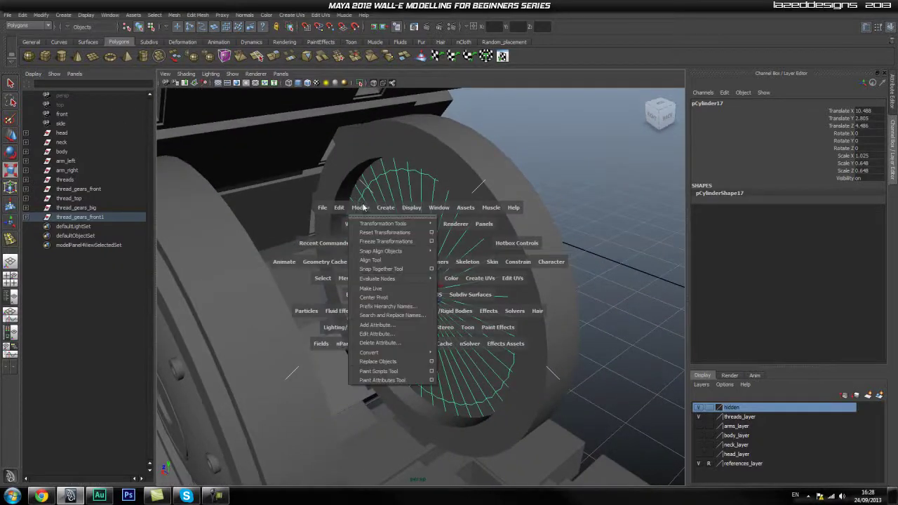
{"action": "left_click", "coordinate": [383, 288]}
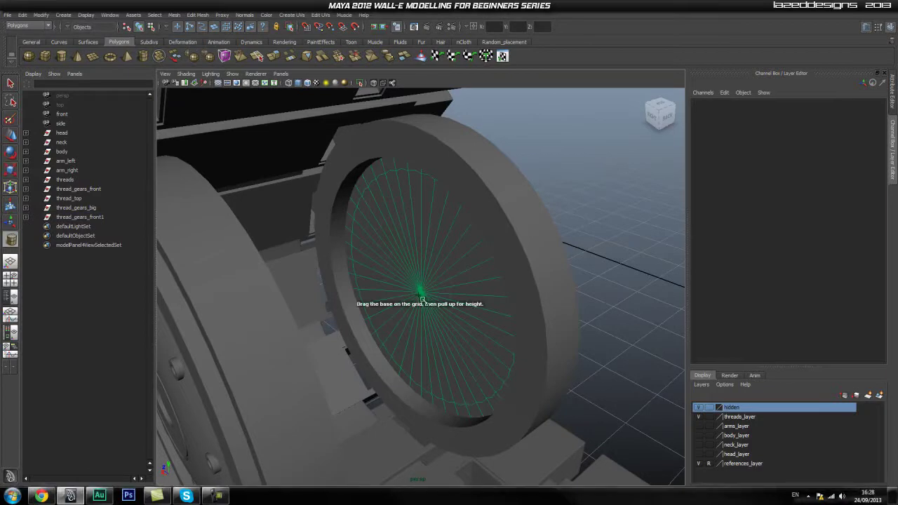
Step: Draw a cylinder of about 1.486 radius and 2.395 height from the live disc towards the opposite wheel, with 30 axis subdivisions
{"action": "key", "text": "alt+5"}
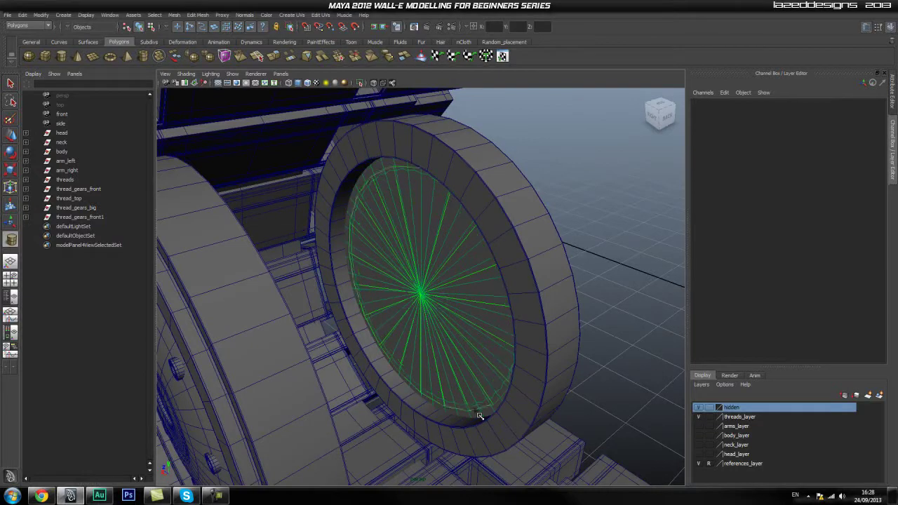
{"action": "left_click_drag", "start_coordinate": [514, 311], "coordinate": [416, 309], "text": "alt"}
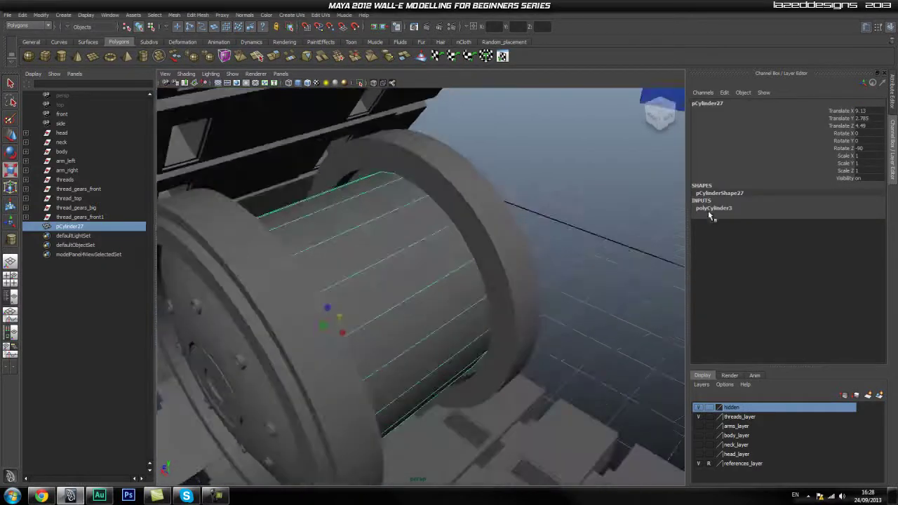
{"action": "left_click", "coordinate": [722, 209]}
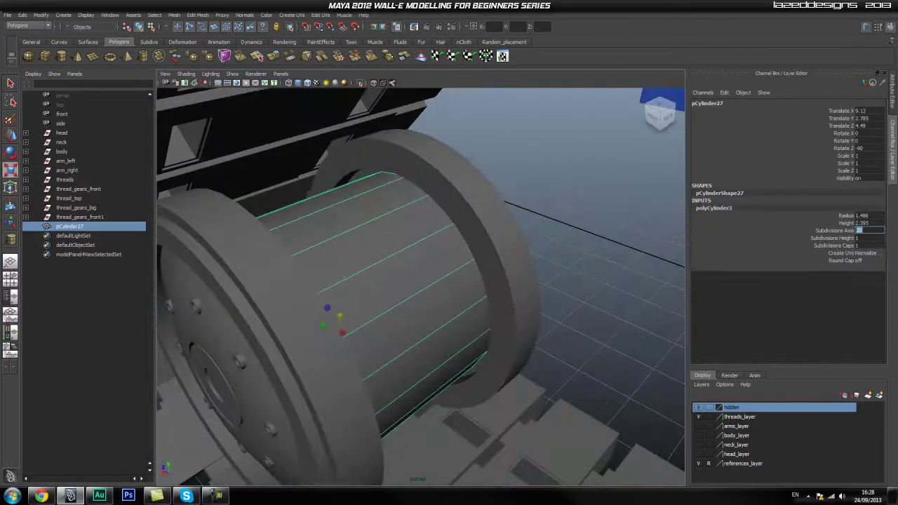
{"action": "key", "text": "Return"}
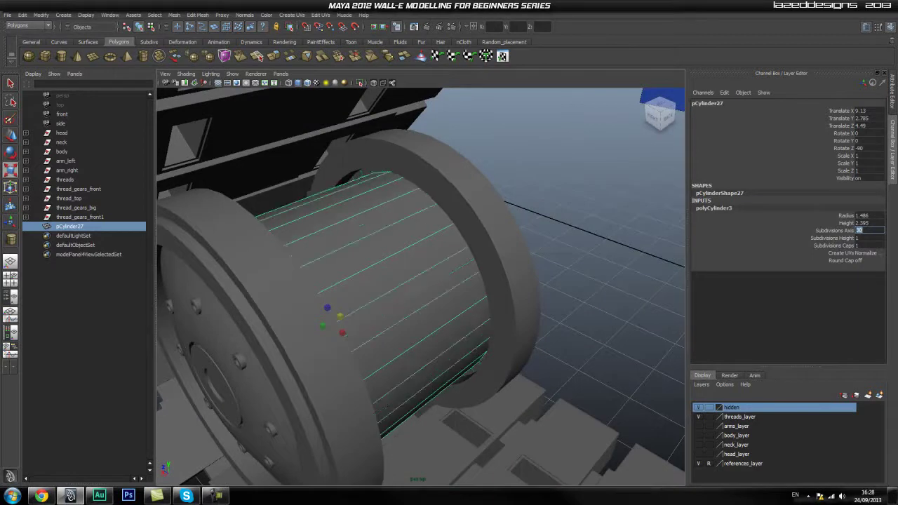
{"action": "left_click_drag", "start_coordinate": [535, 275], "coordinate": [508, 263], "text": "alt"}
{"action": "left_click_drag", "start_coordinate": [407, 343], "coordinate": [447, 357]}
{"action": "left_click_drag", "start_coordinate": [520, 393], "coordinate": [534, 386], "text": "alt"}
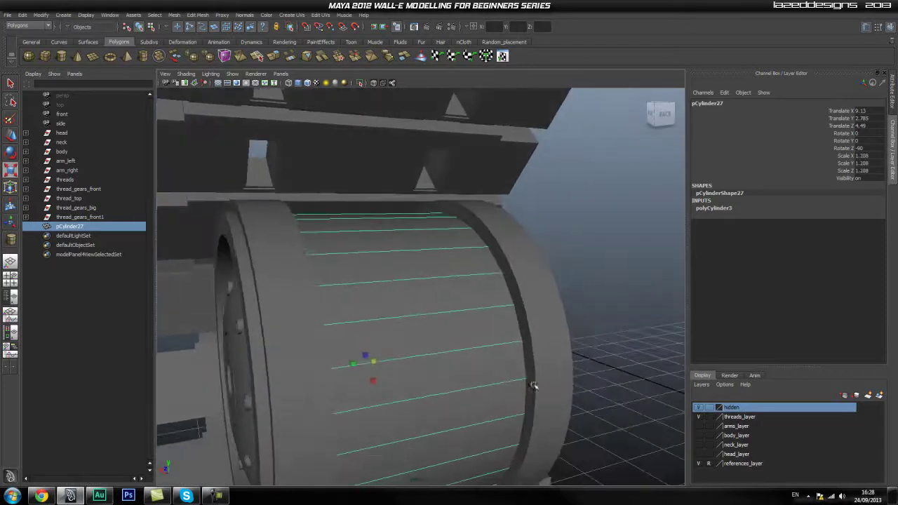
{"action": "key", "text": "ctrl+z"}
{"action": "mouse_move", "coordinate": [477, 405]}
{"action": "left_mouse_down", "text": "alt"}
{"action": "mouse_move", "coordinate": [499, 411]}
{"action": "mouse_move", "coordinate": [467, 410]}
{"action": "left_mouse_up", "text": "alt"}
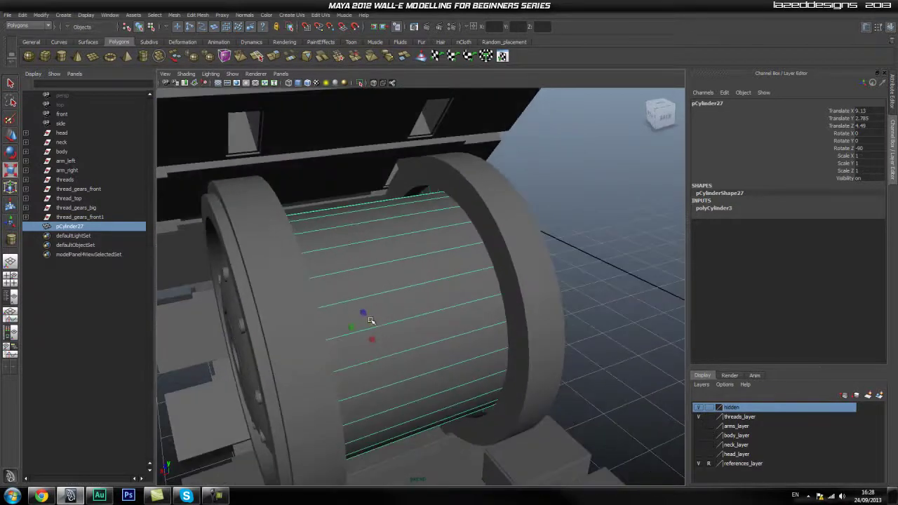
Step: Scale the cylinder between the wheels to about 1.21 in X and Z and 1.033 in Y, and turn off the live surface
{"action": "left_click_drag", "start_coordinate": [371, 321], "coordinate": [412, 332]}
{"action": "left_click_drag", "start_coordinate": [490, 368], "coordinate": [516, 300], "text": "alt"}
{"action": "key", "text": "space"}
{"action": "left_click", "coordinate": [457, 265]}
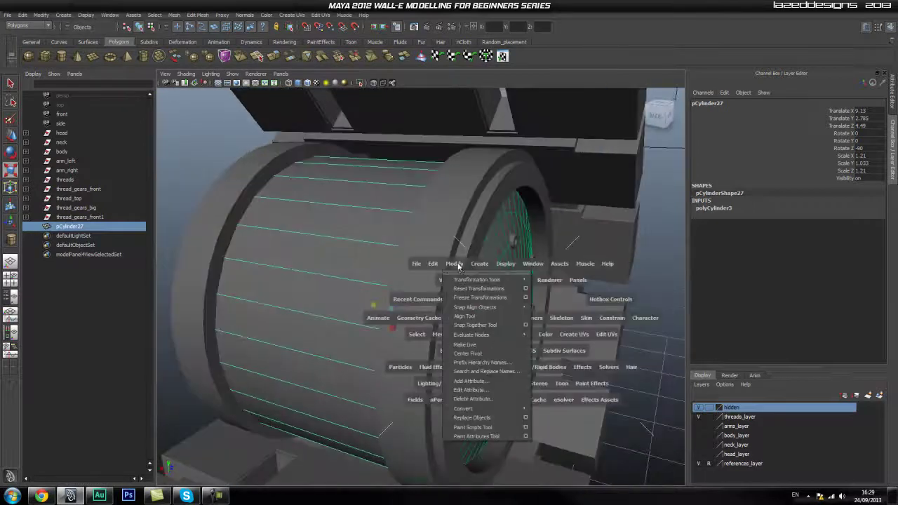
{"action": "left_click", "coordinate": [494, 345]}
{"action": "key", "text": "space"}
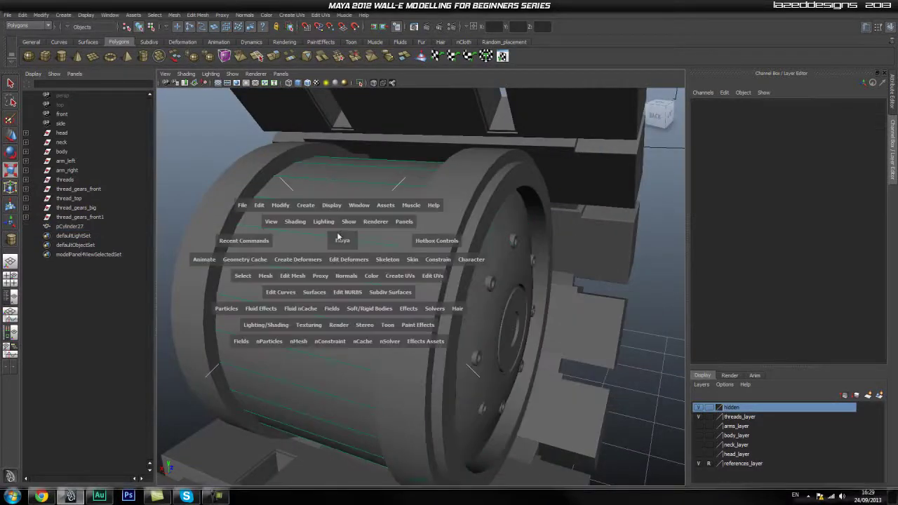
{"action": "left_click", "coordinate": [280, 206]}
{"action": "left_click", "coordinate": [303, 288]}
Step: Isolate the cylinder between the two front wheels in the perspective view
{"action": "left_click_drag", "start_coordinate": [311, 217], "coordinate": [395, 304], "text": "alt"}
{"action": "left_click", "coordinate": [395, 303]}
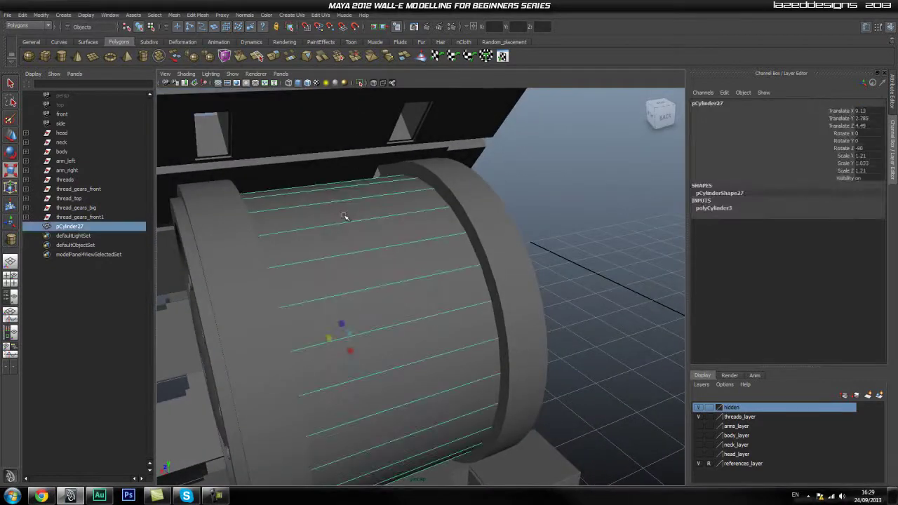
{"action": "left_click", "coordinate": [361, 83]}
{"action": "left_click_drag", "start_coordinate": [365, 288], "coordinate": [453, 262], "text": "alt"}
{"action": "right_click_drag", "start_coordinate": [417, 285], "coordinate": [345, 299], "text": "alt"}
Step: Select all the end-cap faces of the isolated cylinder using the side view, and return to the perspective view
{"action": "key", "text": "space"}
{"action": "left_click_drag", "start_coordinate": [344, 299], "coordinate": [373, 302]}
{"action": "middle_click_drag", "start_coordinate": [427, 329], "coordinate": [538, 290], "text": "alt"}
{"action": "right_click_drag", "start_coordinate": [298, 302], "coordinate": [343, 324], "text": "alt"}
{"action": "left_click", "coordinate": [313, 294]}
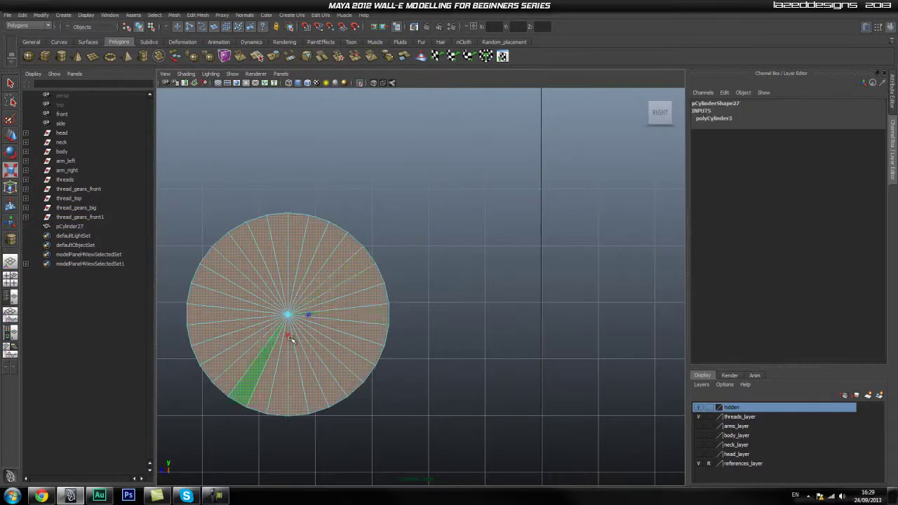
{"action": "key", "text": "space"}
{"action": "left_click_drag", "start_coordinate": [349, 313], "coordinate": [347, 292]}
{"action": "left_click_drag", "start_coordinate": [512, 296], "coordinate": [429, 266], "text": "alt"}
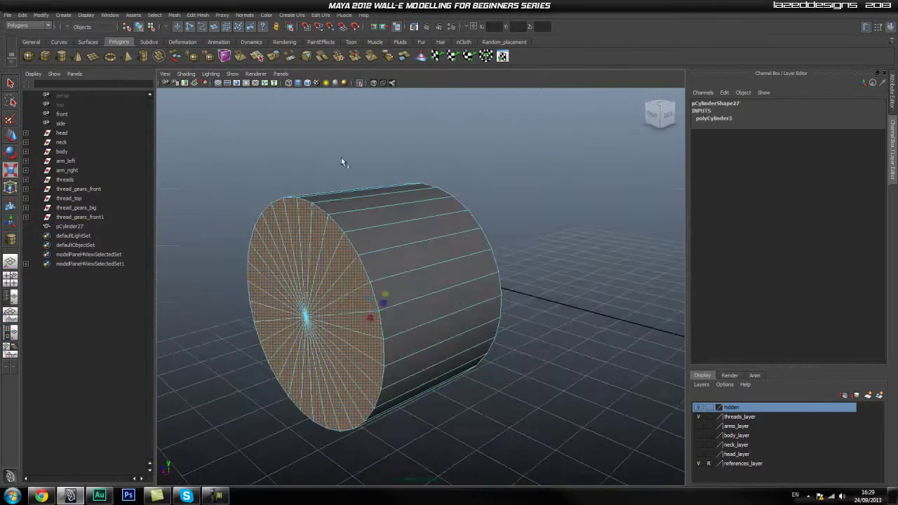
Step: Extrude the cylinder's cap faces with an offset of 0.01, keeping the Edit Mesh commands open as a floating window
{"action": "left_click", "coordinate": [199, 15]}
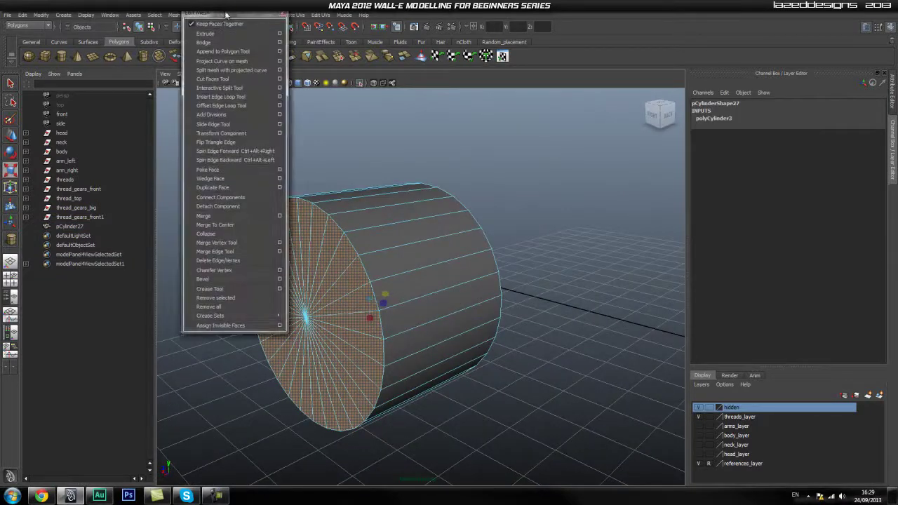
{"action": "left_click", "coordinate": [212, 22]}
{"action": "left_click_drag", "start_coordinate": [552, 156], "coordinate": [558, 145]}
{"action": "left_click", "coordinate": [565, 166]}
{"action": "scroll", "coordinate": [875, 318], "scroll_direction": "down", "scroll_amount": 2}
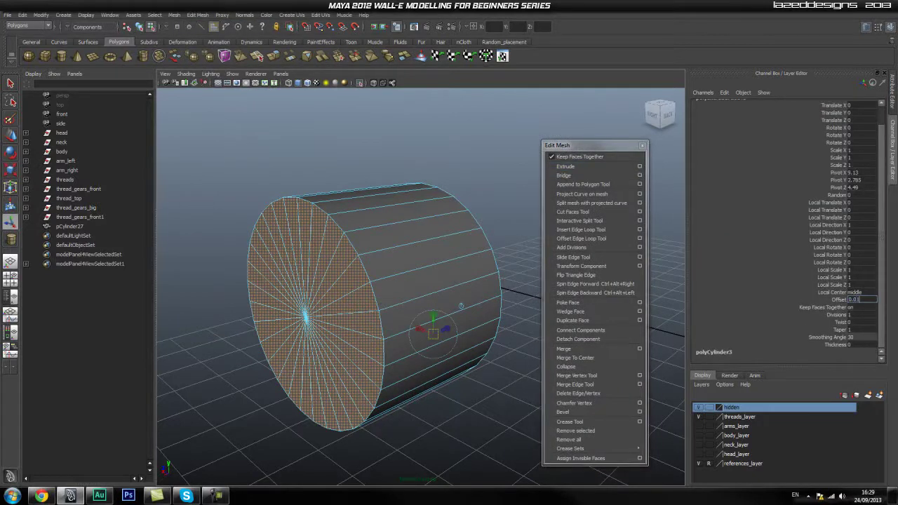
{"action": "right_click_drag", "start_coordinate": [314, 387], "coordinate": [353, 362], "text": "alt"}
{"action": "left_click_drag", "start_coordinate": [353, 363], "coordinate": [430, 357], "text": "alt"}
{"action": "right_click_drag", "start_coordinate": [430, 356], "coordinate": [507, 347], "text": "alt"}
{"action": "left_click_drag", "start_coordinate": [509, 347], "coordinate": [477, 349], "text": "alt"}
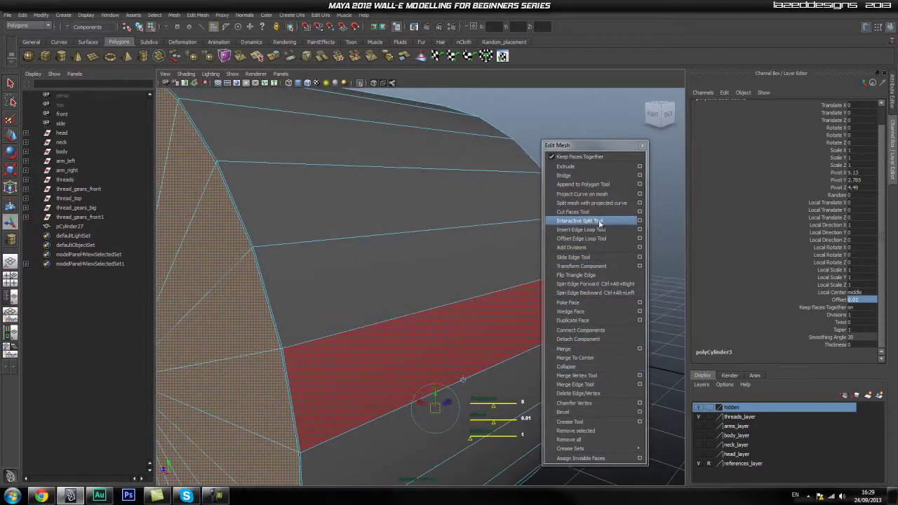
Step: Insert two edge loops around the cylinder near its ends, and end the isolation so the whole model shows
{"action": "left_click", "coordinate": [581, 229]}
{"action": "left_click_drag", "start_coordinate": [270, 246], "coordinate": [383, 303]}
{"action": "key", "text": "q"}
{"action": "right_click_drag", "start_coordinate": [382, 300], "coordinate": [427, 289]}
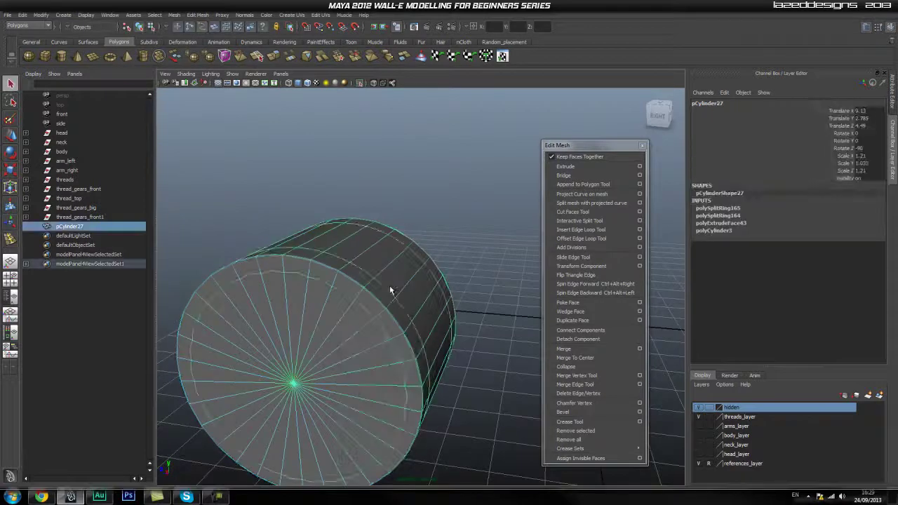
{"action": "left_click", "coordinate": [262, 153]}
{"action": "left_click", "coordinate": [358, 83]}
{"action": "left_click_drag", "start_coordinate": [481, 253], "coordinate": [441, 303], "text": "alt"}
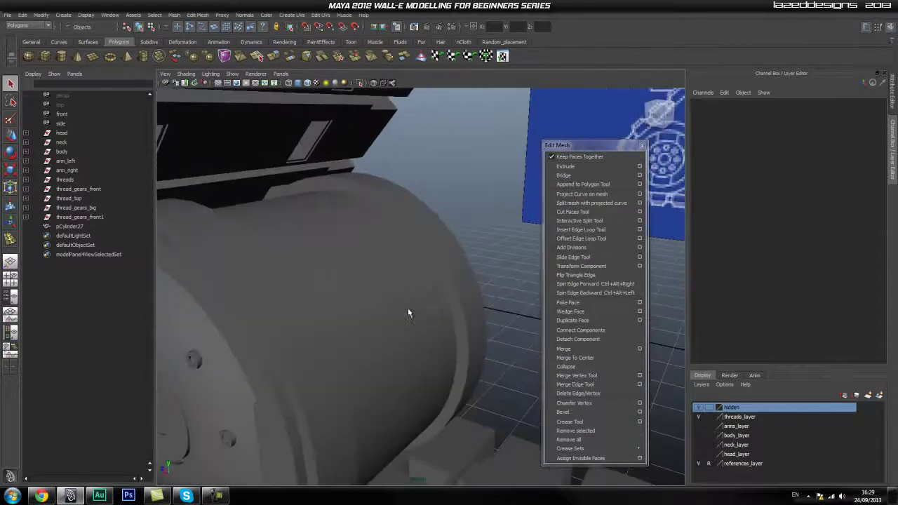
Step: Examine the finished front roller, the thread_top pipe and the big gear's rims from several angles
{"action": "left_click", "coordinate": [450, 279]}
{"action": "left_click", "coordinate": [496, 295]}
{"action": "left_click_drag", "start_coordinate": [495, 295], "coordinate": [302, 251], "text": "alt"}
{"action": "left_click", "coordinate": [302, 251]}
{"action": "left_click_drag", "start_coordinate": [269, 217], "coordinate": [438, 317], "text": "alt"}
{"action": "right_click_drag", "start_coordinate": [438, 317], "coordinate": [180, 344], "text": "alt"}
{"action": "left_click_drag", "start_coordinate": [180, 345], "coordinate": [425, 265], "text": "alt"}
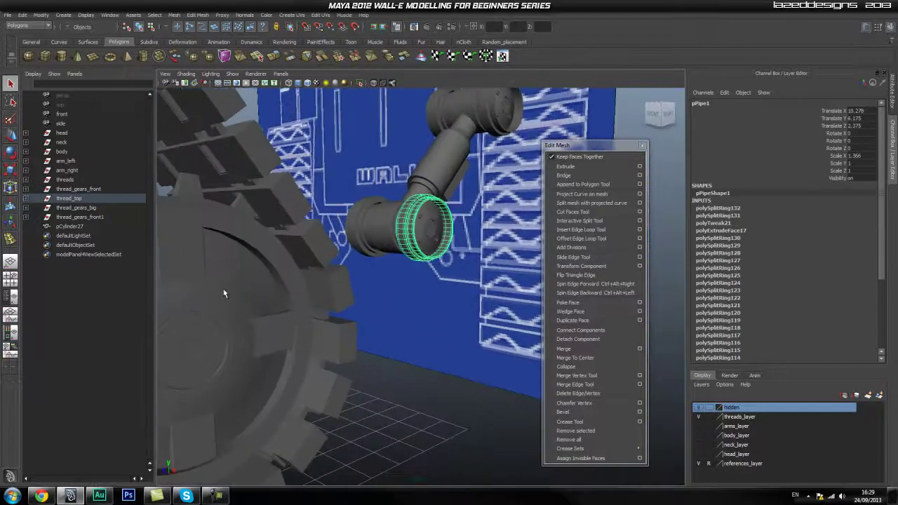
{"action": "left_click", "coordinate": [239, 264]}
{"action": "right_click_drag", "start_coordinate": [489, 345], "coordinate": [247, 334], "text": "alt"}
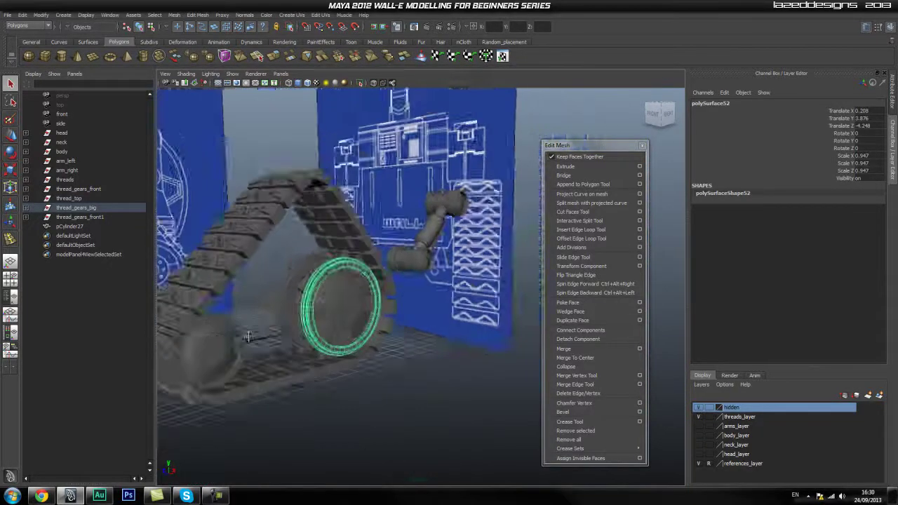
{"action": "left_click_drag", "start_coordinate": [247, 334], "coordinate": [323, 305], "text": "alt"}
{"action": "left_click", "coordinate": [377, 282]}
{"action": "right_click_drag", "start_coordinate": [329, 321], "coordinate": [355, 326], "text": "alt"}
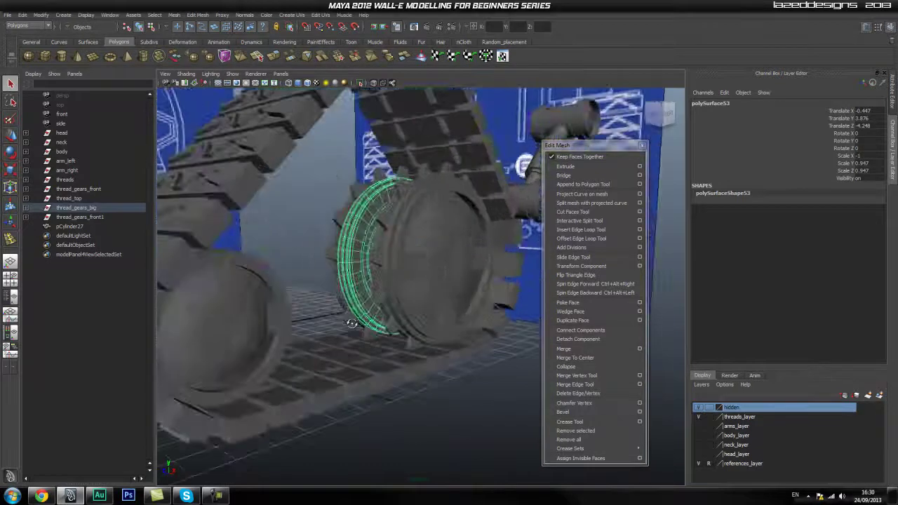
{"action": "left_click_drag", "start_coordinate": [355, 326], "coordinate": [319, 315], "text": "alt"}
{"action": "middle_click_drag", "start_coordinate": [319, 315], "coordinate": [381, 345], "text": "alt"}
Step: Draw a thin-walled polygon pipe in the side view over the reference's small wheel circle beneath the sloping track
{"action": "key", "text": "space"}
{"action": "left_click_drag", "start_coordinate": [342, 306], "coordinate": [388, 313]}
{"action": "middle_click_drag", "start_coordinate": [384, 302], "coordinate": [347, 471], "text": "alt"}
{"action": "right_click_drag", "start_coordinate": [348, 351], "coordinate": [453, 341], "text": "alt"}
{"action": "middle_click_drag", "start_coordinate": [346, 280], "coordinate": [367, 299], "text": "alt"}
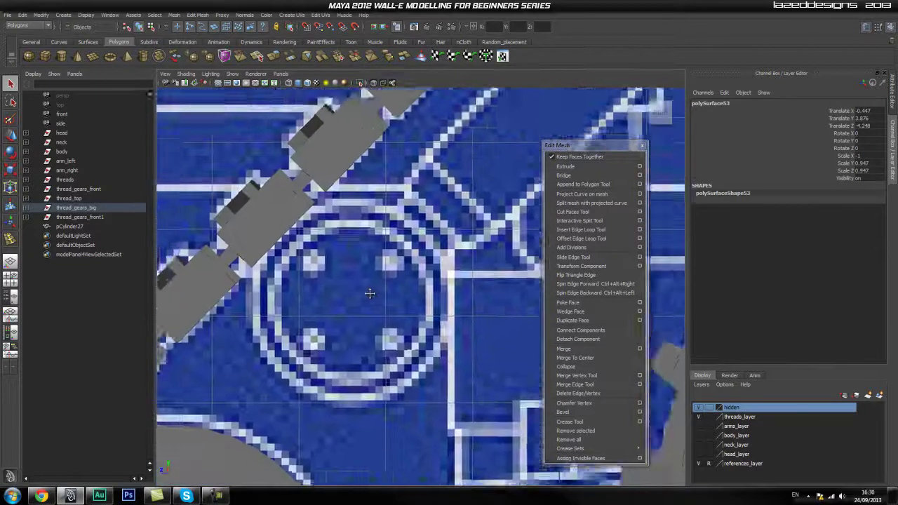
{"action": "right_click_drag", "start_coordinate": [367, 299], "coordinate": [353, 297], "text": "alt"}
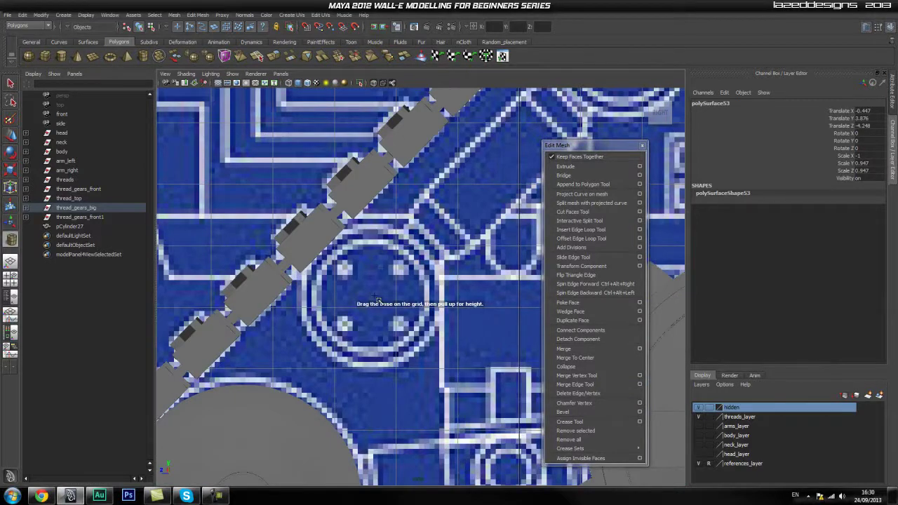
{"action": "left_click_drag", "start_coordinate": [378, 301], "coordinate": [401, 360]}
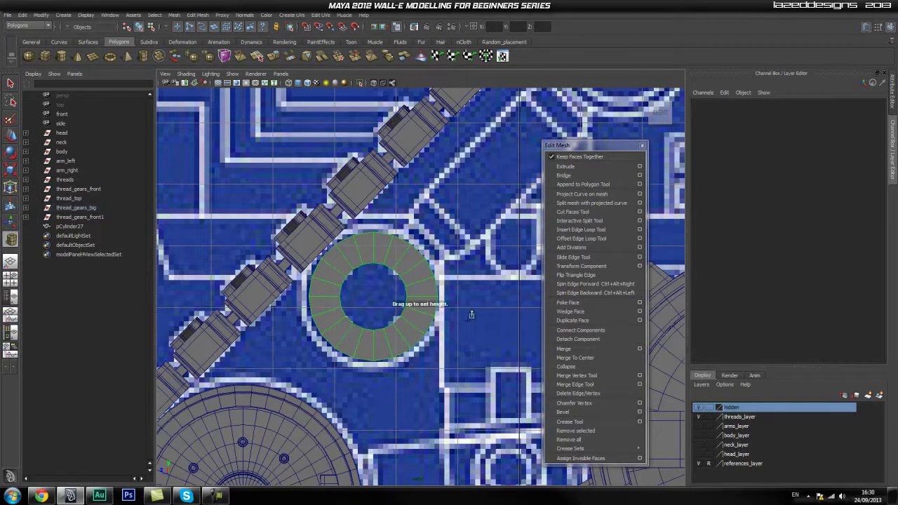
{"action": "left_click_drag", "start_coordinate": [384, 299], "coordinate": [385, 300]}
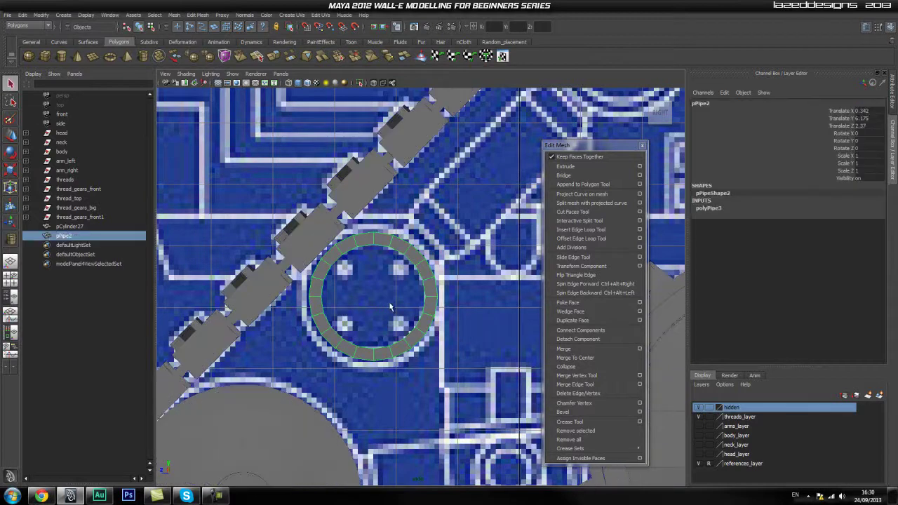
Step: Scale the pipe uniformly to about 1.027 and shift it to about Y 6.181, Z 2.399 to match the reference circle
{"action": "scroll", "coordinate": [472, 311], "scroll_direction": "down", "scroll_amount": 5}
{"action": "mouse_move", "coordinate": [467, 309]}
{"action": "middle_mouse_down", "text": "alt"}
{"action": "mouse_move", "coordinate": [207, 339]}
{"action": "mouse_move", "coordinate": [454, 323]}
{"action": "middle_mouse_up", "text": "alt"}
{"action": "scroll", "coordinate": [455, 322], "scroll_direction": "up", "scroll_amount": 6}
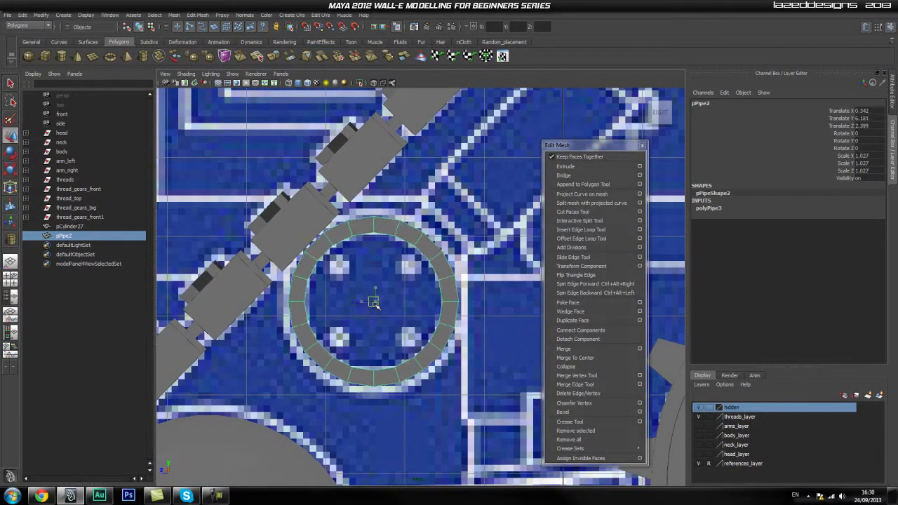
Step: Move the pipe along X to about 10.226 in the perspective view, placing it behind the sloping track above the front roller
{"action": "key", "text": "space"}
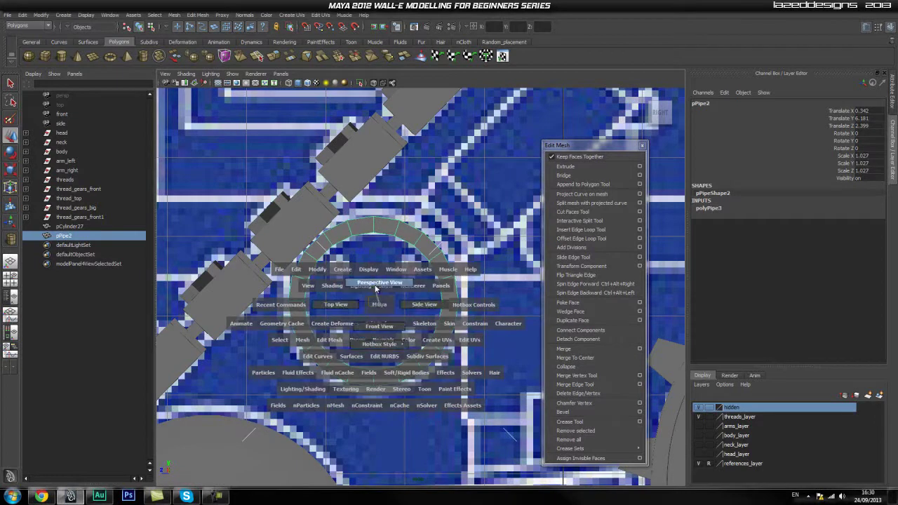
{"action": "left_click_drag", "start_coordinate": [375, 289], "coordinate": [376, 284]}
{"action": "left_click_drag", "start_coordinate": [324, 330], "coordinate": [425, 346], "text": "alt"}
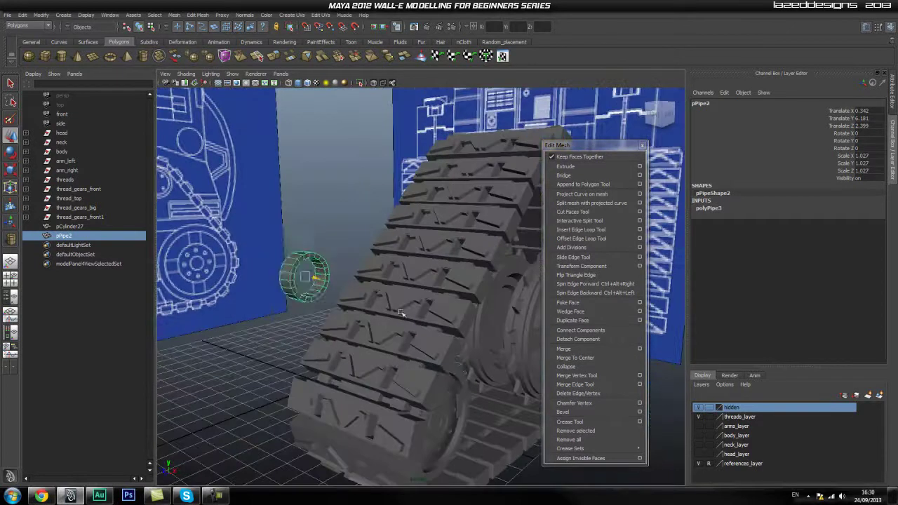
{"action": "left_click_drag", "start_coordinate": [492, 344], "coordinate": [409, 352], "text": "alt"}
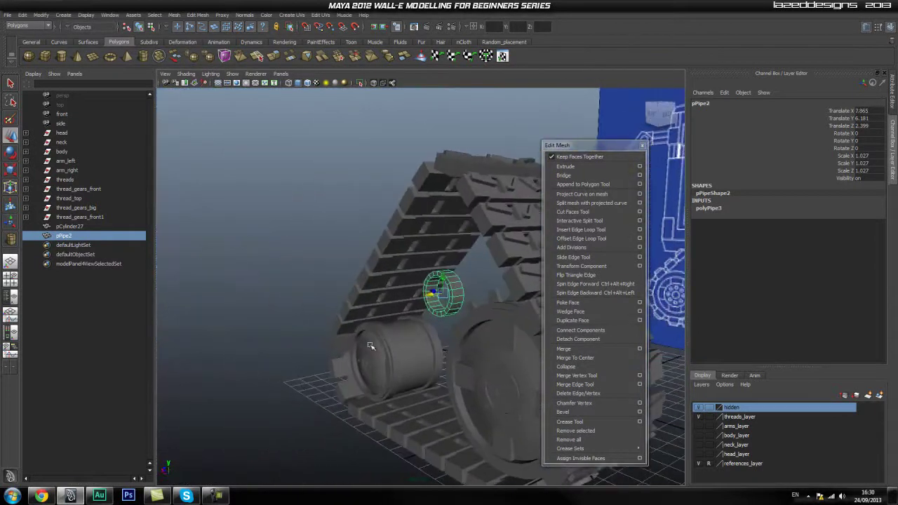
{"action": "scroll", "coordinate": [370, 318], "scroll_direction": "up", "scroll_amount": 4}
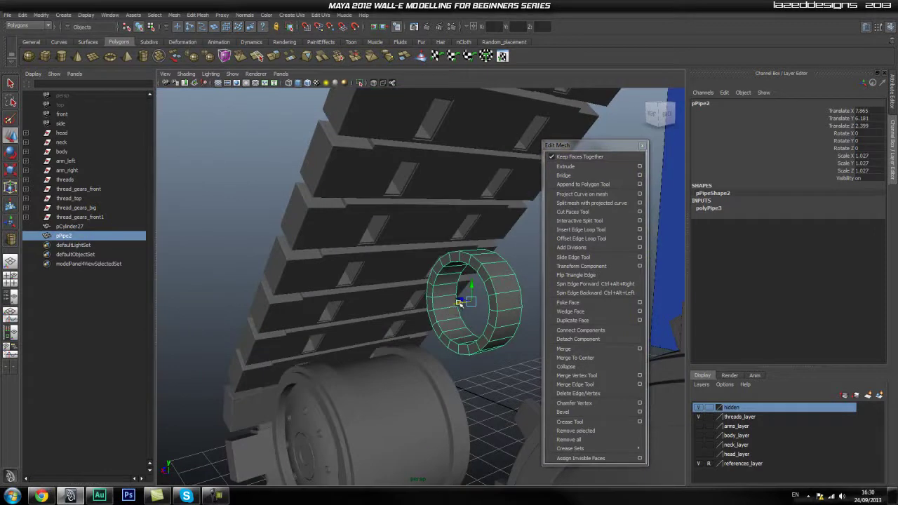
{"action": "left_click_drag", "start_coordinate": [361, 323], "coordinate": [344, 325]}
{"action": "left_click_drag", "start_coordinate": [409, 313], "coordinate": [338, 344], "text": "alt"}
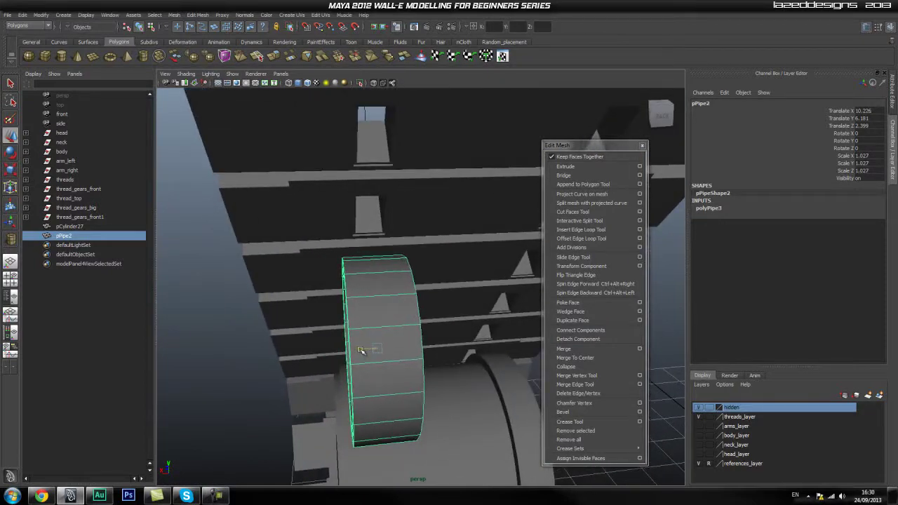
{"action": "left_click_drag", "start_coordinate": [360, 351], "coordinate": [360, 250], "text": "alt"}
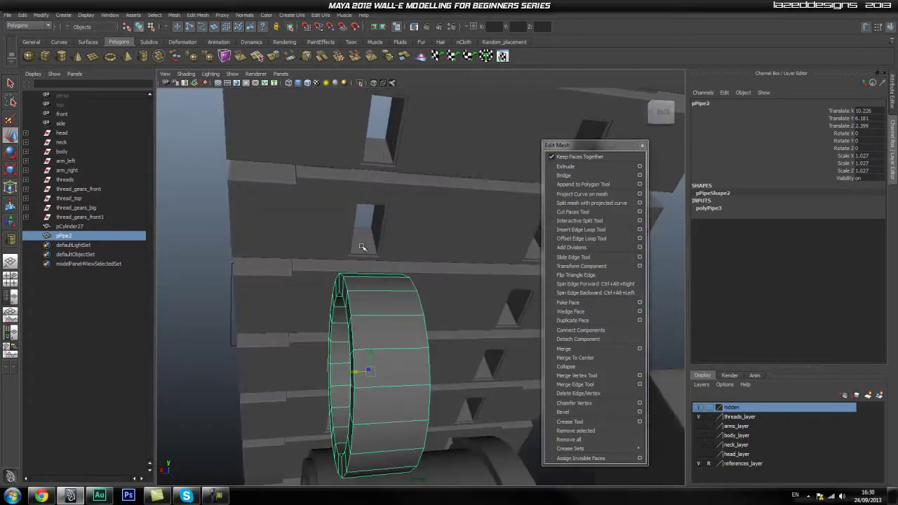
{"action": "left_click_drag", "start_coordinate": [379, 193], "coordinate": [366, 331], "text": "alt"}
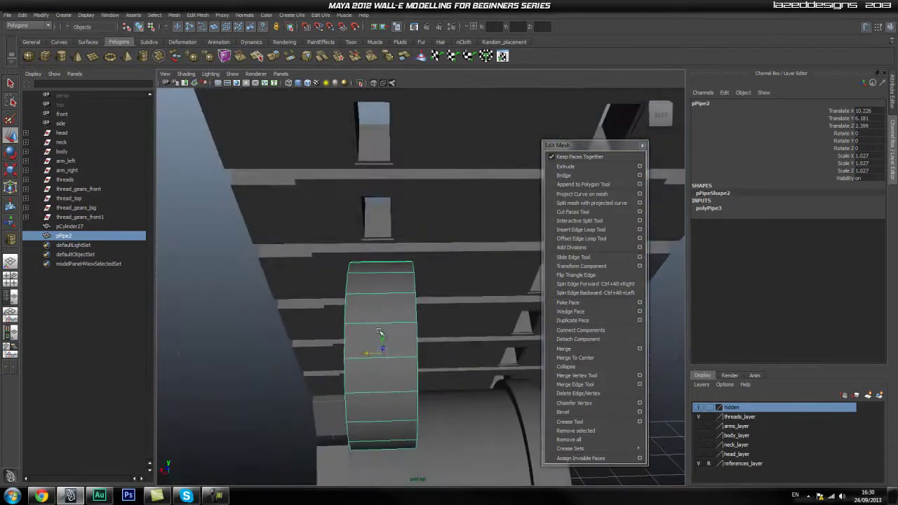
Step: Narrow the pipe by moving the ring of vertices at its lower-X end a short distance along X toward the opposite end
{"action": "right_click_drag", "start_coordinate": [448, 348], "coordinate": [217, 327], "text": "alt"}
{"action": "left_click_drag", "start_coordinate": [316, 309], "coordinate": [497, 327], "text": "alt"}
{"action": "right_click_drag", "start_coordinate": [497, 327], "coordinate": [561, 330], "text": "alt"}
{"action": "left_click_drag", "start_coordinate": [329, 272], "coordinate": [379, 277], "text": "alt"}
{"action": "middle_click_drag", "start_coordinate": [379, 277], "coordinate": [365, 266], "text": "alt"}
{"action": "left_click_drag", "start_coordinate": [365, 265], "coordinate": [390, 282], "text": "alt"}
{"action": "right_click_drag", "start_coordinate": [391, 282], "coordinate": [519, 288], "text": "alt"}
{"action": "left_click_drag", "start_coordinate": [519, 288], "coordinate": [463, 291], "text": "alt"}
{"action": "right_click_drag", "start_coordinate": [463, 291], "coordinate": [653, 295], "text": "alt"}
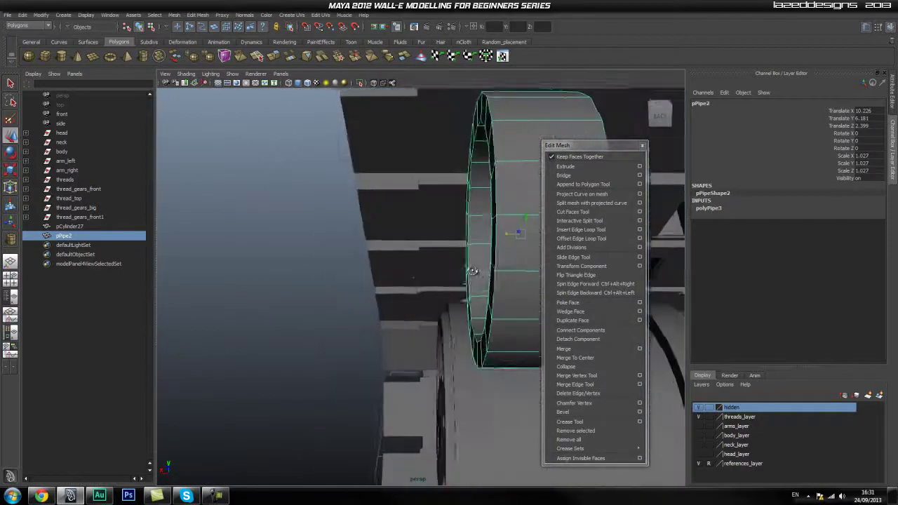
{"action": "left_click_drag", "start_coordinate": [471, 273], "coordinate": [428, 271], "text": "alt"}
{"action": "middle_click_drag", "start_coordinate": [428, 271], "coordinate": [401, 282], "text": "alt"}
{"action": "left_click_drag", "start_coordinate": [400, 280], "coordinate": [371, 290], "text": "alt"}
{"action": "right_click_drag", "start_coordinate": [430, 257], "coordinate": [388, 259]}
{"action": "left_click_drag", "start_coordinate": [388, 259], "coordinate": [498, 256], "text": "alt"}
{"action": "left_click", "coordinate": [454, 268]}
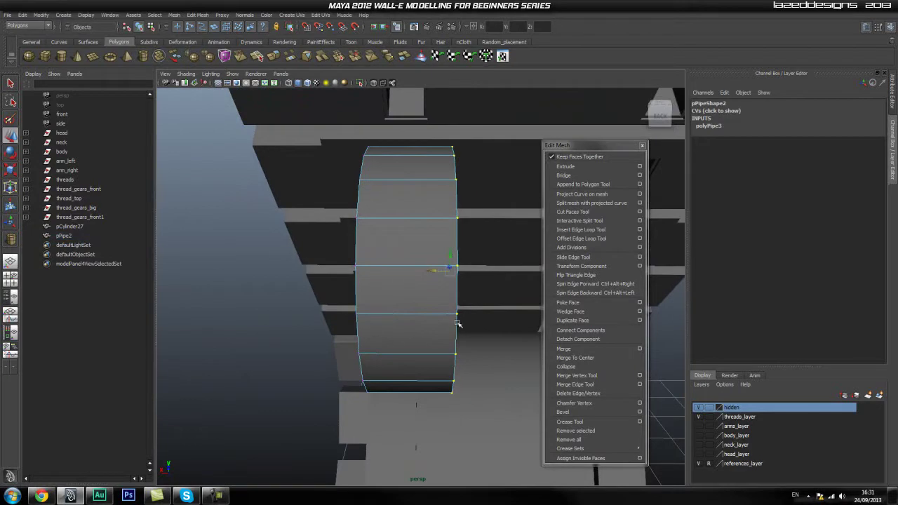
{"action": "middle_click_drag", "start_coordinate": [434, 272], "coordinate": [421, 273]}
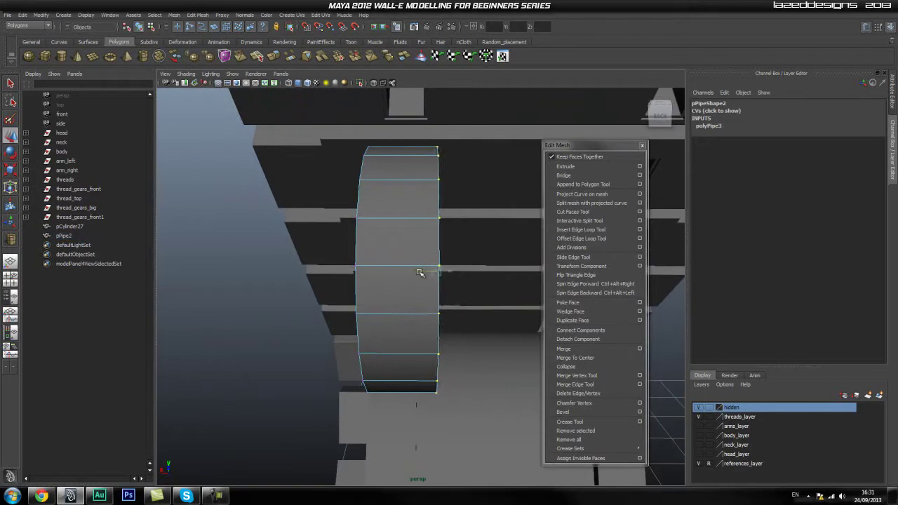
Step: Return to object mode and shift the narrowed pipe along X to 10.192
{"action": "key", "text": "F8"}
{"action": "middle_click_drag", "start_coordinate": [395, 269], "coordinate": [402, 271]}
{"action": "left_click_drag", "start_coordinate": [399, 271], "coordinate": [418, 296], "text": "alt"}
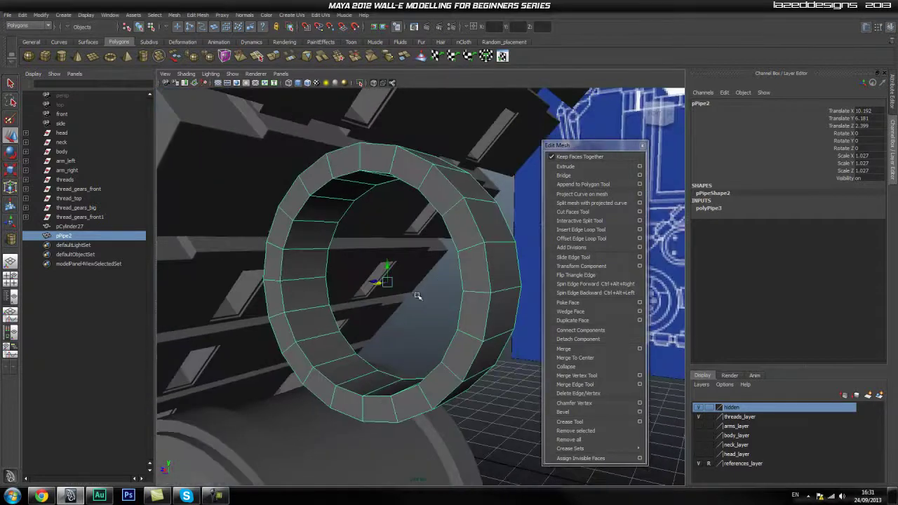
Step: Insert an edge loop around the flat ring face at the pipe's higher-X end, splitting it into two concentric bands
{"action": "left_click", "coordinate": [602, 236]}
{"action": "left_click", "coordinate": [452, 211]}
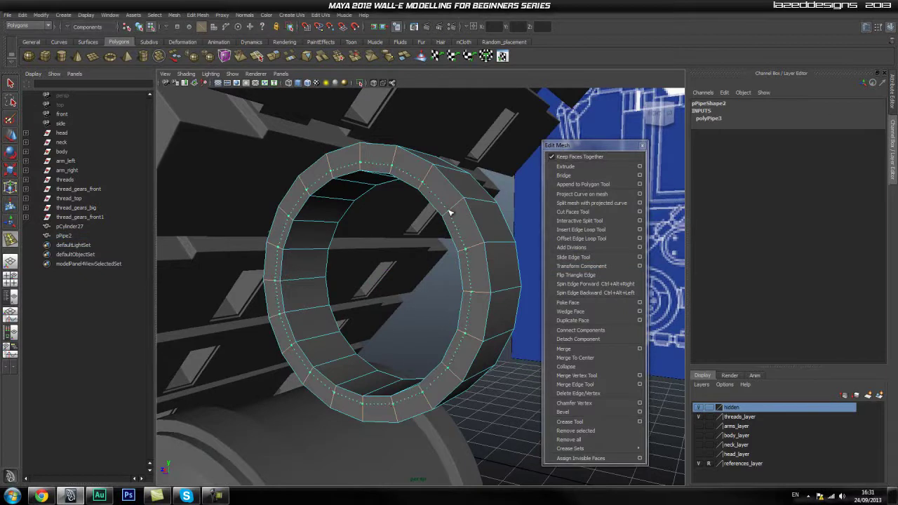
{"action": "left_click_drag", "start_coordinate": [451, 211], "coordinate": [461, 197]}
Step: Select the inner band of ring faces and extrude it outward with a thickness of about 0.26 to form a stepped rim
{"action": "right_click_drag", "start_coordinate": [448, 216], "coordinate": [448, 238]}
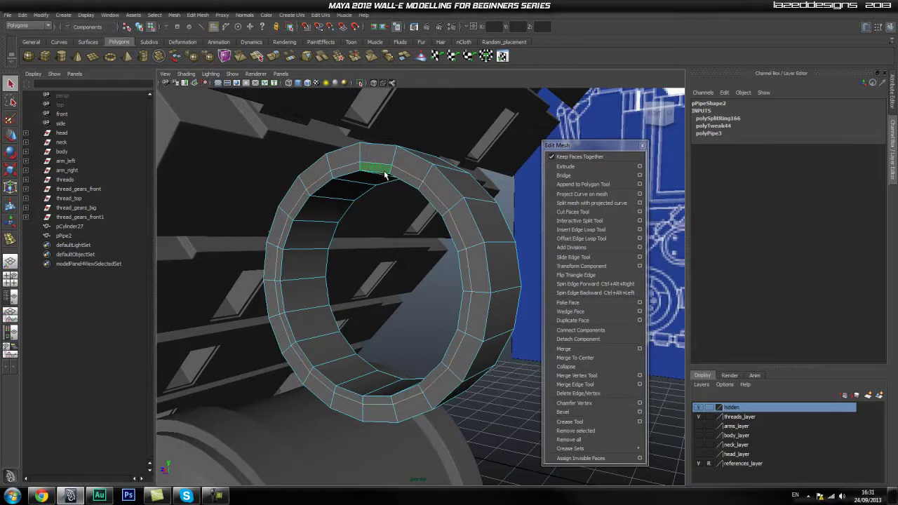
{"action": "left_click_drag", "start_coordinate": [423, 233], "coordinate": [453, 287], "text": "alt"}
{"action": "left_click", "coordinate": [579, 171]}
{"action": "left_click_drag", "start_coordinate": [484, 230], "coordinate": [475, 221], "text": "alt"}
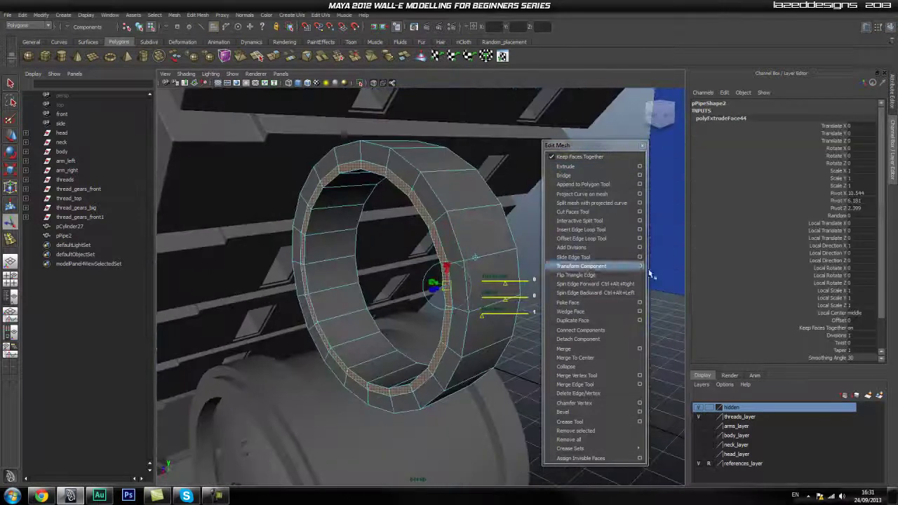
{"action": "scroll", "coordinate": [846, 340], "scroll_direction": "down", "scroll_amount": 3}
{"action": "left_click", "coordinate": [835, 331]}
{"action": "middle_click_drag", "start_coordinate": [518, 227], "coordinate": [530, 228]}
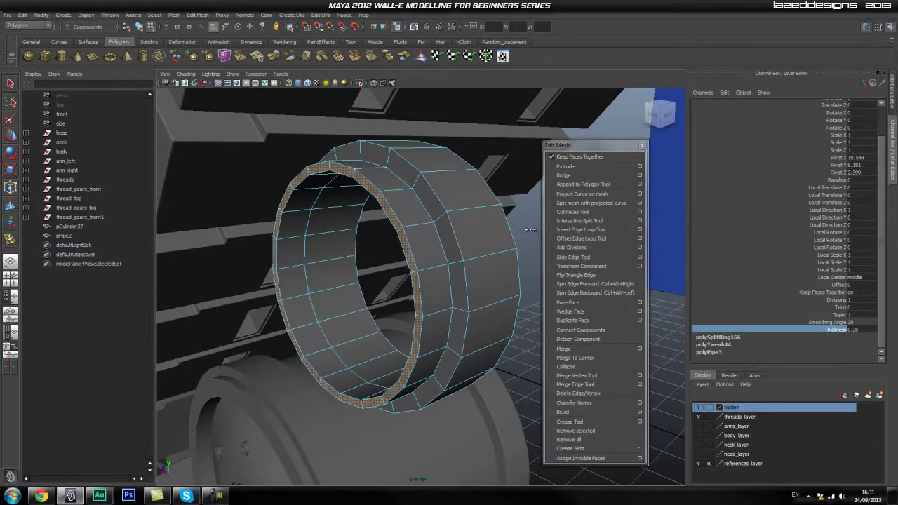
Step: Isolate the front roller's wheel in the perspective view to study its construction
{"action": "left_click_drag", "start_coordinate": [468, 255], "coordinate": [384, 252], "text": "alt"}
{"action": "left_click", "coordinate": [533, 184]}
{"action": "right_click_drag", "start_coordinate": [382, 251], "coordinate": [246, 272], "text": "alt"}
{"action": "left_click_drag", "start_coordinate": [340, 279], "coordinate": [347, 282], "text": "alt"}
{"action": "right_click_drag", "start_coordinate": [323, 284], "coordinate": [398, 204], "text": "alt"}
{"action": "middle_click_drag", "start_coordinate": [397, 204], "coordinate": [624, 263], "text": "alt"}
{"action": "right_click_drag", "start_coordinate": [623, 263], "coordinate": [375, 262], "text": "alt"}
{"action": "mouse_move", "coordinate": [375, 262]}
{"action": "left_mouse_down", "text": "alt"}
{"action": "mouse_move", "coordinate": [362, 267]}
{"action": "mouse_move", "coordinate": [477, 274]}
{"action": "mouse_move", "coordinate": [355, 254]}
{"action": "mouse_move", "coordinate": [405, 259]}
{"action": "mouse_move", "coordinate": [341, 277]}
{"action": "mouse_move", "coordinate": [423, 276]}
{"action": "mouse_move", "coordinate": [361, 279]}
{"action": "mouse_move", "coordinate": [370, 279]}
{"action": "left_mouse_up", "text": "alt"}
{"action": "left_click", "coordinate": [232, 301]}
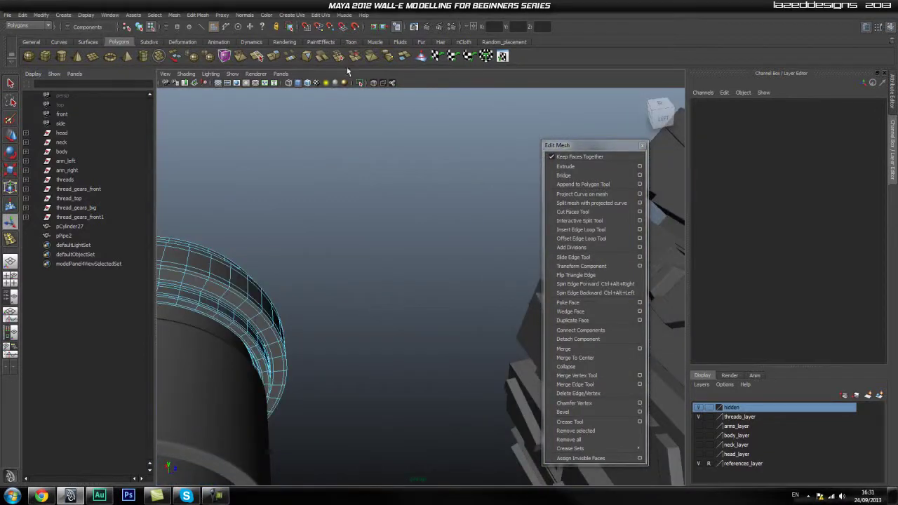
{"action": "left_click", "coordinate": [359, 83]}
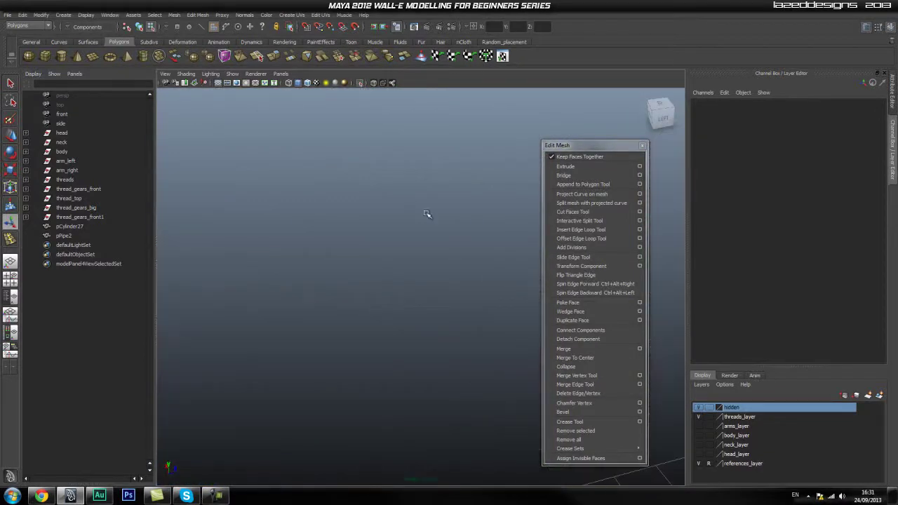
{"action": "left_click", "coordinate": [360, 84]}
{"action": "right_click_drag", "start_coordinate": [332, 287], "coordinate": [367, 266]}
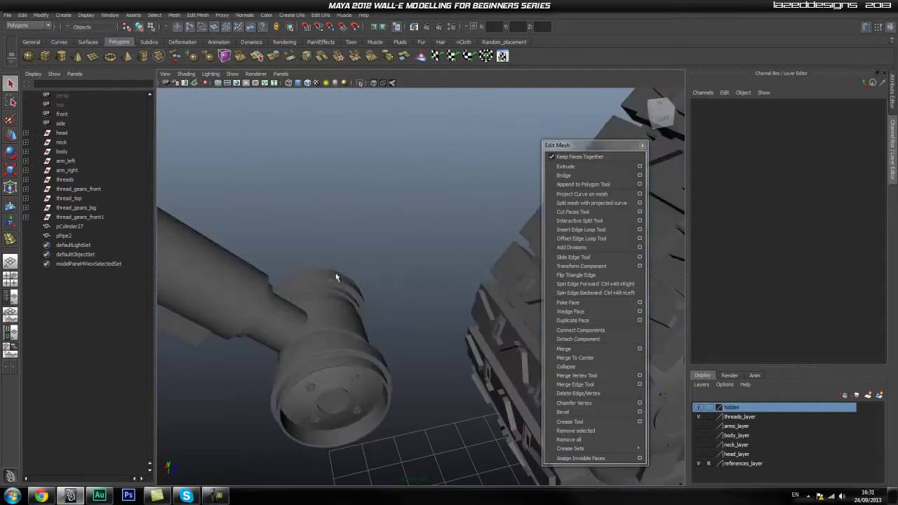
{"action": "left_click", "coordinate": [352, 287]}
{"action": "left_click", "coordinate": [362, 82]}
Step: Examine the isolated wheel's stepped rim and recessed end cap from several angles, and show the whole scene again
{"action": "right_click_drag", "start_coordinate": [304, 270], "coordinate": [333, 299], "text": "alt"}
{"action": "left_click_drag", "start_coordinate": [332, 299], "coordinate": [507, 281], "text": "alt"}
{"action": "key", "text": "f"}
{"action": "left_click", "coordinate": [496, 142]}
{"action": "left_click", "coordinate": [472, 250]}
{"action": "left_click_drag", "start_coordinate": [473, 250], "coordinate": [435, 210], "text": "alt"}
{"action": "left_click", "coordinate": [500, 167]}
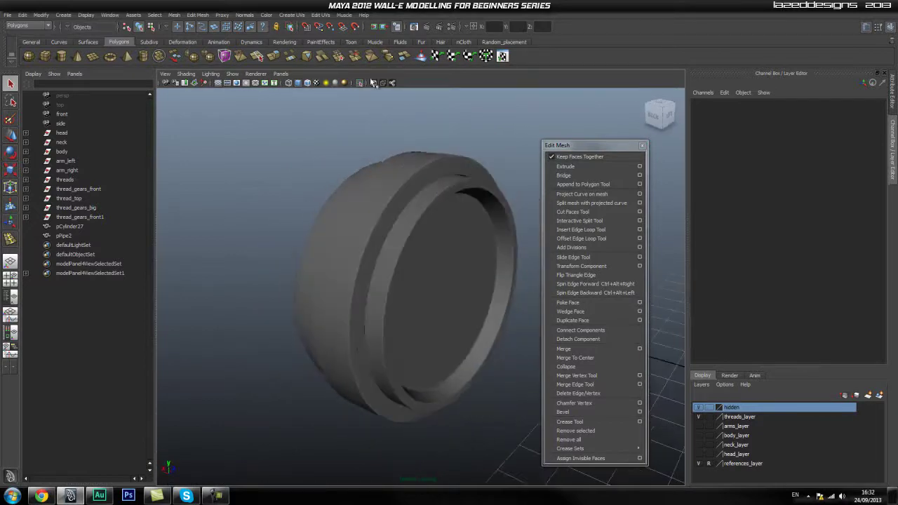
{"action": "left_click", "coordinate": [361, 83]}
Step: Select the small pipe and insert an edge loop around the flat ring face at its other, unstepped end
{"action": "scroll", "coordinate": [295, 207], "scroll_direction": "down", "scroll_amount": 5}
{"action": "left_click_drag", "start_coordinate": [295, 206], "coordinate": [454, 229], "text": "alt"}
{"action": "left_click", "coordinate": [490, 201]}
{"action": "key", "text": "f"}
{"action": "left_click_drag", "start_coordinate": [460, 268], "coordinate": [228, 288], "text": "alt"}
{"action": "right_click_drag", "start_coordinate": [229, 288], "coordinate": [179, 290], "text": "alt"}
{"action": "middle_click_drag", "start_coordinate": [322, 281], "coordinate": [490, 289], "text": "alt"}
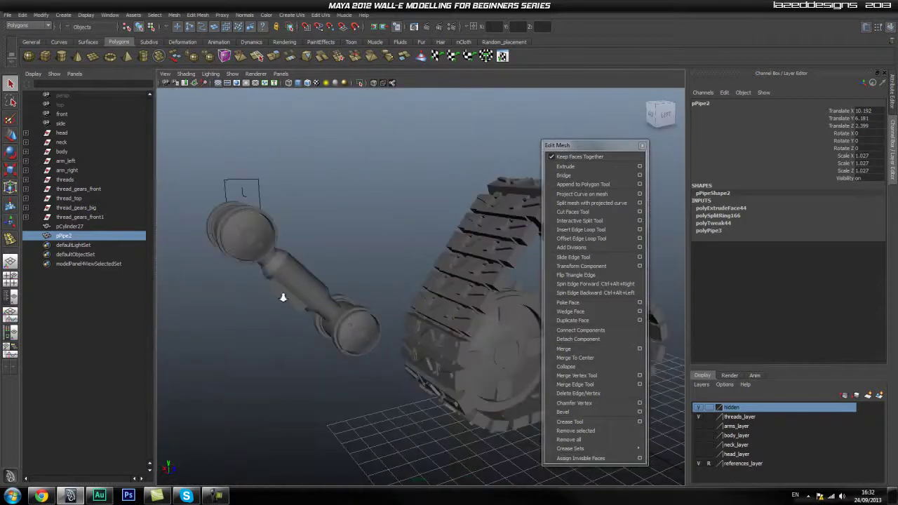
{"action": "right_click_drag", "start_coordinate": [280, 295], "coordinate": [363, 309], "text": "alt"}
{"action": "middle_click_drag", "start_coordinate": [414, 287], "coordinate": [418, 283], "text": "alt"}
{"action": "left_click_drag", "start_coordinate": [418, 283], "coordinate": [436, 224], "text": "alt"}
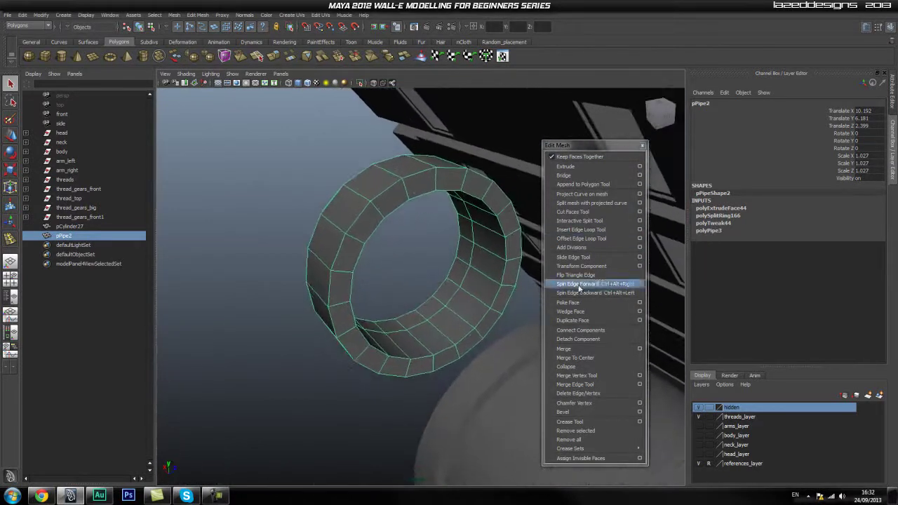
{"action": "left_click", "coordinate": [586, 231]}
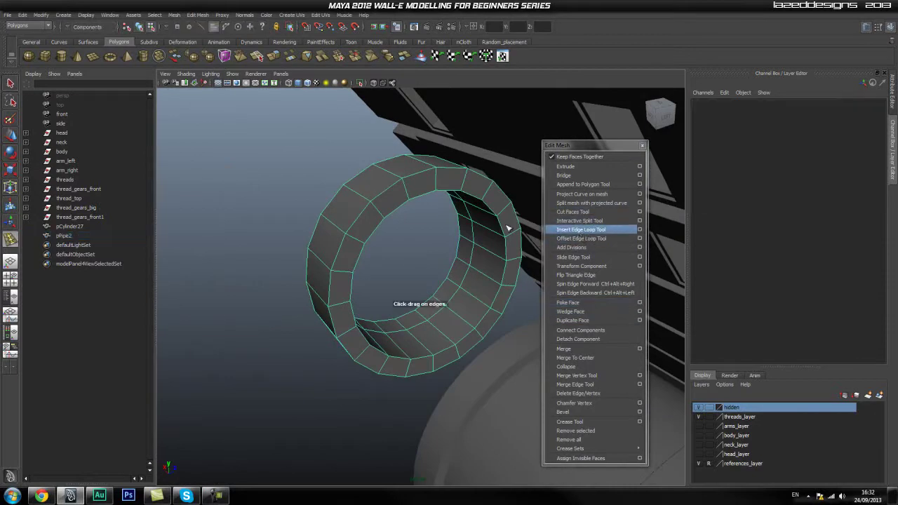
{"action": "left_click", "coordinate": [381, 218]}
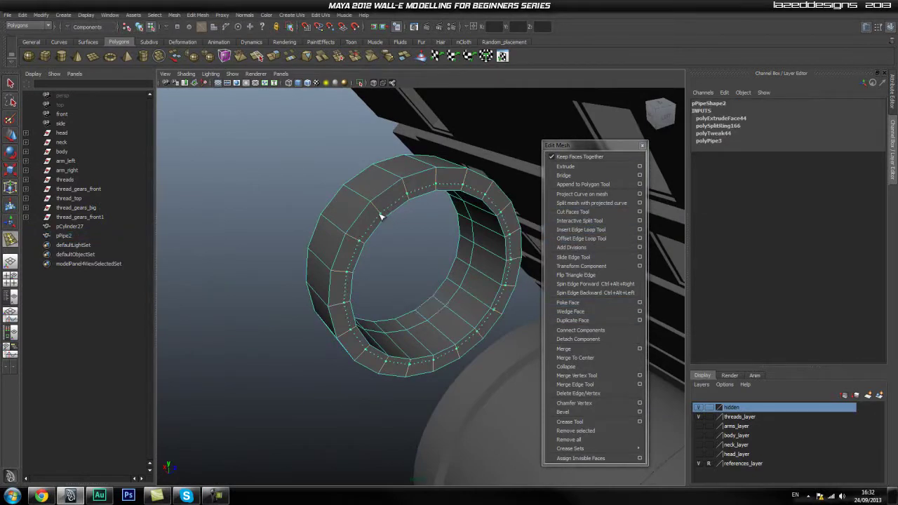
{"action": "left_click_drag", "start_coordinate": [381, 216], "coordinate": [383, 217]}
{"action": "key", "text": "q"}
Step: Select the inner band of faces at this end and extrude it outward into a matching stepped rim
{"action": "right_click_drag", "start_coordinate": [383, 213], "coordinate": [385, 233]}
{"action": "left_click", "coordinate": [397, 208]}
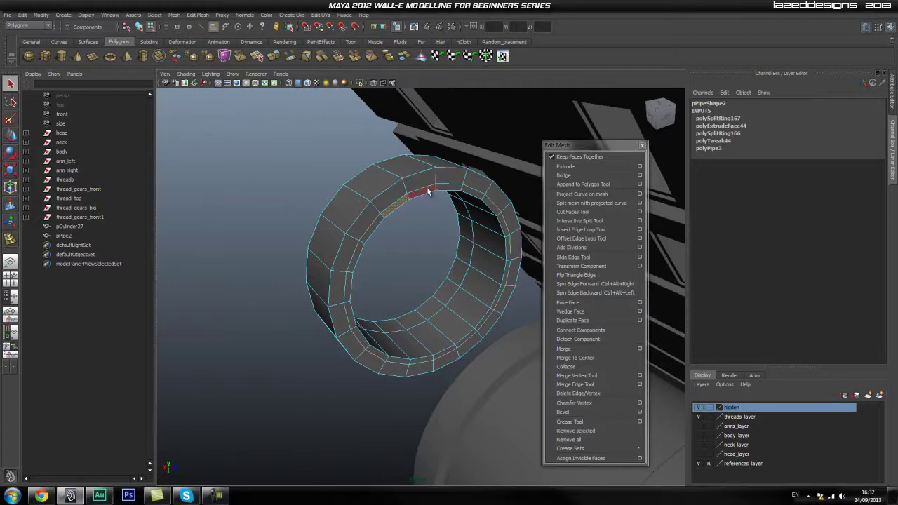
{"action": "left_click", "coordinate": [566, 166]}
{"action": "left_click_drag", "start_coordinate": [415, 255], "coordinate": [452, 282], "text": "alt"}
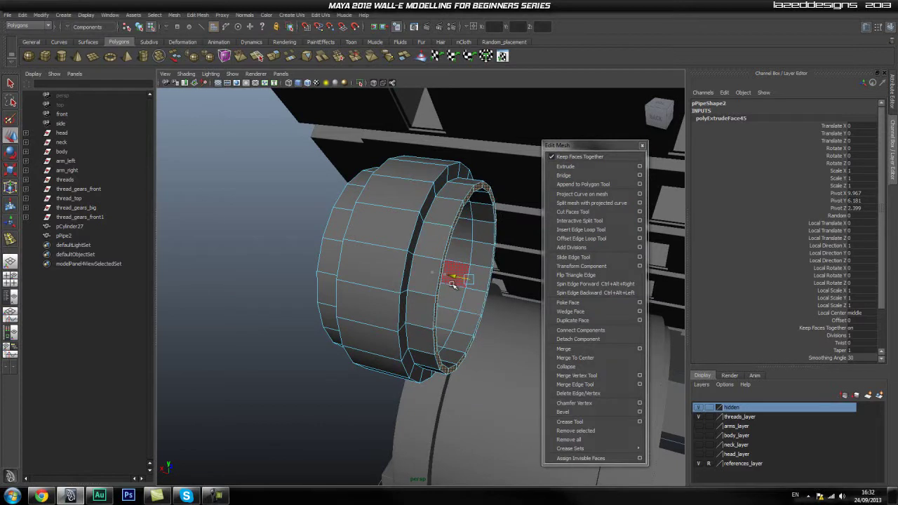
{"action": "left_click_drag", "start_coordinate": [484, 301], "coordinate": [447, 282], "text": "alt"}
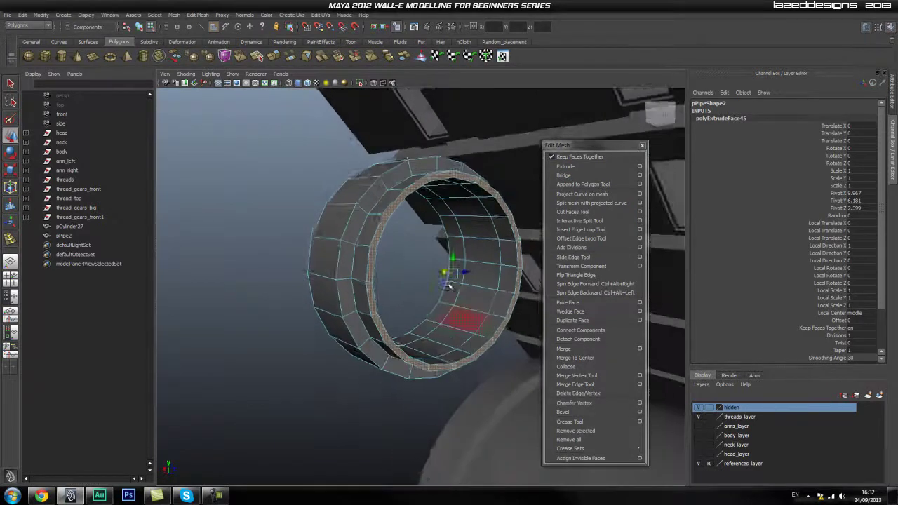
Step: Extrude the new rim's inner edge loop, scale it inward, and push it back into the wheel to form a sloped recess
{"action": "scroll", "coordinate": [447, 282], "scroll_direction": "up", "scroll_amount": 4}
{"action": "middle_click_drag", "start_coordinate": [424, 235], "coordinate": [421, 279], "text": "alt"}
{"action": "left_click_drag", "start_coordinate": [421, 279], "coordinate": [401, 270], "text": "alt"}
{"action": "right_click_drag", "start_coordinate": [375, 139], "coordinate": [382, 118]}
{"action": "right_click_drag", "start_coordinate": [383, 149], "coordinate": [385, 130]}
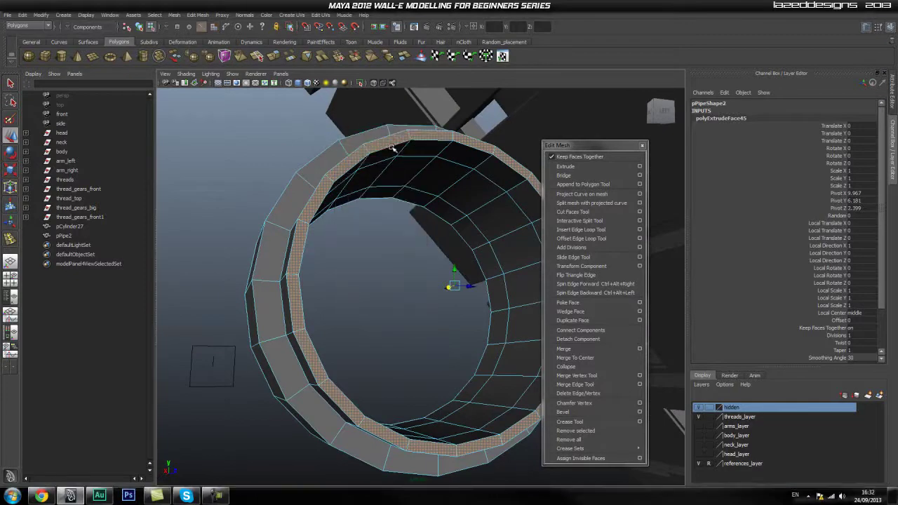
{"action": "left_click", "coordinate": [393, 146]}
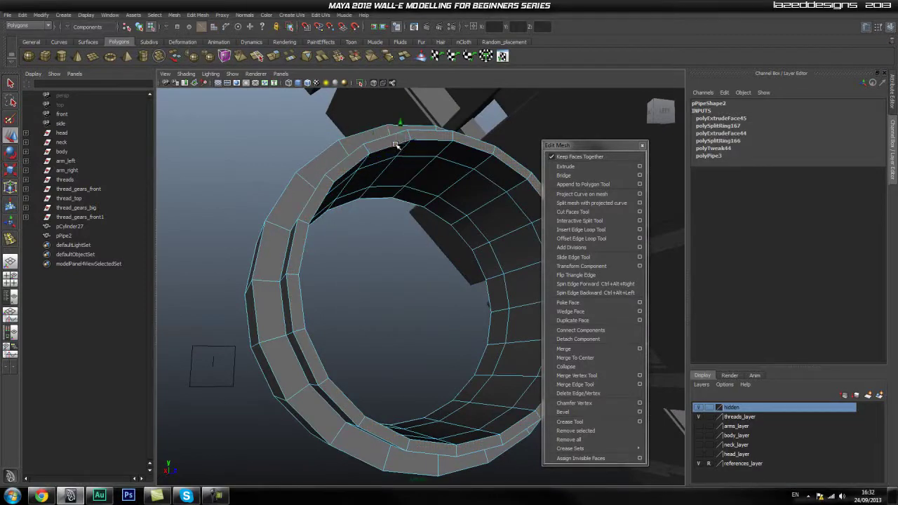
{"action": "left_click_drag", "start_coordinate": [442, 229], "coordinate": [519, 196], "text": "alt"}
{"action": "left_click", "coordinate": [565, 166]}
{"action": "left_click_drag", "start_coordinate": [419, 224], "coordinate": [464, 267], "text": "alt"}
{"action": "key", "text": "r"}
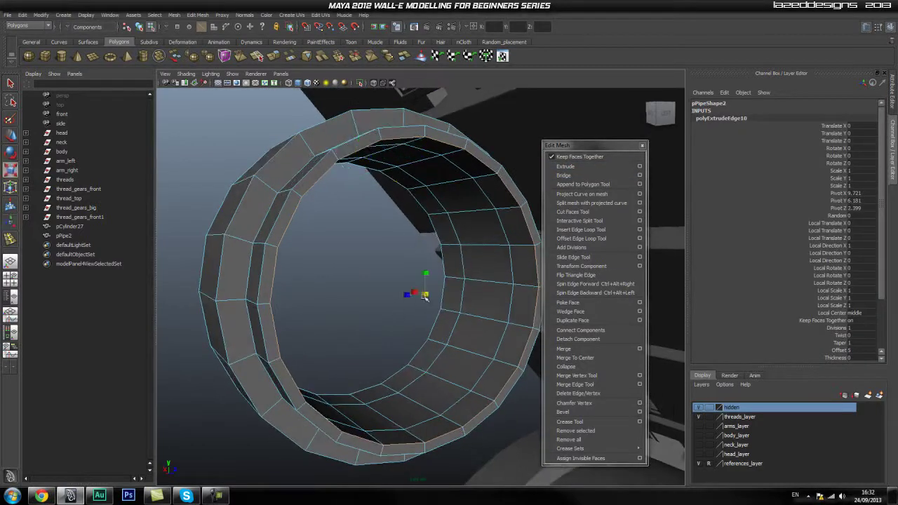
{"action": "left_click_drag", "start_coordinate": [428, 297], "coordinate": [412, 325]}
{"action": "key", "text": "w"}
{"action": "left_click_drag", "start_coordinate": [438, 296], "coordinate": [417, 311], "text": "alt"}
Step: Extrude the recessed edge loop again with offset 0 and scale it down to a small central hole
{"action": "left_click", "coordinate": [611, 167]}
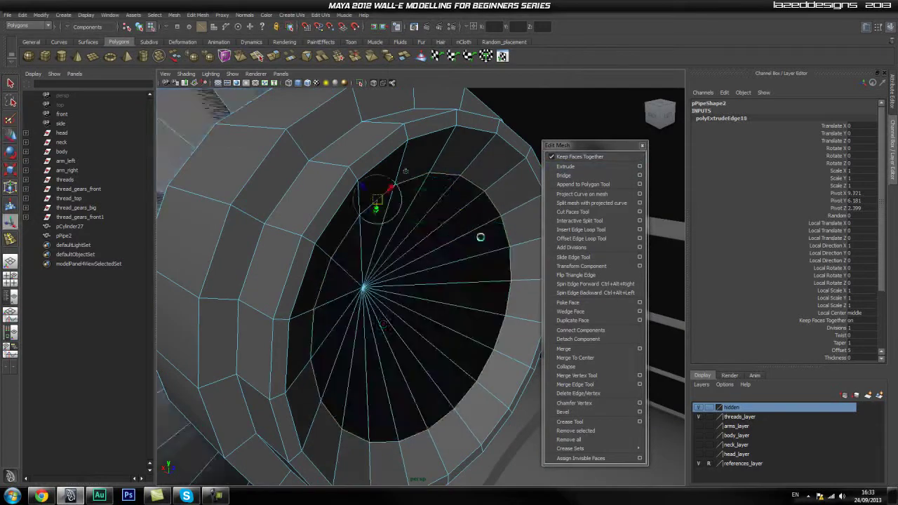
{"action": "key", "text": "r"}
{"action": "scroll", "coordinate": [870, 335], "scroll_direction": "down", "scroll_amount": 1}
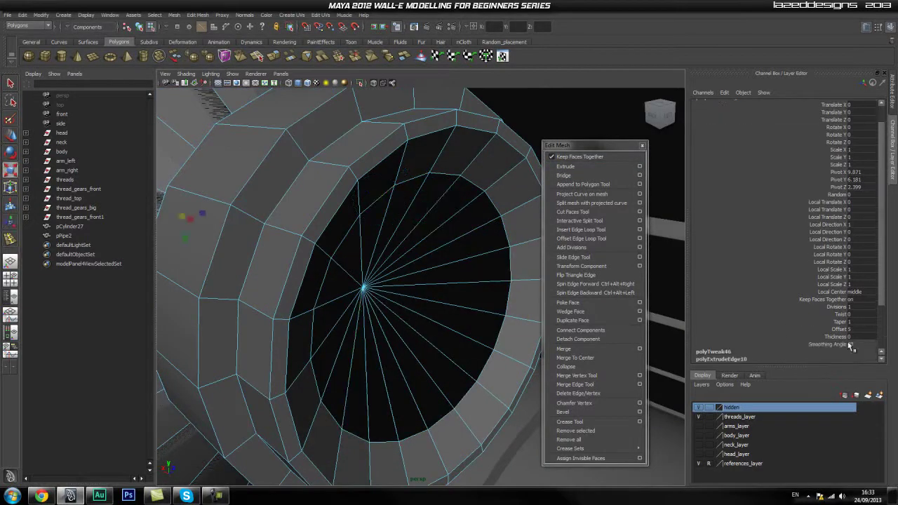
{"action": "key", "text": "Return"}
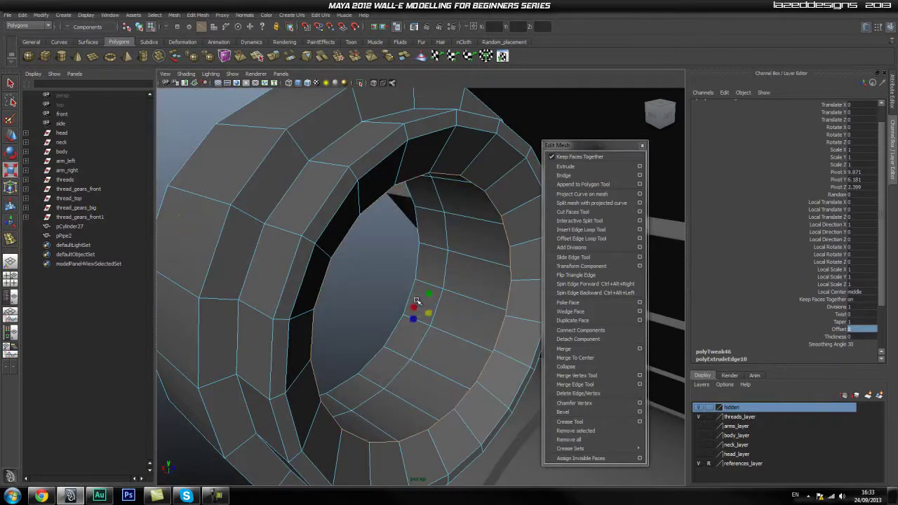
{"action": "left_click_drag", "start_coordinate": [433, 316], "coordinate": [286, 402]}
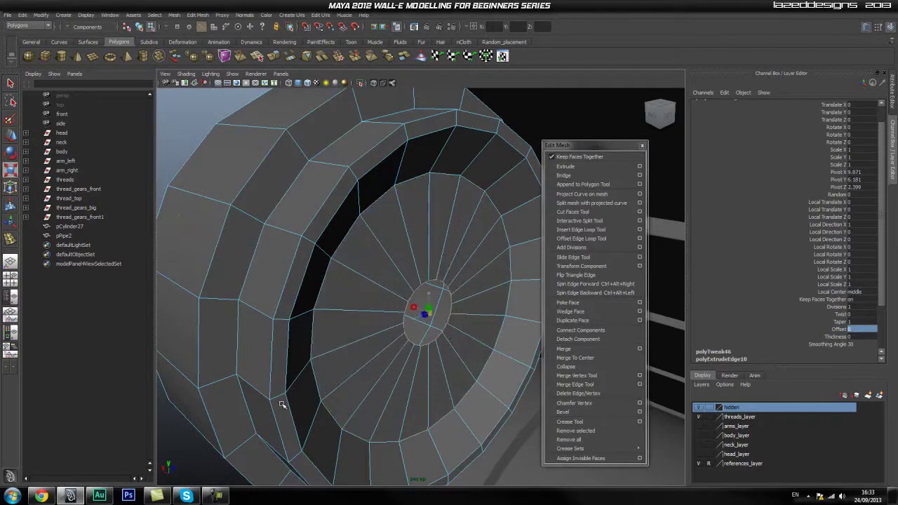
Step: Convert the hole's edge selection to vertices, merge them to the center to close the cap, and return to object mode
{"action": "scroll", "coordinate": [387, 386], "scroll_direction": "up", "scroll_amount": 2}
{"action": "left_click_drag", "start_coordinate": [460, 384], "coordinate": [395, 375], "text": "alt"}
{"action": "scroll", "coordinate": [405, 361], "scroll_direction": "up", "scroll_amount": 3}
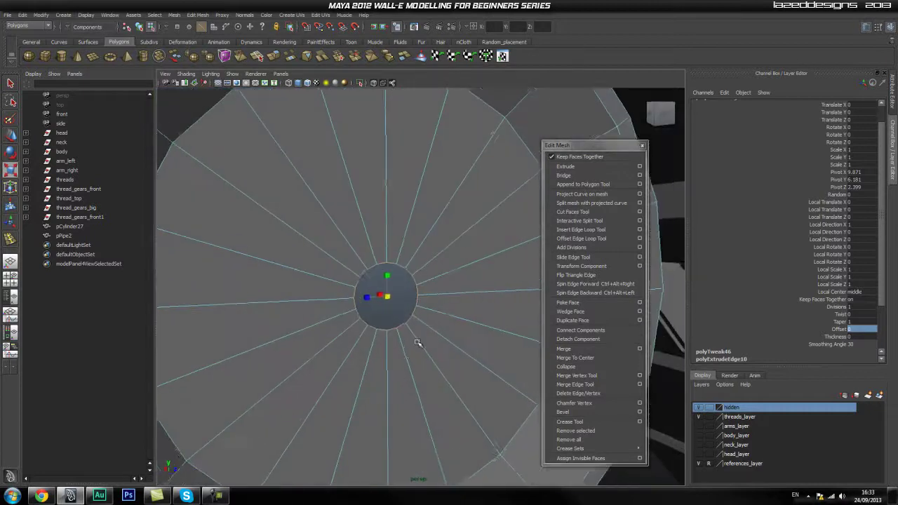
{"action": "right_click", "coordinate": [389, 292], "text": "ctrl"}
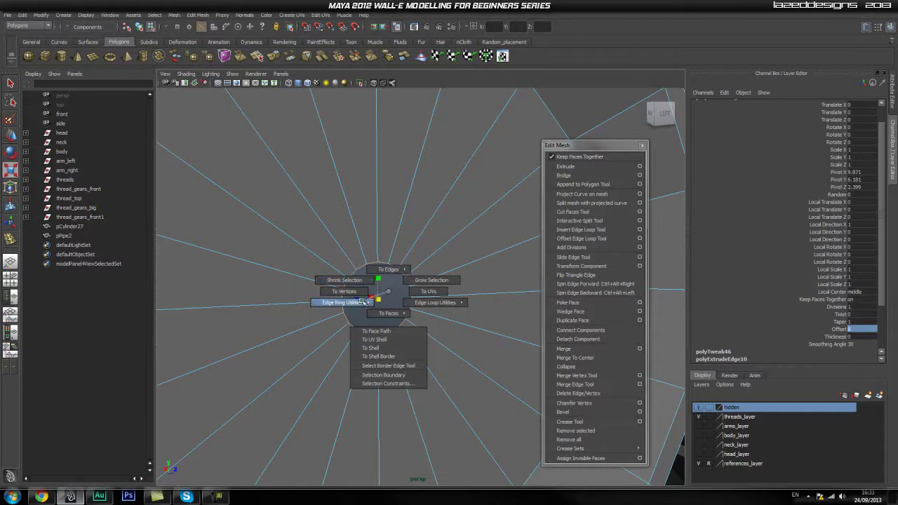
{"action": "mouse_move", "coordinate": [362, 301]}
{"action": "left_click", "coordinate": [403, 285]}
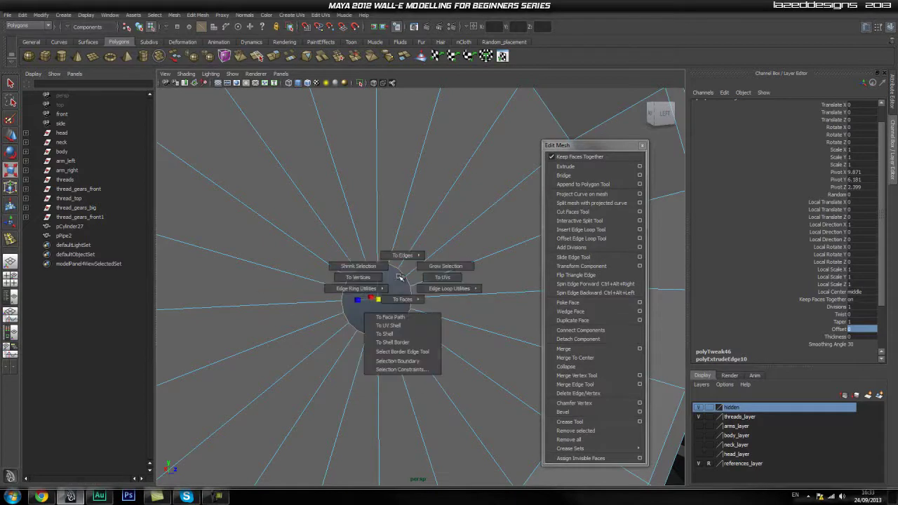
{"action": "left_click", "coordinate": [398, 325]}
{"action": "right_click", "coordinate": [392, 309], "text": "shift"}
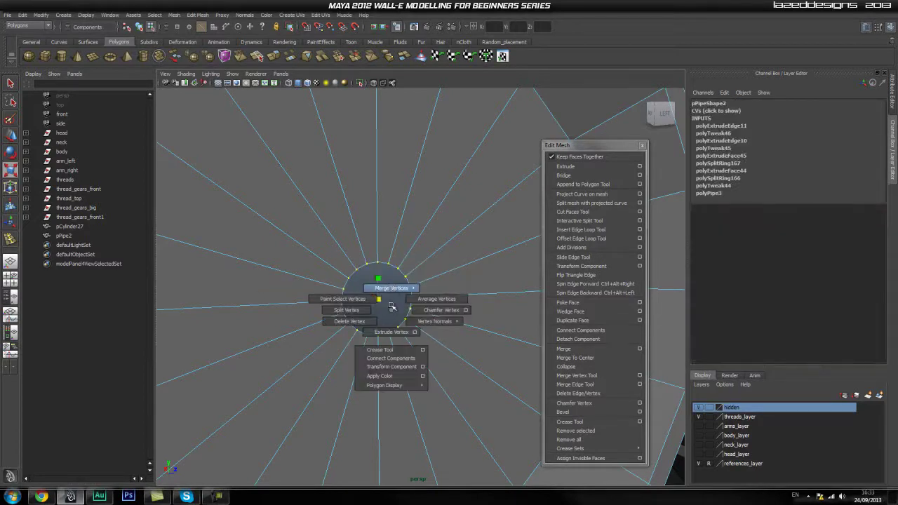
{"action": "mouse_move", "coordinate": [394, 289]}
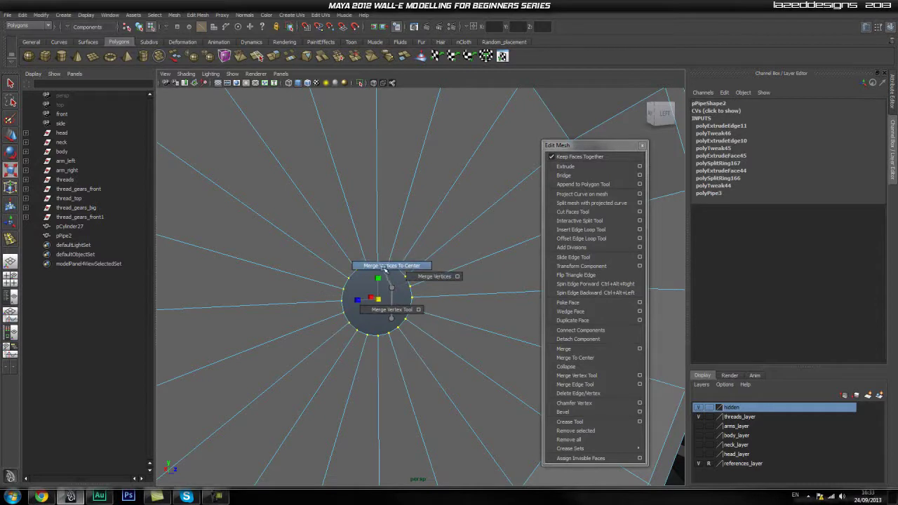
{"action": "left_click", "coordinate": [385, 267]}
{"action": "left_click_drag", "start_coordinate": [327, 327], "coordinate": [379, 345], "text": "alt"}
{"action": "key", "text": "F8"}
{"action": "left_click", "coordinate": [395, 351]}
{"action": "left_click", "coordinate": [163, 333]}
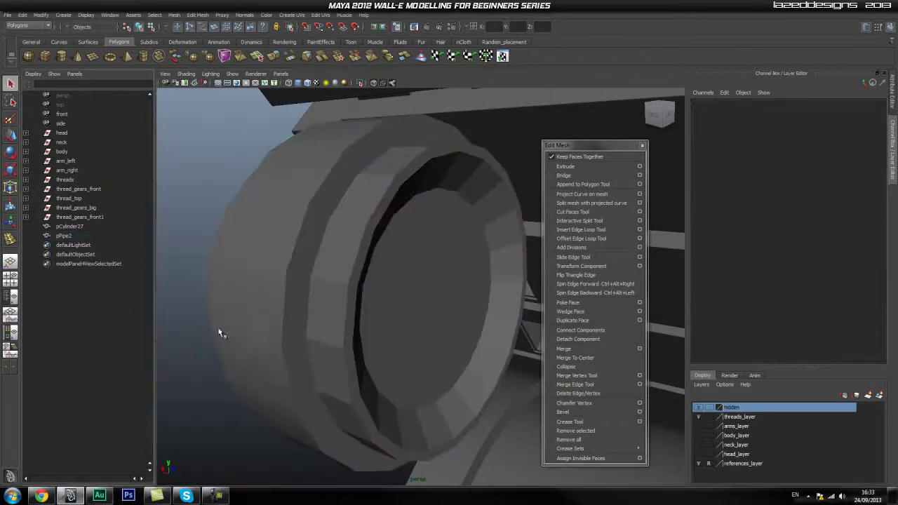
Step: Insert supporting edge loops close to the inner rim edge at the wheel's open end
{"action": "left_click", "coordinate": [276, 315]}
{"action": "left_click_drag", "start_coordinate": [281, 317], "coordinate": [377, 341], "text": "alt"}
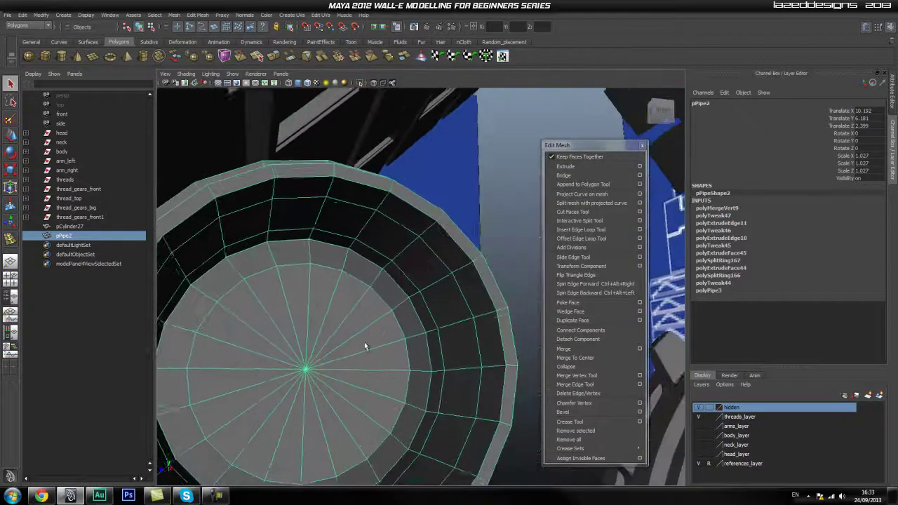
{"action": "right_click_drag", "start_coordinate": [377, 341], "coordinate": [475, 330], "text": "alt"}
{"action": "left_click_drag", "start_coordinate": [475, 331], "coordinate": [409, 317], "text": "alt"}
{"action": "left_click", "coordinate": [600, 222]}
{"action": "right_click_drag", "start_coordinate": [409, 316], "coordinate": [515, 320], "text": "alt"}
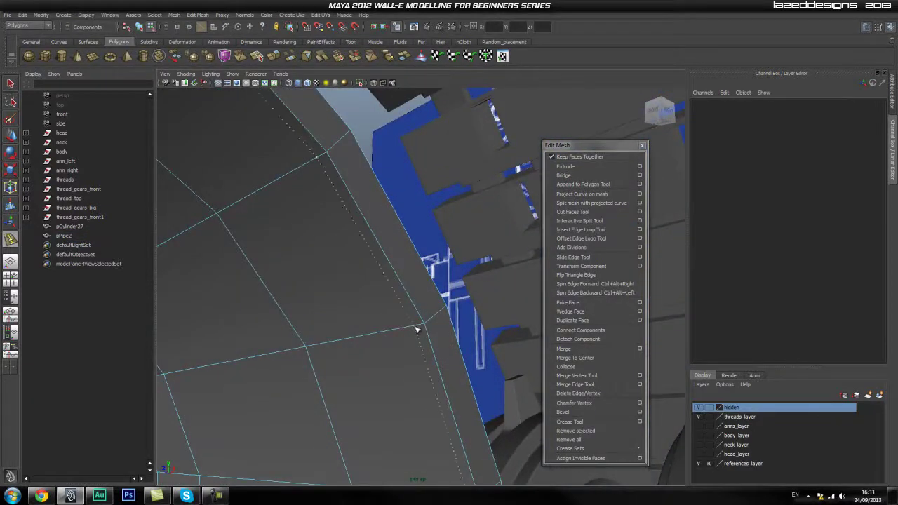
{"action": "left_click", "coordinate": [420, 328]}
{"action": "left_click_drag", "start_coordinate": [423, 327], "coordinate": [425, 321]}
Step: Insert another supporting edge loop near the rim edge on the outside of the stepped end
{"action": "left_click_drag", "start_coordinate": [430, 321], "coordinate": [301, 367], "text": "alt"}
{"action": "middle_click_drag", "start_coordinate": [301, 367], "coordinate": [380, 314], "text": "alt"}
{"action": "left_click_drag", "start_coordinate": [379, 312], "coordinate": [395, 304], "text": "alt"}
{"action": "left_click", "coordinate": [460, 279]}
{"action": "scroll", "coordinate": [395, 304], "scroll_direction": "up", "scroll_amount": 5}
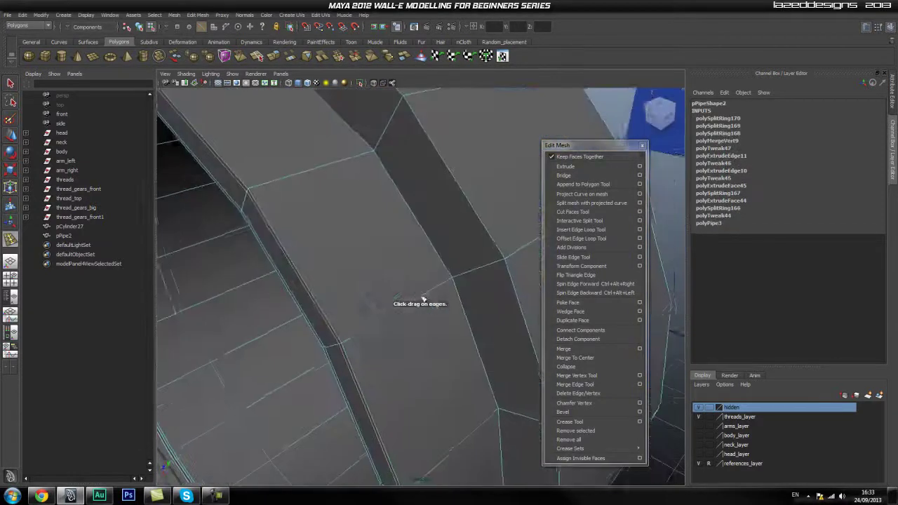
Step: Insert supporting edge loops beside the narrow rim's edge and on both sides of the step's base corner
{"action": "left_click", "coordinate": [340, 341]}
{"action": "left_click_drag", "start_coordinate": [340, 341], "coordinate": [414, 322], "text": "alt"}
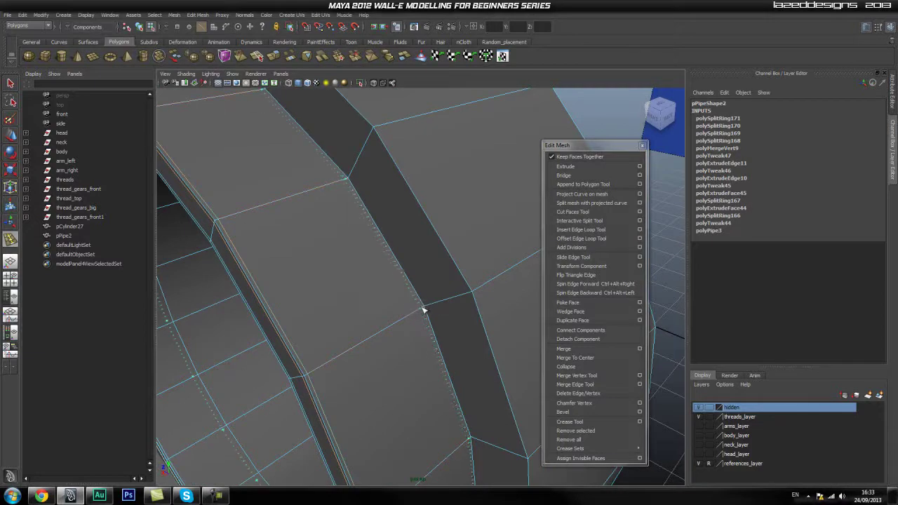
{"action": "left_click", "coordinate": [425, 308]}
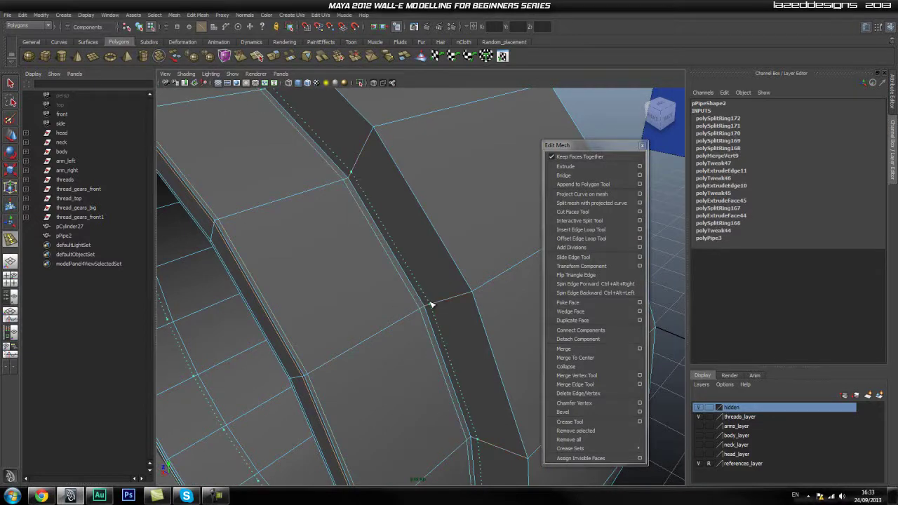
{"action": "left_click", "coordinate": [432, 305]}
Step: Insert supporting edge loops on both sides of the same step's outer corner and return to object mode
{"action": "left_click_drag", "start_coordinate": [427, 305], "coordinate": [336, 343], "text": "alt"}
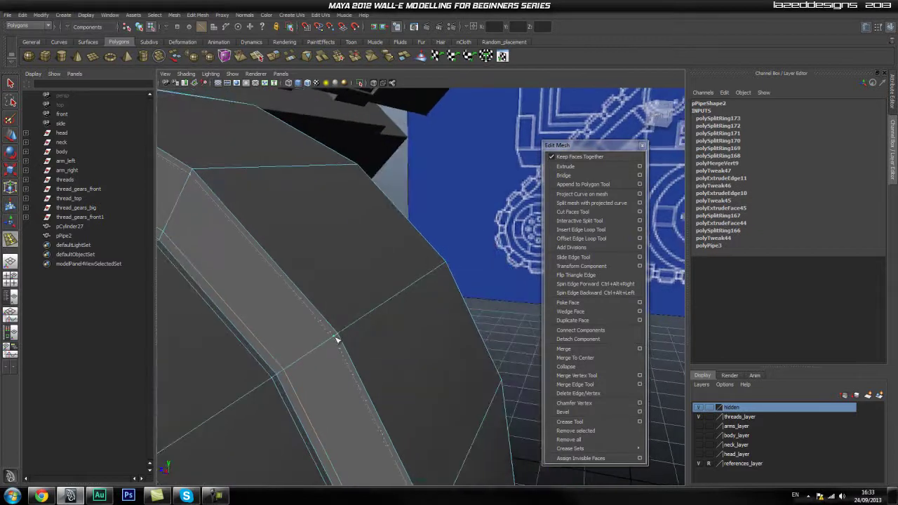
{"action": "left_click", "coordinate": [337, 341]}
{"action": "left_click", "coordinate": [344, 336]}
{"action": "left_click_drag", "start_coordinate": [460, 313], "coordinate": [404, 295], "text": "alt"}
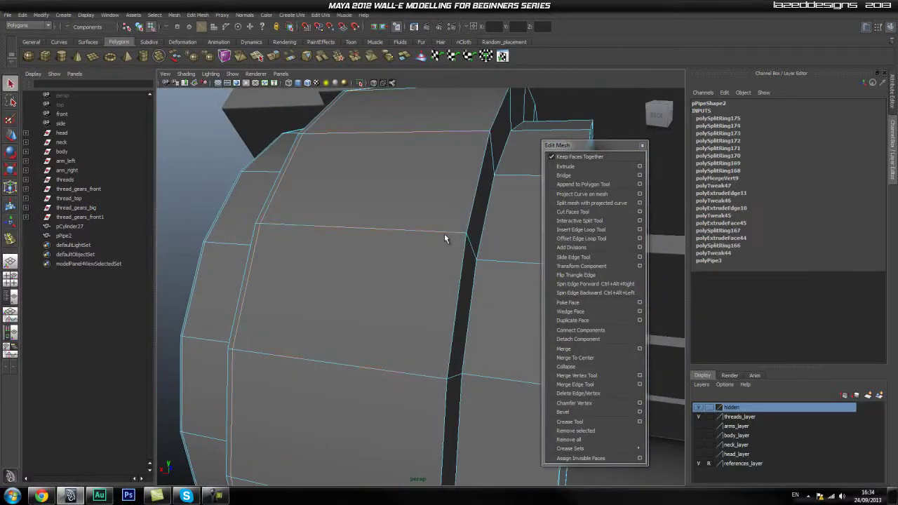
{"action": "right_click_drag", "start_coordinate": [431, 218], "coordinate": [430, 209]}
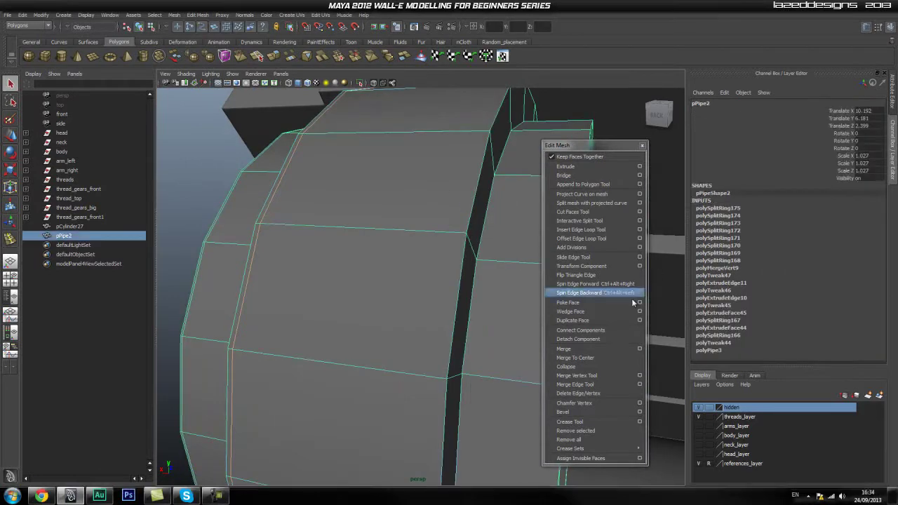
Step: Insert supporting edge loops on both sides of the outer and base corners of the step at the wheel's opposite end
{"action": "scroll", "coordinate": [405, 330], "scroll_direction": "down", "scroll_amount": 10}
{"action": "left_click_drag", "start_coordinate": [391, 351], "coordinate": [442, 283], "text": "alt"}
{"action": "left_click_drag", "start_coordinate": [403, 309], "coordinate": [418, 341], "text": "alt"}
{"action": "scroll", "coordinate": [442, 329], "scroll_direction": "up", "scroll_amount": 3}
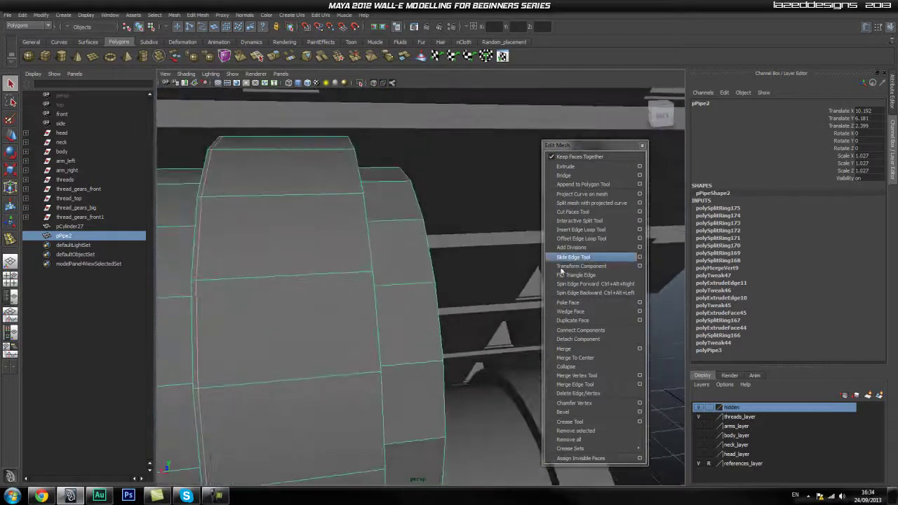
{"action": "left_click", "coordinate": [581, 230]}
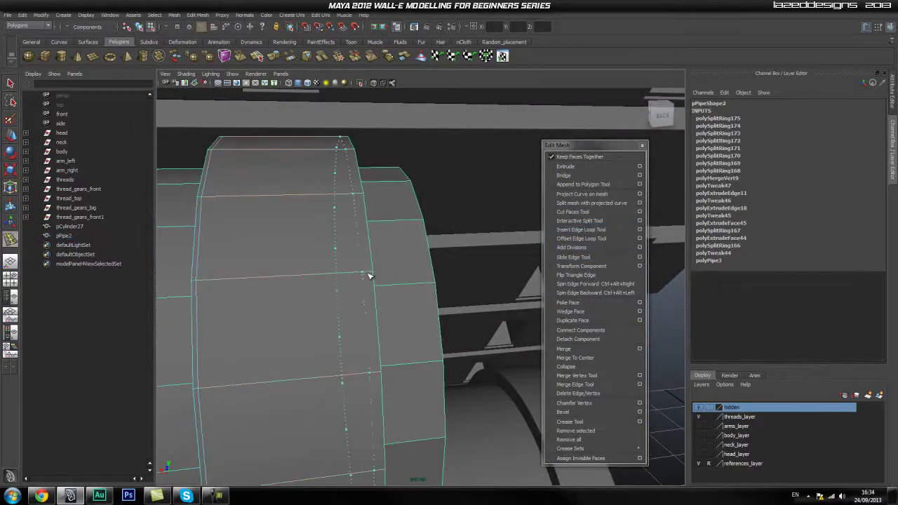
{"action": "left_click", "coordinate": [370, 274]}
{"action": "left_click_drag", "start_coordinate": [370, 275], "coordinate": [331, 275], "text": "alt"}
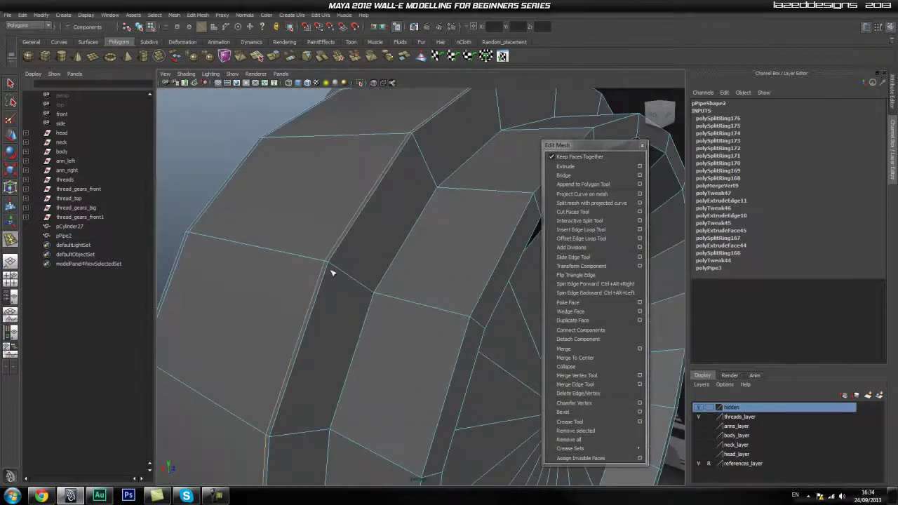
{"action": "left_click", "coordinate": [333, 268]}
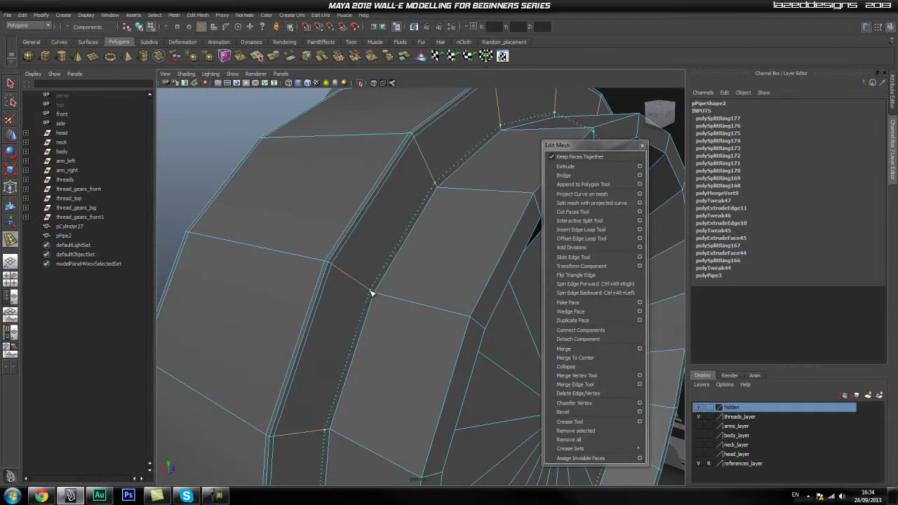
{"action": "left_click", "coordinate": [373, 295]}
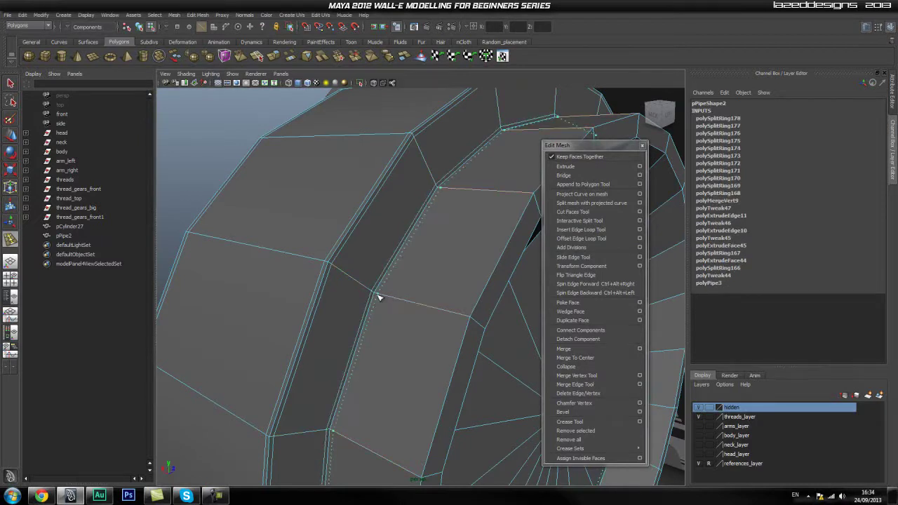
{"action": "left_click", "coordinate": [378, 298]}
Step: Insert supporting edge loops along both edges of the end rim and on the recess wall near the rim and cap
{"action": "left_click_drag", "start_coordinate": [485, 353], "coordinate": [414, 286], "text": "alt"}
{"action": "left_click", "coordinate": [401, 269]}
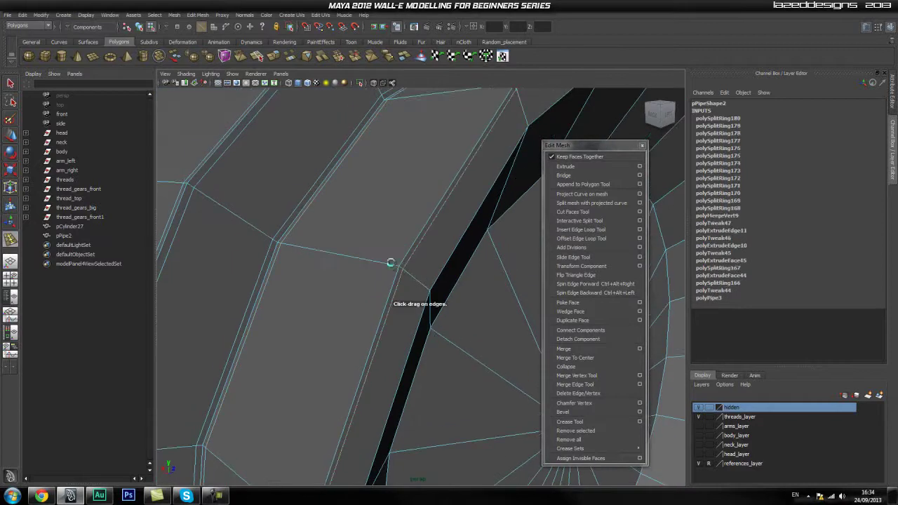
{"action": "left_click", "coordinate": [400, 270]}
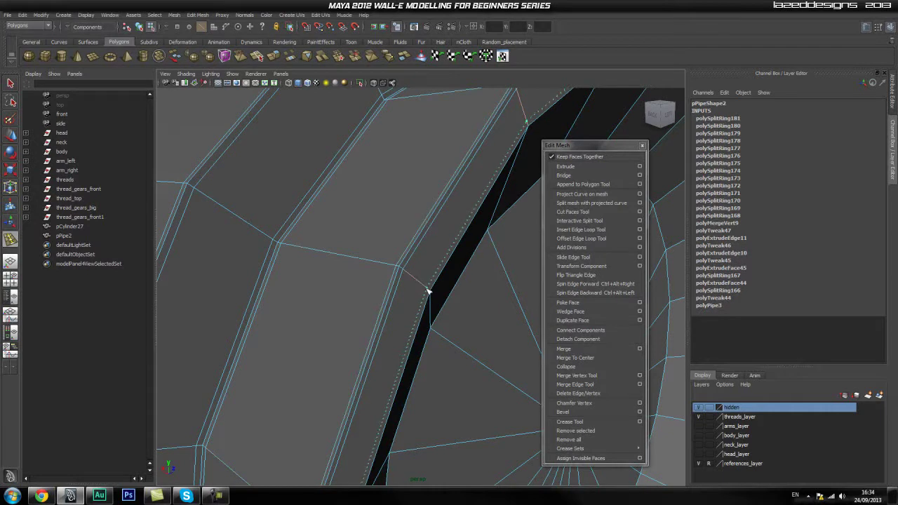
{"action": "left_click", "coordinate": [426, 288]}
{"action": "left_click_drag", "start_coordinate": [426, 289], "coordinate": [419, 326], "text": "alt"}
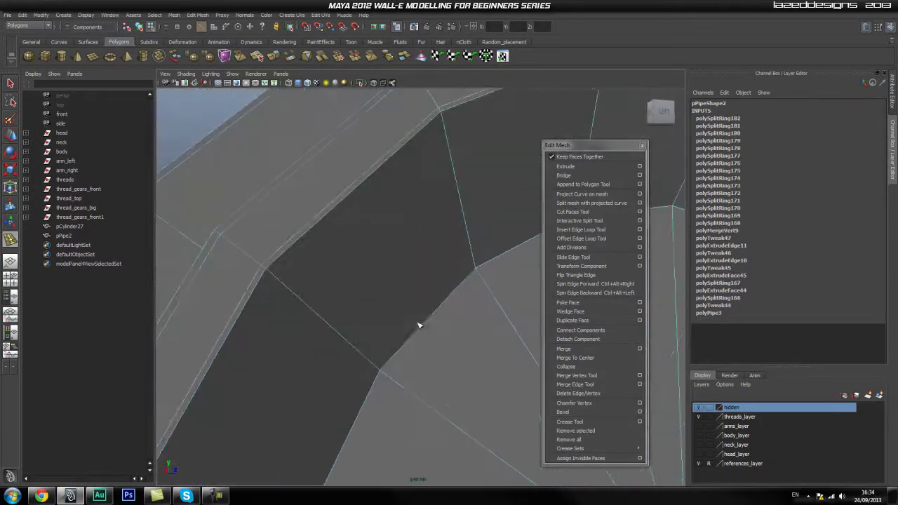
{"action": "left_click", "coordinate": [274, 276]}
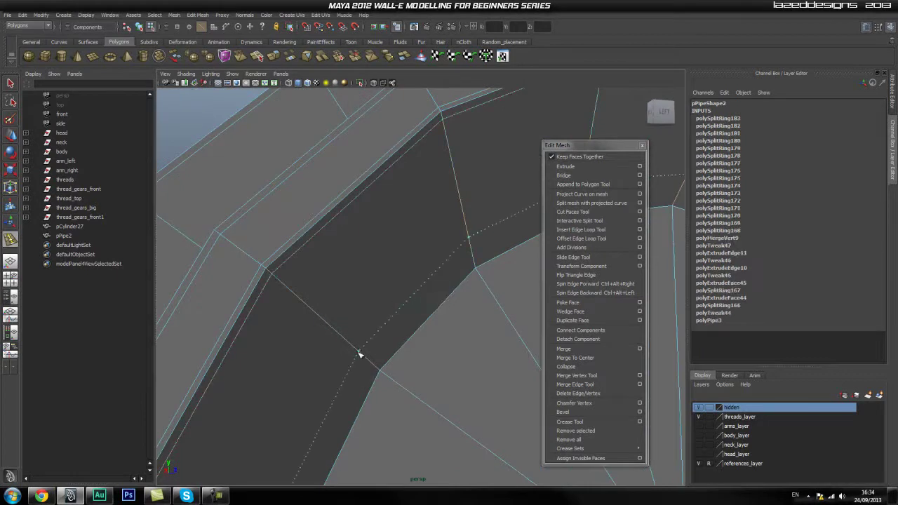
{"action": "left_click", "coordinate": [376, 372]}
Step: Extrude all faces of the recessed round cap, scale them slightly inward and return to object mode
{"action": "left_click_drag", "start_coordinate": [474, 393], "coordinate": [382, 370], "text": "alt"}
{"action": "mouse_move", "coordinate": [383, 370]}
{"action": "right_mouse_down"}
{"action": "mouse_move", "coordinate": [391, 351]}
{"action": "mouse_move", "coordinate": [391, 362]}
{"action": "right_mouse_up"}
{"action": "left_click", "coordinate": [389, 365]}
{"action": "mouse_move", "coordinate": [367, 361]}
{"action": "left_mouse_down"}
{"action": "mouse_move", "coordinate": [332, 342]}
{"action": "mouse_move", "coordinate": [325, 311]}
{"action": "mouse_move", "coordinate": [326, 275]}
{"action": "mouse_move", "coordinate": [359, 245]}
{"action": "mouse_move", "coordinate": [395, 234]}
{"action": "mouse_move", "coordinate": [404, 221]}
{"action": "mouse_move", "coordinate": [502, 254]}
{"action": "mouse_move", "coordinate": [505, 279]}
{"action": "mouse_move", "coordinate": [459, 364]}
{"action": "mouse_move", "coordinate": [421, 391]}
{"action": "mouse_move", "coordinate": [408, 446]}
{"action": "left_mouse_up"}
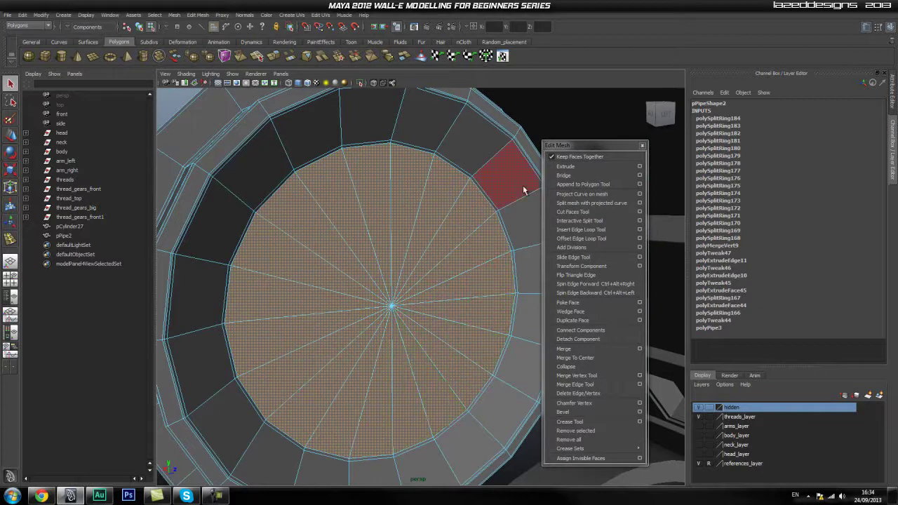
{"action": "left_click", "coordinate": [565, 167]}
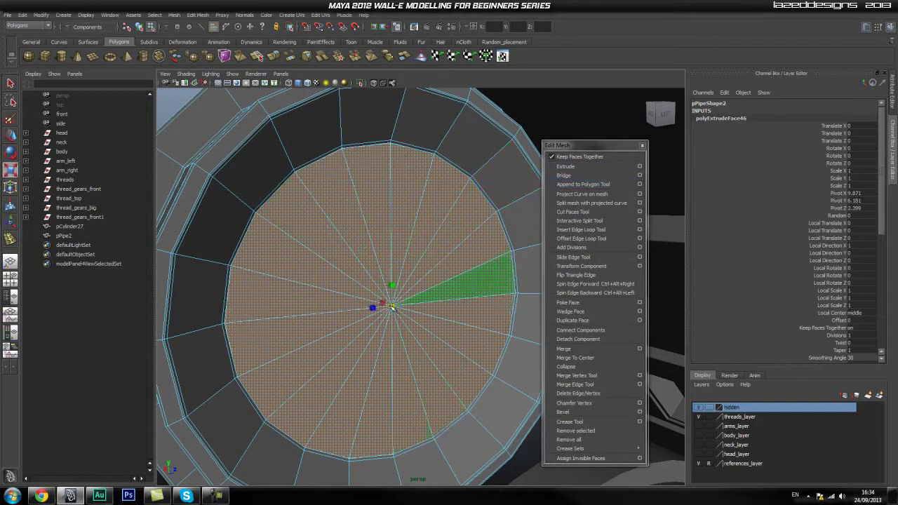
{"action": "right_click_drag", "start_coordinate": [301, 258], "coordinate": [321, 244]}
Step: Compare the smoothed preview with the unsmoothed mesh and examine the wheel's recess, rim and step edges
{"action": "key", "text": "3"}
{"action": "scroll", "coordinate": [298, 250], "scroll_direction": "down", "scroll_amount": 2}
{"action": "left_click", "coordinate": [215, 165]}
{"action": "left_click_drag", "start_coordinate": [279, 222], "coordinate": [276, 279], "text": "alt"}
{"action": "scroll", "coordinate": [276, 278], "scroll_direction": "up", "scroll_amount": 4}
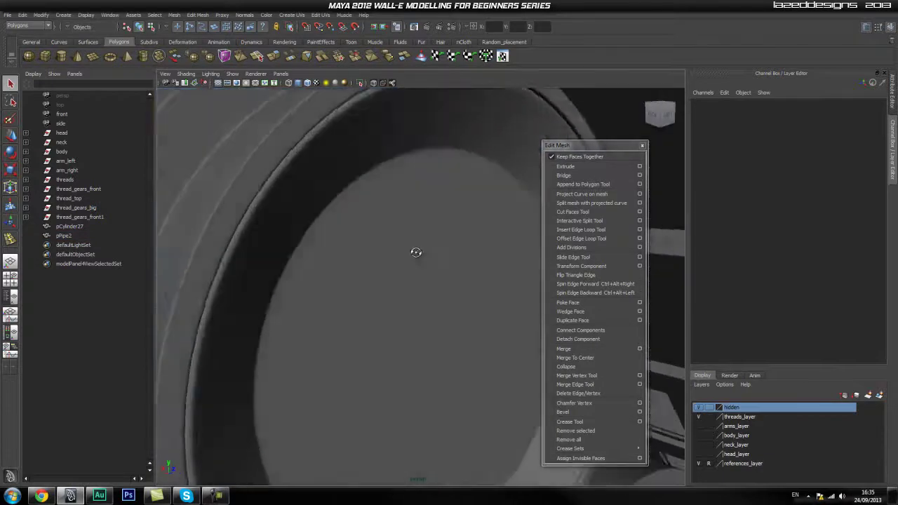
{"action": "left_click_drag", "start_coordinate": [423, 255], "coordinate": [397, 249], "text": "alt"}
{"action": "left_click", "coordinate": [315, 260]}
{"action": "scroll", "coordinate": [297, 233], "scroll_direction": "up", "scroll_amount": 3}
{"action": "left_click_drag", "start_coordinate": [297, 232], "coordinate": [369, 274], "text": "alt"}
{"action": "key", "text": "1"}
{"action": "right_click_drag", "start_coordinate": [369, 275], "coordinate": [386, 275], "text": "alt"}
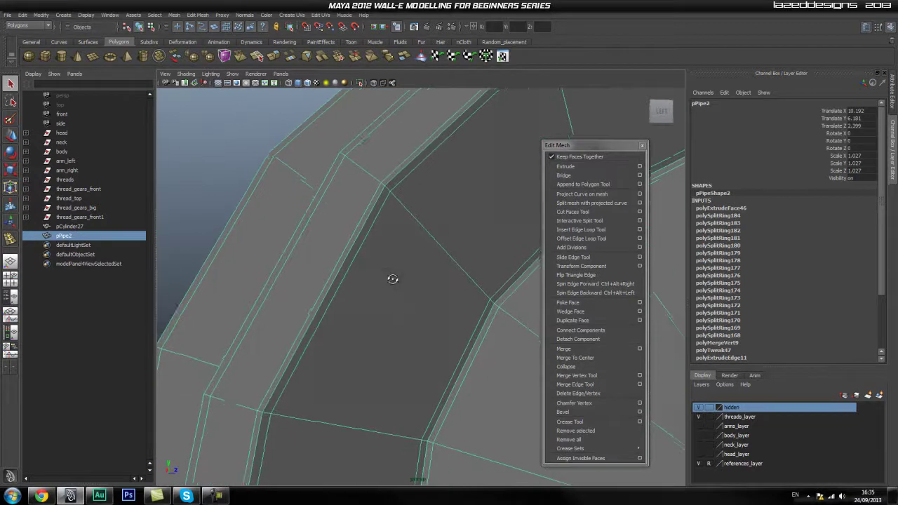
{"action": "left_click_drag", "start_coordinate": [387, 275], "coordinate": [413, 285], "text": "alt"}
{"action": "right_click_drag", "start_coordinate": [413, 285], "coordinate": [365, 284], "text": "alt"}
{"action": "key", "text": "3"}
{"action": "left_click_drag", "start_coordinate": [446, 305], "coordinate": [359, 255], "text": "alt"}
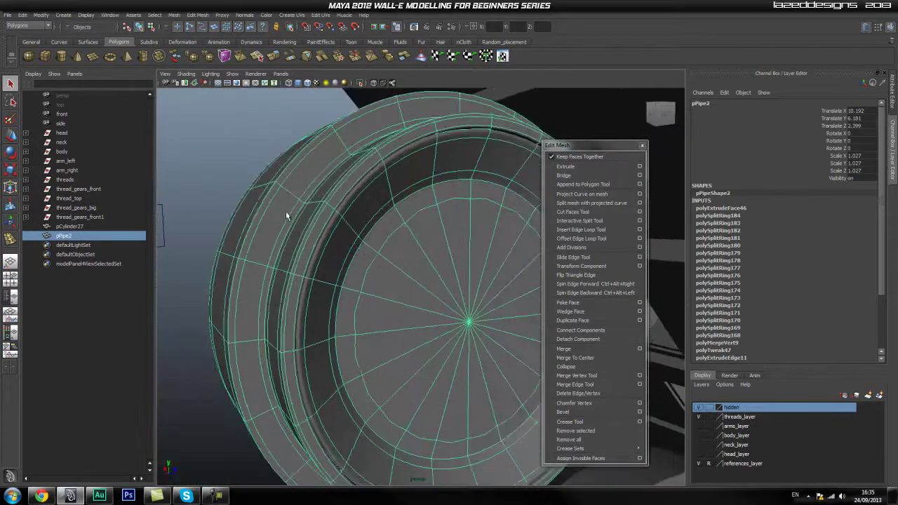
{"action": "left_click", "coordinate": [303, 126]}
{"action": "right_click_drag", "start_coordinate": [519, 253], "coordinate": [479, 264], "text": "alt"}
{"action": "left_click_drag", "start_coordinate": [478, 264], "coordinate": [321, 297], "text": "alt"}
{"action": "right_click_drag", "start_coordinate": [320, 297], "coordinate": [386, 277], "text": "alt"}
{"action": "left_click_drag", "start_coordinate": [386, 277], "coordinate": [416, 243], "text": "alt"}
{"action": "right_click_drag", "start_coordinate": [416, 243], "coordinate": [299, 251], "text": "alt"}
{"action": "left_click_drag", "start_coordinate": [299, 251], "coordinate": [336, 265], "text": "alt"}
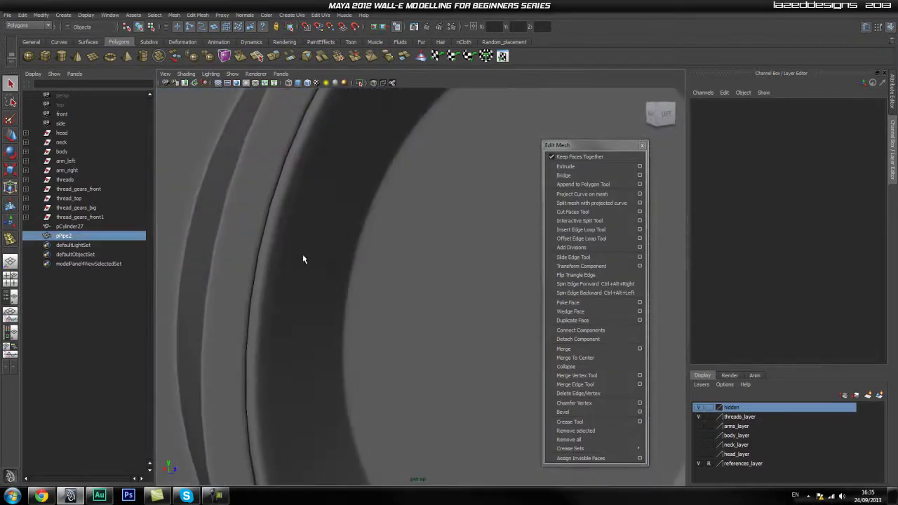
Step: Return the wheel to unsmoothed display and insert another supporting edge loop on the recess wall beside the end rim
{"action": "left_click", "coordinate": [303, 256]}
{"action": "key", "text": "1"}
{"action": "middle_click_drag", "start_coordinate": [318, 239], "coordinate": [321, 258], "text": "alt"}
{"action": "left_click_drag", "start_coordinate": [321, 258], "coordinate": [365, 260], "text": "alt"}
{"action": "right_click_drag", "start_coordinate": [365, 260], "coordinate": [347, 259], "text": "alt"}
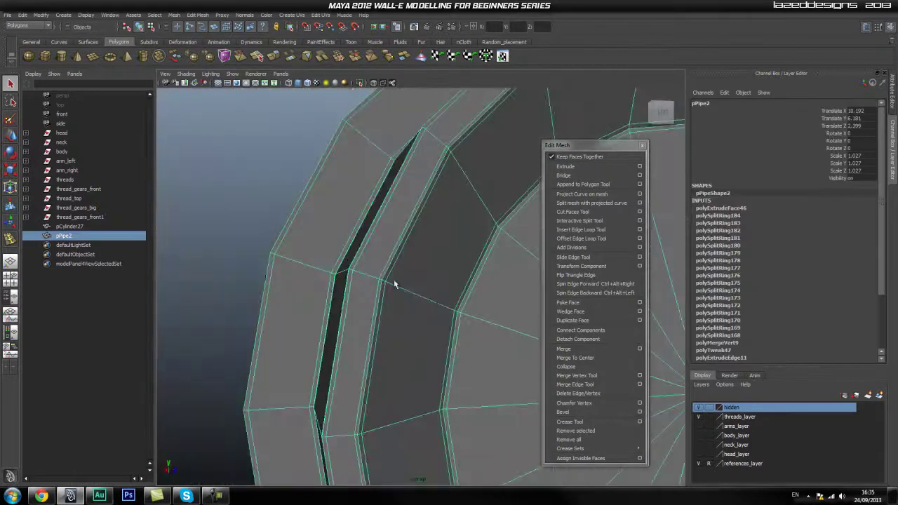
{"action": "left_click_drag", "start_coordinate": [401, 279], "coordinate": [411, 277], "text": "alt"}
{"action": "left_click", "coordinate": [583, 239]}
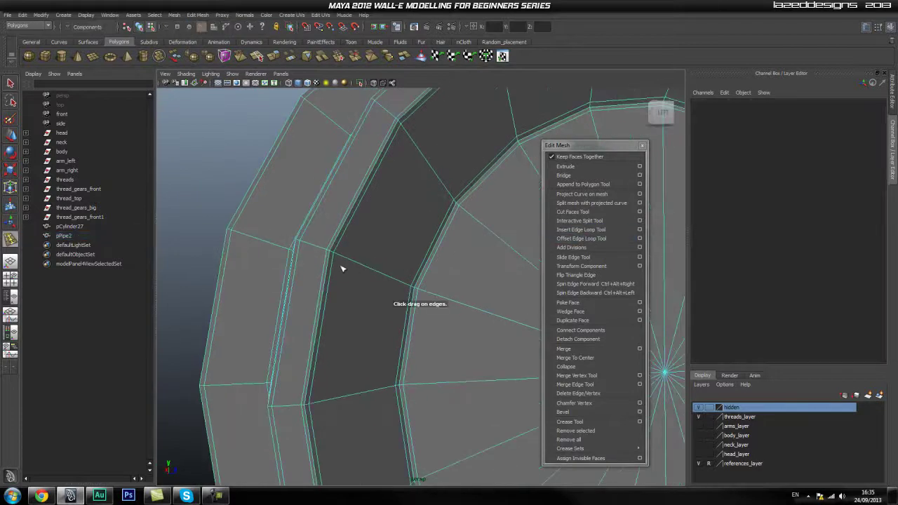
{"action": "left_click_drag", "start_coordinate": [346, 261], "coordinate": [351, 261]}
{"action": "right_click_drag", "start_coordinate": [351, 261], "coordinate": [407, 252]}
{"action": "left_click", "coordinate": [383, 279]}
Step: Preview the wheel smoothed and examine the sharpened rim and its fit beside the other track gears
{"action": "scroll", "coordinate": [382, 279], "scroll_direction": "down", "scroll_amount": 5}
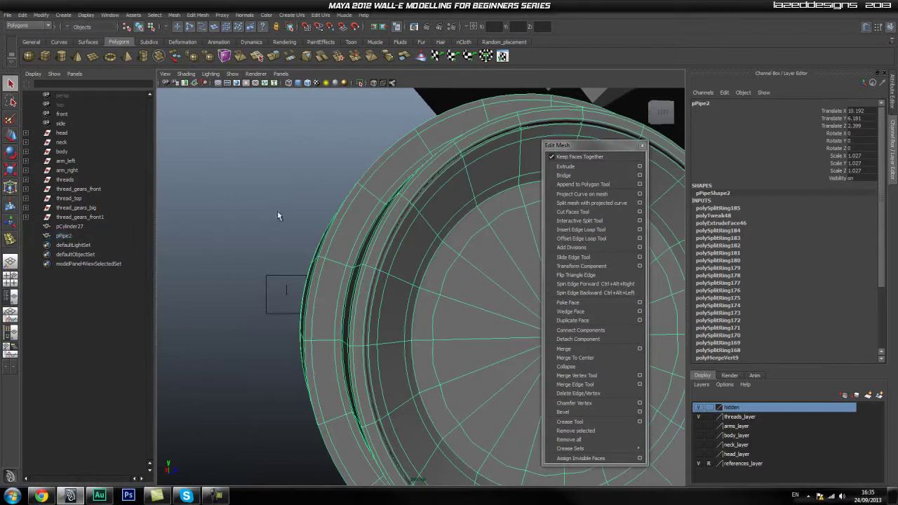
{"action": "left_click", "coordinate": [277, 210]}
{"action": "scroll", "coordinate": [341, 281], "scroll_direction": "up", "scroll_amount": 4}
{"action": "left_click_drag", "start_coordinate": [353, 275], "coordinate": [335, 266], "text": "alt"}
{"action": "scroll", "coordinate": [437, 289], "scroll_direction": "up", "scroll_amount": 2}
{"action": "left_click_drag", "start_coordinate": [436, 288], "coordinate": [377, 272], "text": "alt"}
{"action": "middle_click_drag", "start_coordinate": [502, 312], "coordinate": [445, 278], "text": "alt"}
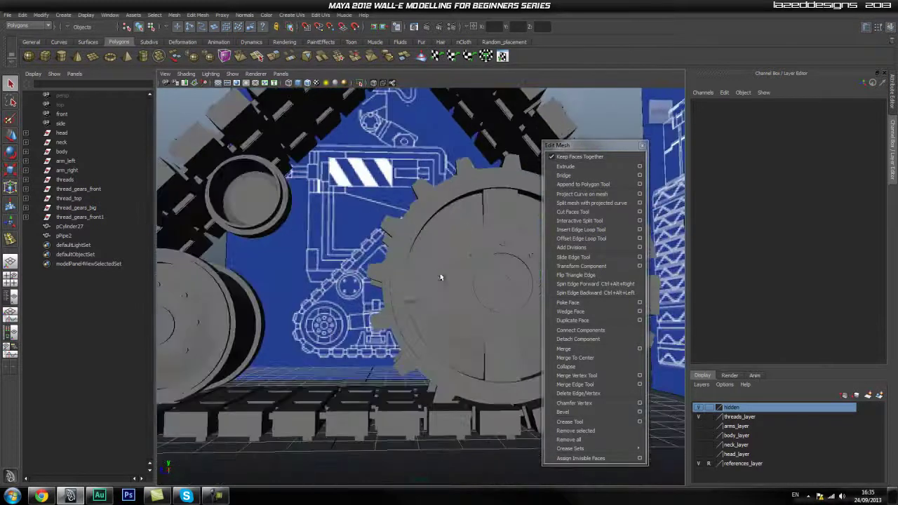
Step: Duplicate the front wheel's detailed cap disc and move the copy up in front of the small upper wheel
{"action": "left_click", "coordinate": [435, 239]}
{"action": "middle_click_drag", "start_coordinate": [375, 226], "coordinate": [314, 235], "text": "alt"}
{"action": "right_click_drag", "start_coordinate": [314, 235], "coordinate": [399, 247], "text": "alt"}
{"action": "left_click_drag", "start_coordinate": [400, 247], "coordinate": [423, 259], "text": "alt"}
{"action": "right_click_drag", "start_coordinate": [424, 259], "coordinate": [385, 244], "text": "alt"}
{"action": "left_click_drag", "start_coordinate": [386, 244], "coordinate": [508, 265], "text": "alt"}
{"action": "left_click", "coordinate": [330, 307]}
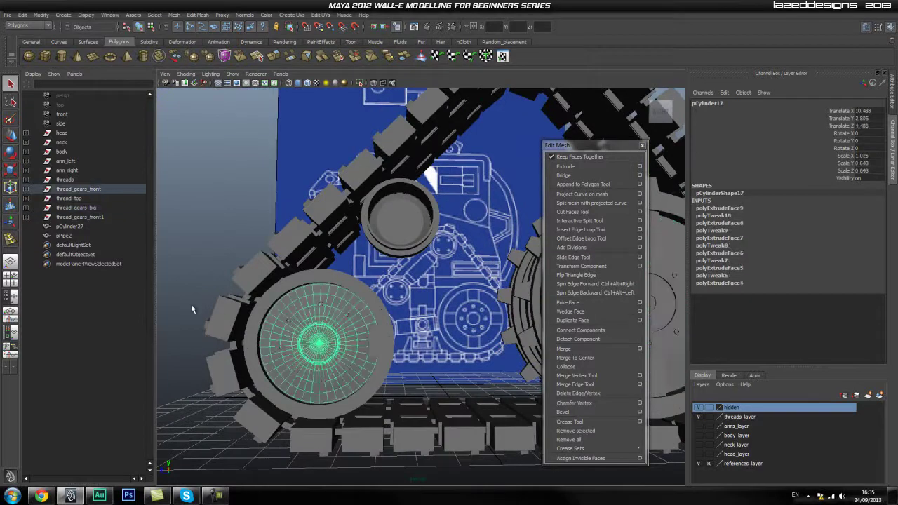
{"action": "right_click_drag", "start_coordinate": [224, 309], "coordinate": [323, 288], "text": "alt"}
{"action": "middle_click_drag", "start_coordinate": [323, 287], "coordinate": [393, 258], "text": "alt"}
{"action": "key", "text": "ctrl+d"}
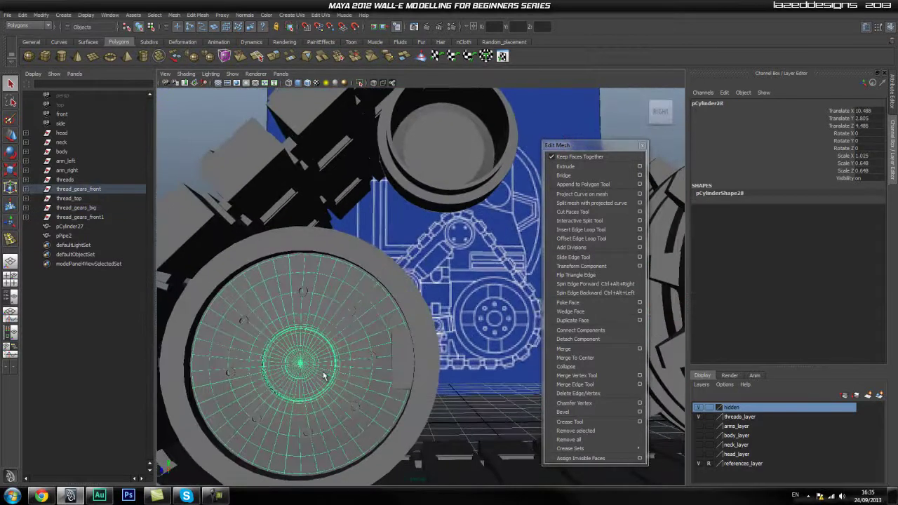
{"action": "key", "text": "w"}
{"action": "left_click_drag", "start_coordinate": [307, 364], "coordinate": [448, 155]}
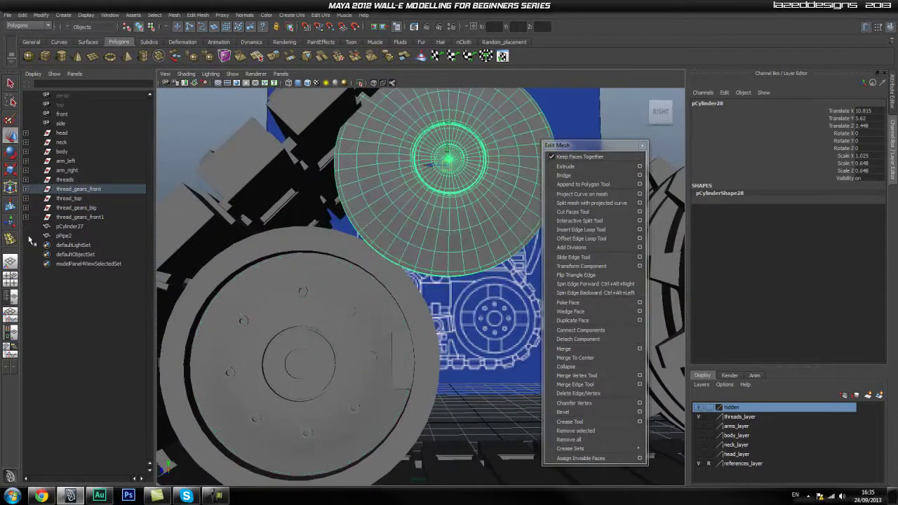
Step: Expand the thread_gears_front group, move the duplicated pCylinder28 out to the scene's top level and collapse the group
{"action": "left_click", "coordinate": [27, 190]}
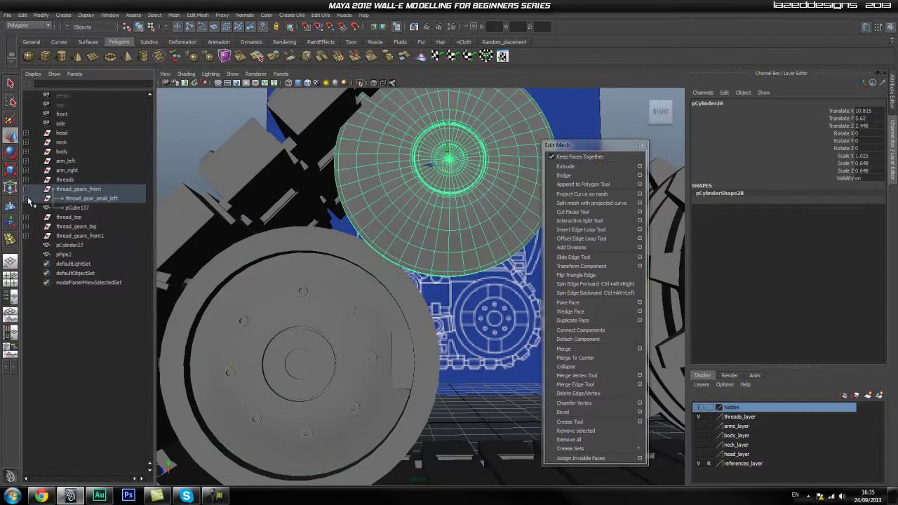
{"action": "left_click", "coordinate": [27, 198]}
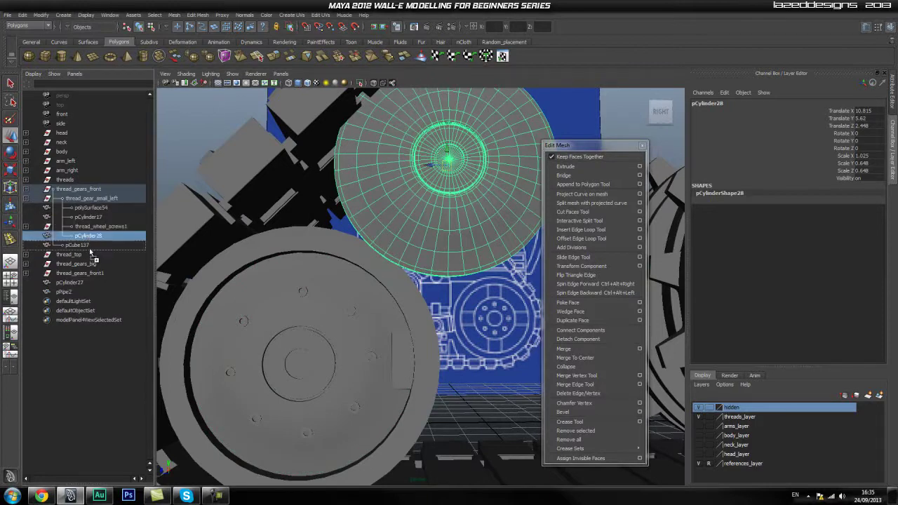
{"action": "middle_click_drag", "start_coordinate": [87, 239], "coordinate": [70, 330]}
{"action": "left_click", "coordinate": [26, 189]}
Step: Scale the duplicated disc to 0.52 in X and 0.329 in Y and Z, and snap it to the small wheel's cap center
{"action": "middle_click_drag", "start_coordinate": [425, 182], "coordinate": [369, 267], "text": "alt"}
{"action": "key", "text": "r"}
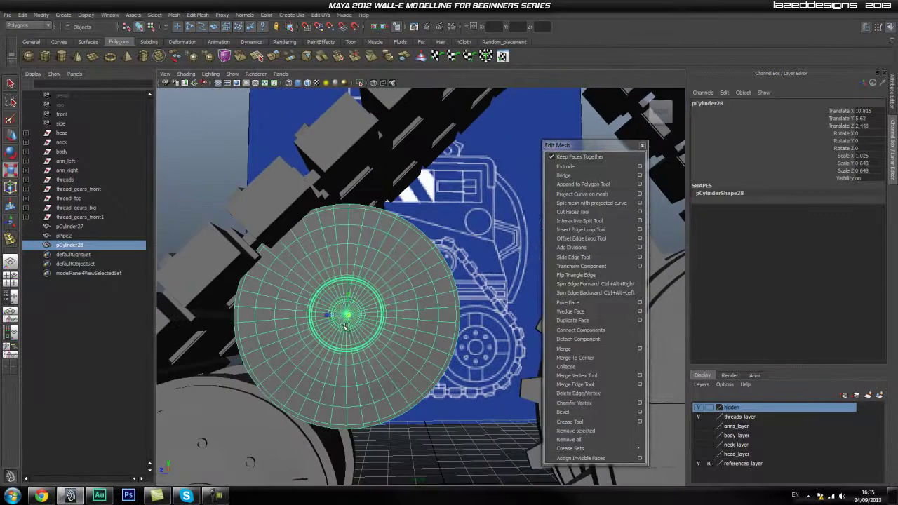
{"action": "left_click_drag", "start_coordinate": [349, 317], "coordinate": [271, 389]}
{"action": "left_click_drag", "start_coordinate": [372, 251], "coordinate": [350, 349], "text": "alt"}
{"action": "key", "text": "w"}
{"action": "left_click_drag", "start_coordinate": [341, 300], "coordinate": [358, 282]}
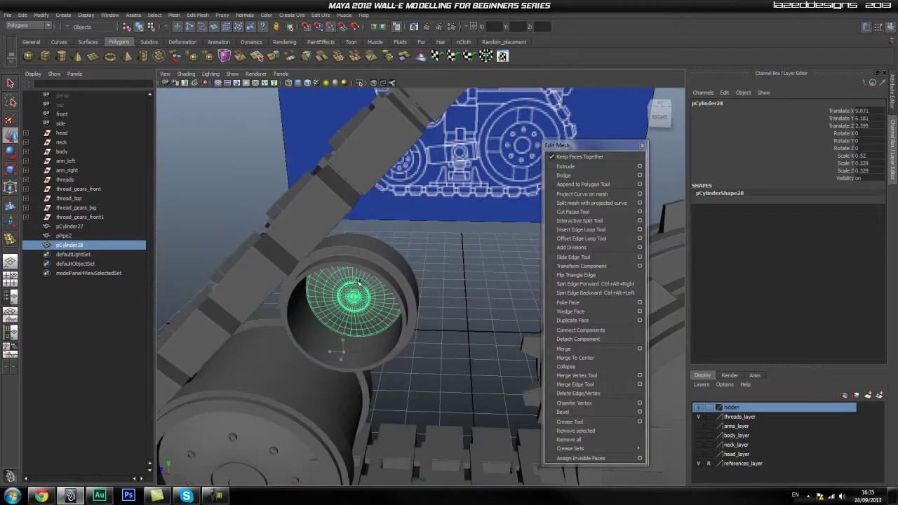
Step: Move the disc outward along X to 10.334 so it sits inside the small wheel's open end
{"action": "left_click_drag", "start_coordinate": [362, 343], "coordinate": [313, 315], "text": "alt"}
{"action": "right_click_drag", "start_coordinate": [313, 315], "coordinate": [367, 307], "text": "alt"}
{"action": "left_click_drag", "start_coordinate": [353, 318], "coordinate": [382, 335], "text": "alt"}
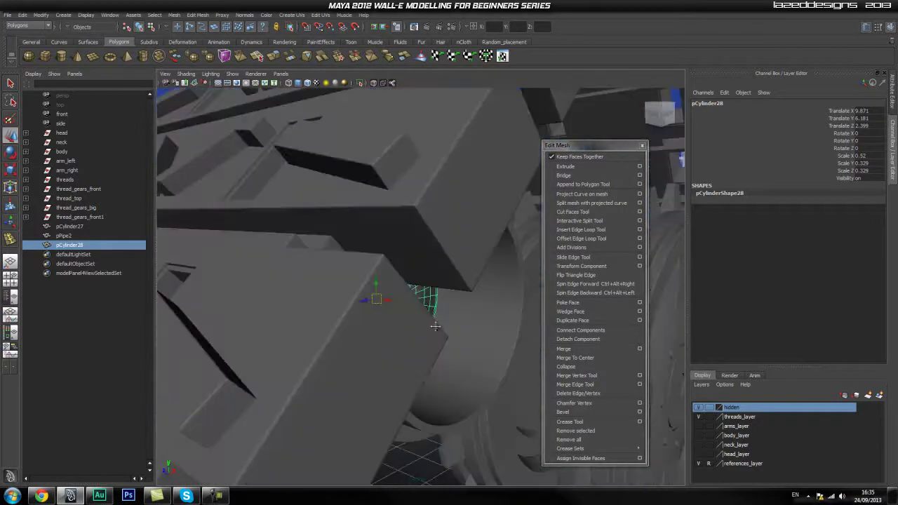
{"action": "left_click_drag", "start_coordinate": [451, 337], "coordinate": [367, 302], "text": "alt"}
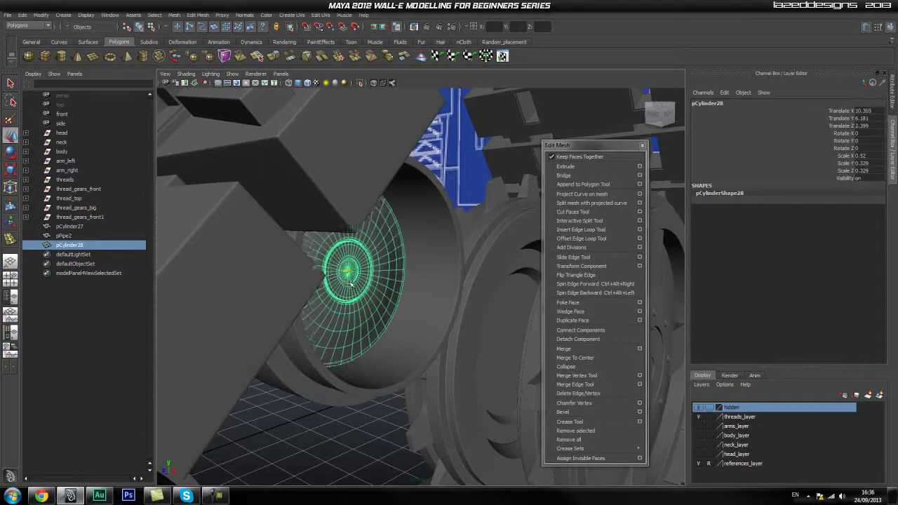
{"action": "left_click_drag", "start_coordinate": [359, 288], "coordinate": [389, 291], "text": "alt"}
{"action": "left_click", "coordinate": [445, 244]}
{"action": "left_click_drag", "start_coordinate": [441, 260], "coordinate": [393, 289], "text": "alt"}
{"action": "left_click_drag", "start_coordinate": [414, 287], "coordinate": [302, 271]}
{"action": "left_click", "coordinate": [447, 115]}
{"action": "left_click", "coordinate": [357, 245]}
Step: Scale the cap disc to 0.553 in X and 0.35 in Y and Z against the small wheel in the side view
{"action": "key", "text": "space"}
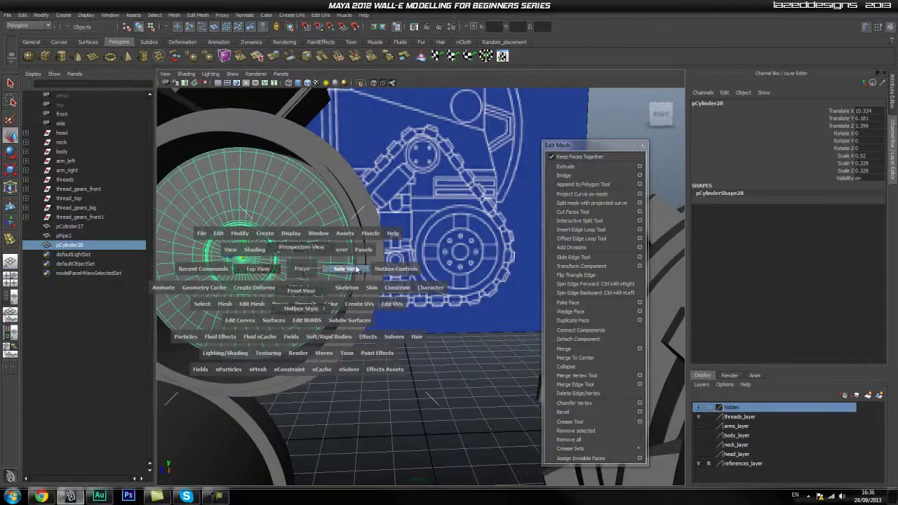
{"action": "left_click_drag", "start_coordinate": [357, 269], "coordinate": [358, 268]}
{"action": "scroll", "coordinate": [341, 319], "scroll_direction": "up", "scroll_amount": 7}
{"action": "middle_click_drag", "start_coordinate": [341, 321], "coordinate": [362, 287], "text": "alt"}
{"action": "key", "text": "r"}
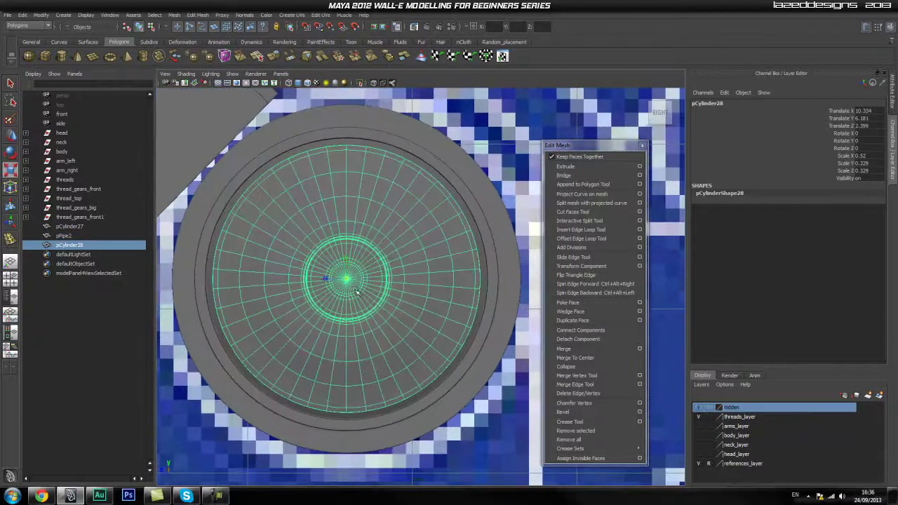
{"action": "mouse_move", "coordinate": [346, 280]}
{"action": "left_mouse_down"}
{"action": "mouse_move", "coordinate": [357, 283]}
{"action": "mouse_move", "coordinate": [338, 257]}
{"action": "mouse_move", "coordinate": [377, 297]}
{"action": "mouse_move", "coordinate": [362, 274]}
{"action": "left_mouse_up"}
{"action": "key", "text": "space"}
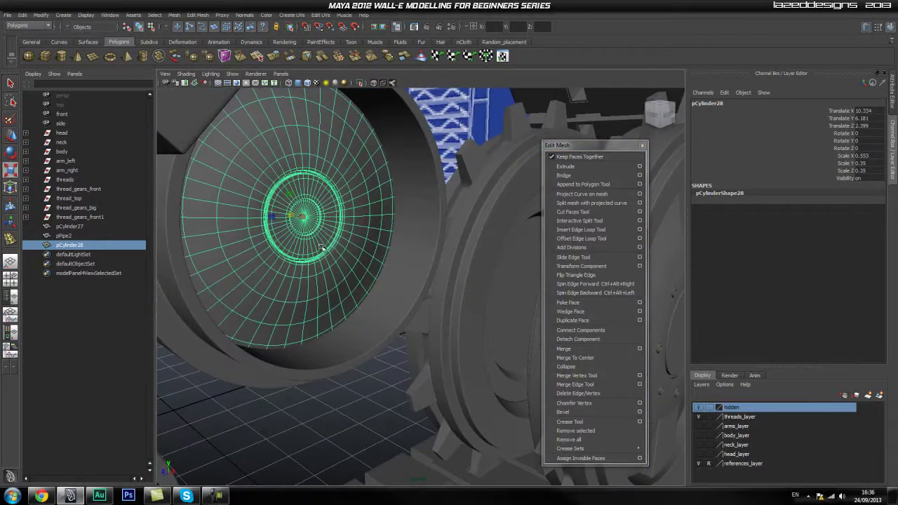
{"action": "left_click", "coordinate": [468, 128]}
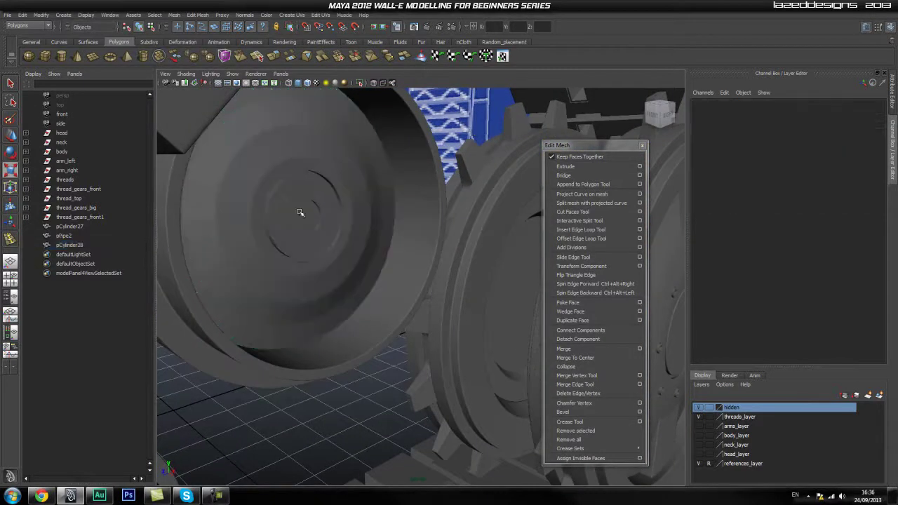
Step: Reshape the cap disc by moving the edge loops around its central ring along X, then return to object selection
{"action": "right_click_drag", "start_coordinate": [261, 223], "coordinate": [279, 231], "text": "alt"}
{"action": "mouse_move", "coordinate": [278, 231]}
{"action": "left_mouse_down", "text": "alt"}
{"action": "mouse_move", "coordinate": [303, 220]}
{"action": "mouse_move", "coordinate": [280, 249]}
{"action": "left_mouse_up", "text": "alt"}
{"action": "left_click", "coordinate": [280, 248]}
{"action": "mouse_move", "coordinate": [259, 219]}
{"action": "right_mouse_down"}
{"action": "mouse_move", "coordinate": [261, 209]}
{"action": "mouse_move", "coordinate": [265, 219]}
{"action": "right_mouse_up"}
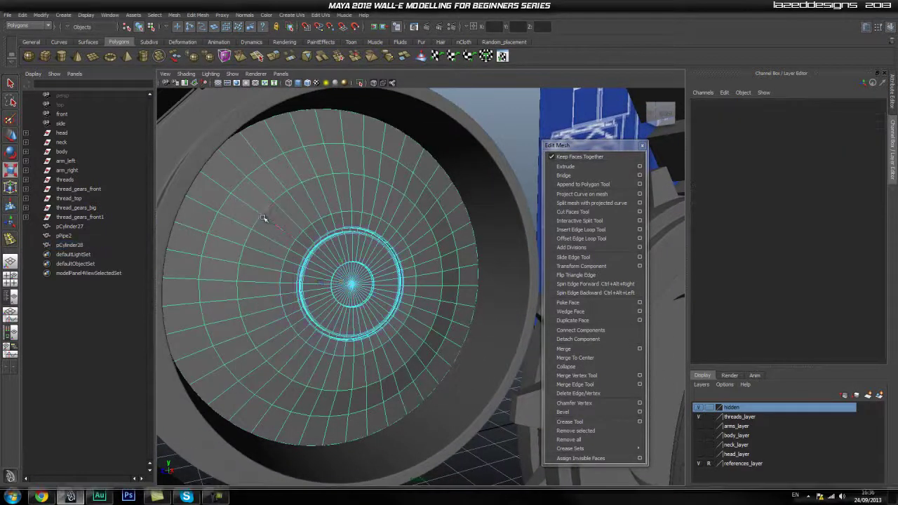
{"action": "key", "text": "w"}
{"action": "left_click_drag", "start_coordinate": [353, 297], "coordinate": [394, 295], "text": "alt"}
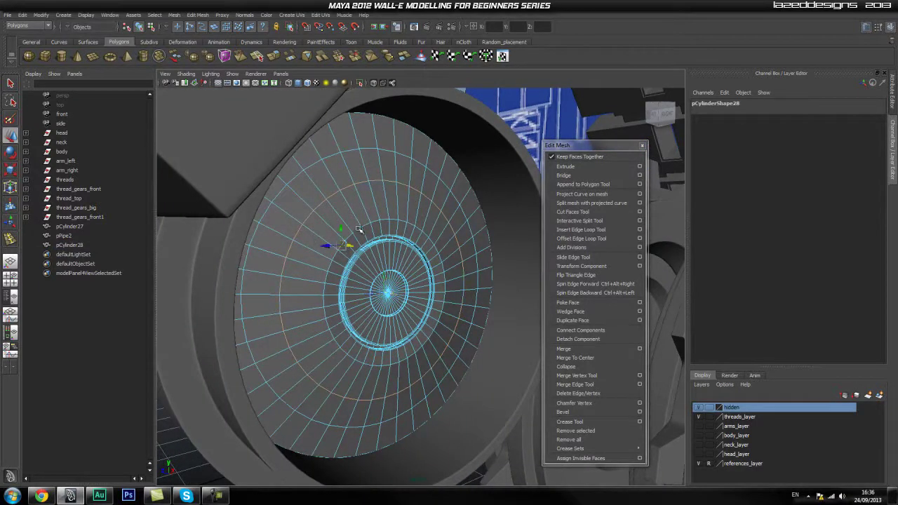
{"action": "left_click_drag", "start_coordinate": [403, 298], "coordinate": [401, 298]}
{"action": "mouse_move", "coordinate": [455, 313]}
{"action": "left_mouse_down", "text": "alt"}
{"action": "mouse_move", "coordinate": [463, 301]}
{"action": "mouse_move", "coordinate": [451, 306]}
{"action": "left_mouse_up", "text": "alt"}
{"action": "key", "text": "q"}
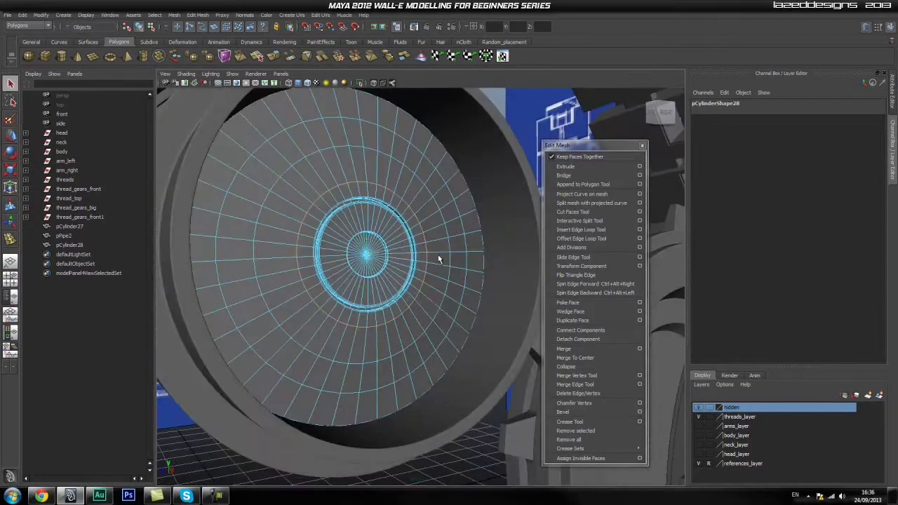
{"action": "right_click_drag", "start_coordinate": [438, 255], "coordinate": [459, 251]}
{"action": "left_click", "coordinate": [433, 244]}
{"action": "left_click", "coordinate": [535, 128]}
{"action": "left_click_drag", "start_coordinate": [488, 256], "coordinate": [374, 268], "text": "alt"}
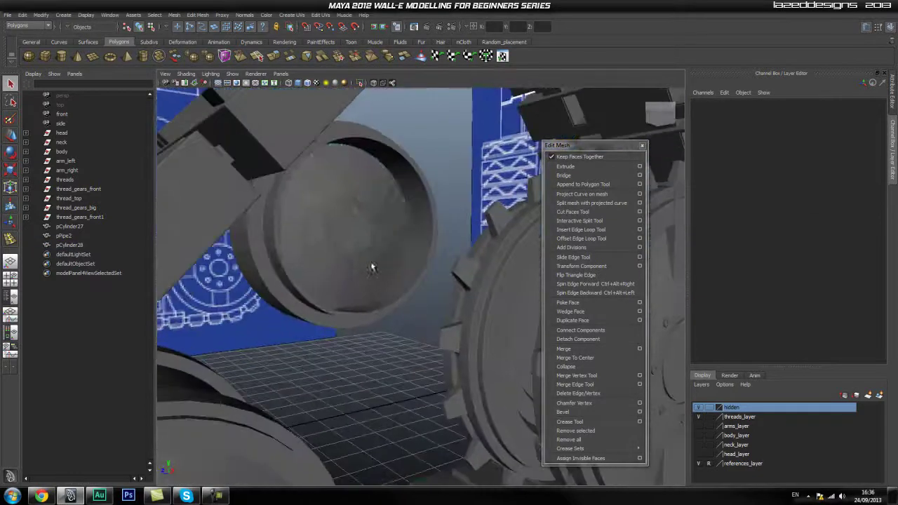
Step: Scale the cap disc to 0.849 along X
{"action": "left_click", "coordinate": [373, 268]}
{"action": "key", "text": "r"}
{"action": "left_click_drag", "start_coordinate": [353, 227], "coordinate": [360, 228]}
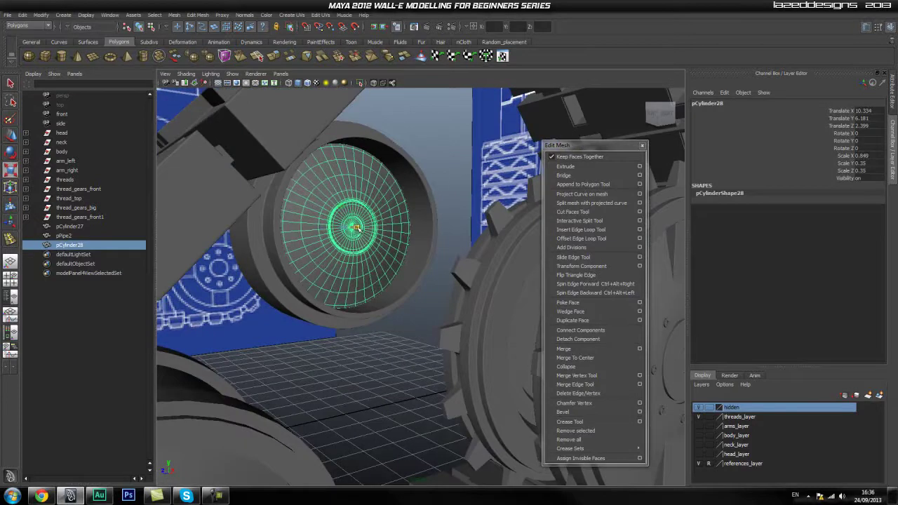
{"action": "left_click", "coordinate": [473, 160]}
Step: Duplicate a screw from the front wheel and move the copy onto the small upper wheel in the side view
{"action": "left_click_drag", "start_coordinate": [461, 238], "coordinate": [323, 292], "text": "alt"}
{"action": "left_click", "coordinate": [251, 304]}
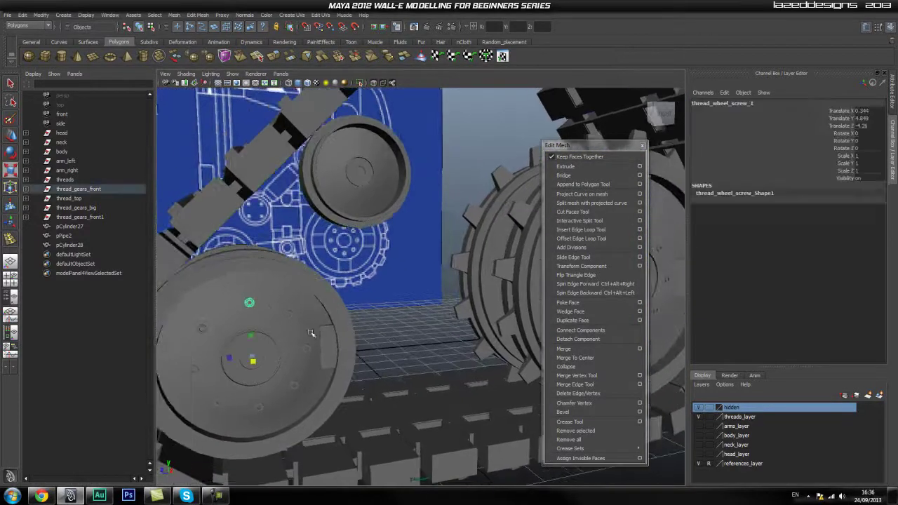
{"action": "left_click_drag", "start_coordinate": [319, 255], "coordinate": [311, 262], "text": "alt"}
{"action": "key", "text": "space"}
{"action": "left_click_drag", "start_coordinate": [276, 290], "coordinate": [365, 294]}
{"action": "scroll", "coordinate": [370, 295], "scroll_direction": "down", "scroll_amount": 8}
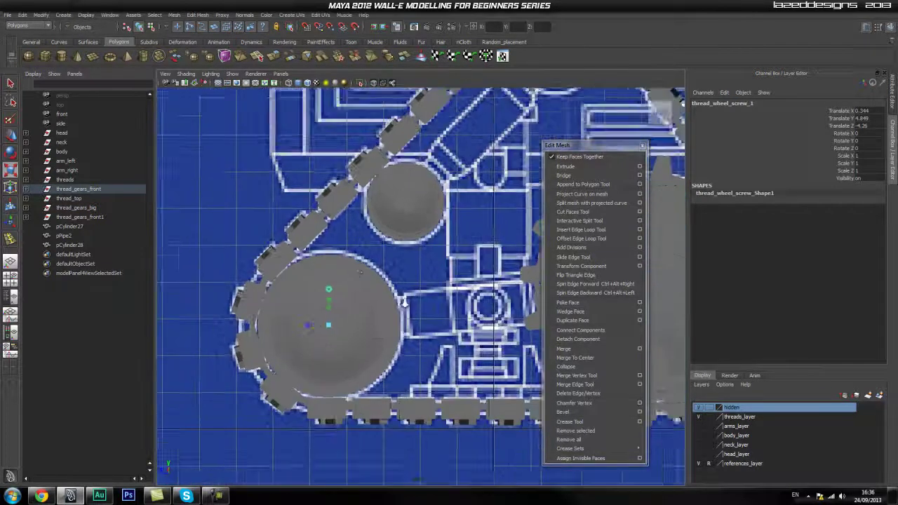
{"action": "scroll", "coordinate": [379, 241], "scroll_direction": "up", "scroll_amount": 2}
{"action": "middle_click_drag", "start_coordinate": [405, 245], "coordinate": [388, 283], "text": "alt"}
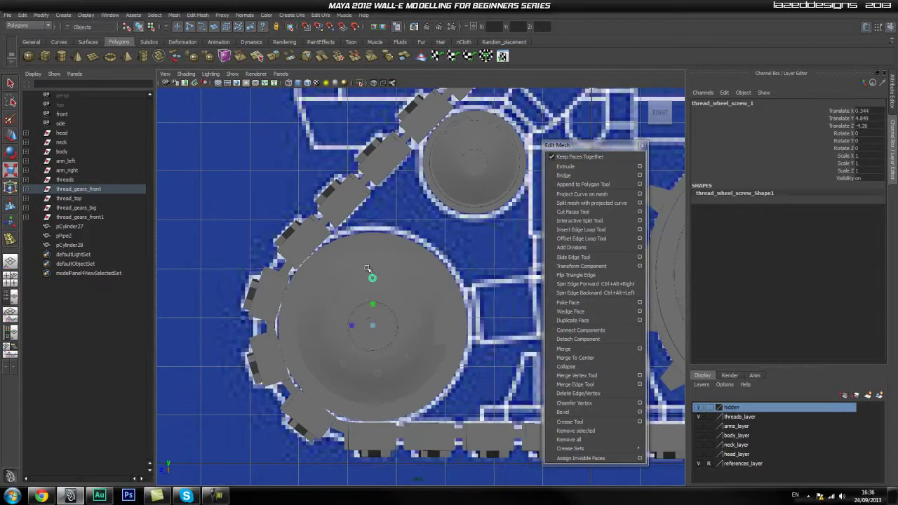
{"action": "key", "text": "w"}
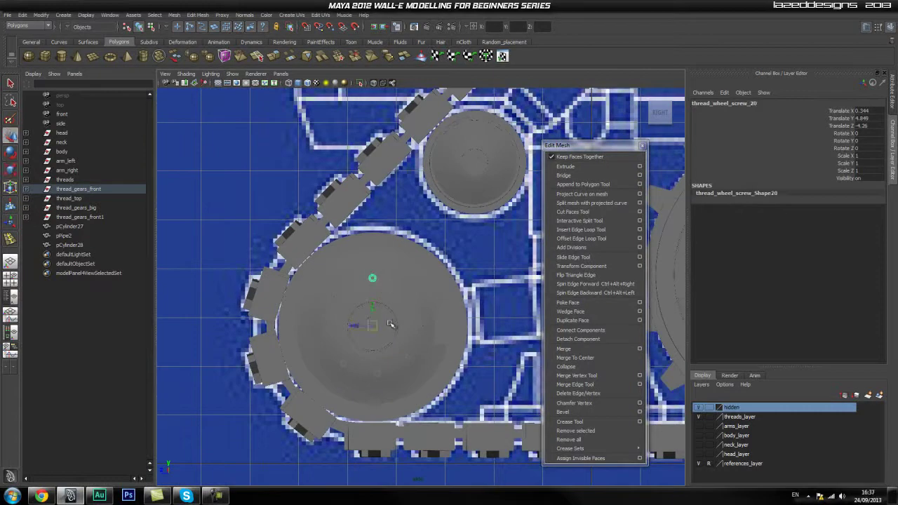
{"action": "left_click_drag", "start_coordinate": [371, 325], "coordinate": [476, 184]}
{"action": "scroll", "coordinate": [476, 185], "scroll_direction": "up", "scroll_amount": 6}
{"action": "scroll", "coordinate": [467, 265], "scroll_direction": "up", "scroll_amount": 1}
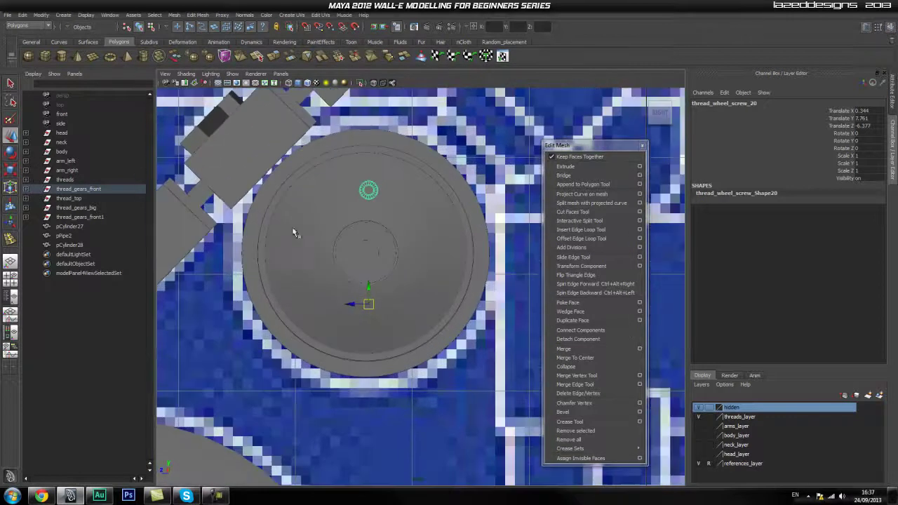
Step: Move the duplicated thread_wheel_screw_20 out of the thread_gears_front group to the scene's top level and collapse the group
{"action": "left_click", "coordinate": [26, 189]}
{"action": "left_click", "coordinate": [26, 227]}
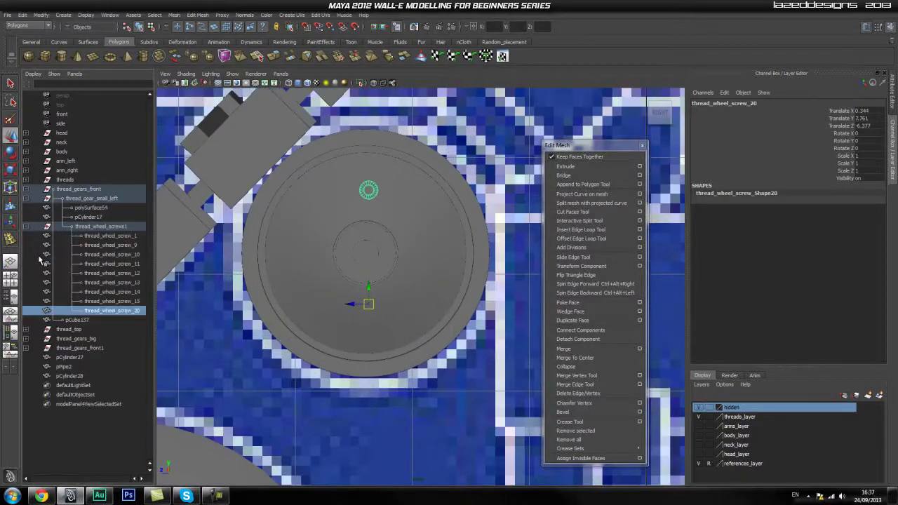
{"action": "middle_click_drag", "start_coordinate": [103, 312], "coordinate": [99, 430]}
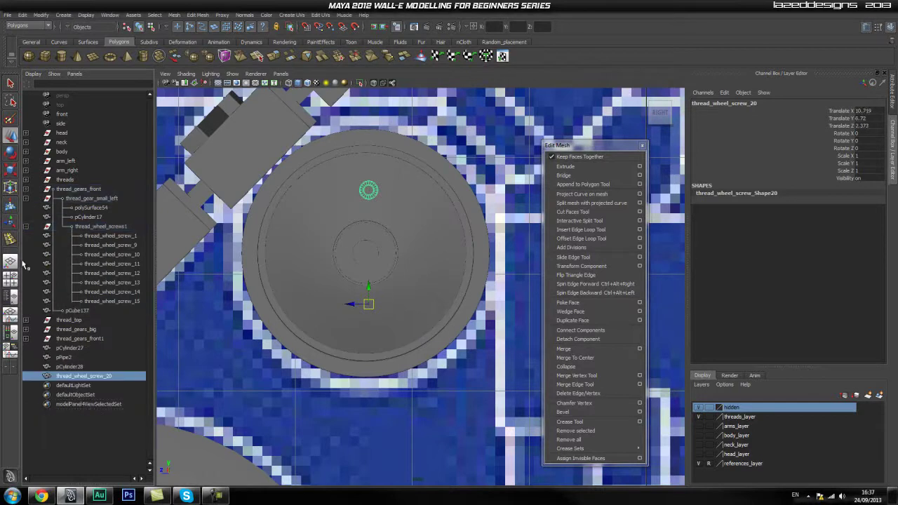
{"action": "left_click", "coordinate": [27, 199]}
{"action": "left_click", "coordinate": [26, 190]}
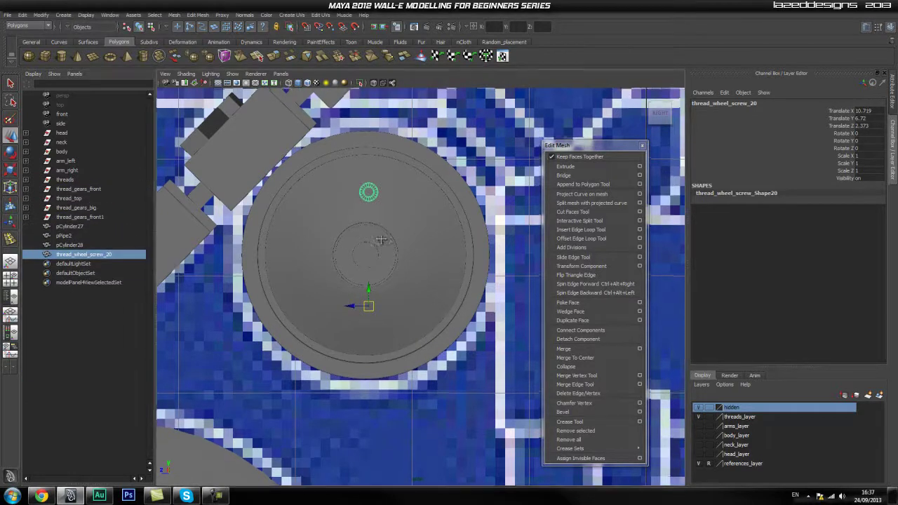
Step: Turn on X-Ray and place the screw over the blueprint's upper-left bolt at Y 6.64, Z 2.871, with its pivot at the wheel center
{"action": "scroll", "coordinate": [390, 275], "scroll_direction": "up", "scroll_amount": 3}
{"action": "left_click", "coordinate": [374, 83]}
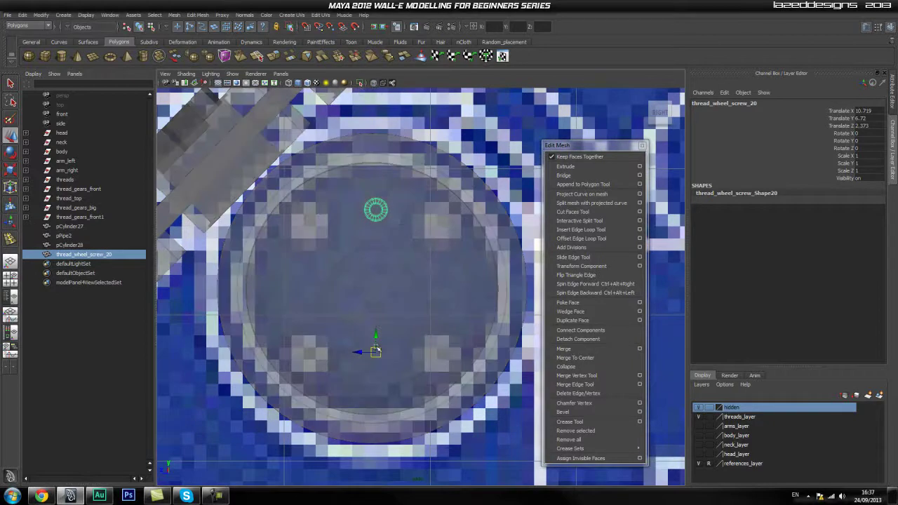
{"action": "left_click_drag", "start_coordinate": [376, 355], "coordinate": [318, 371]}
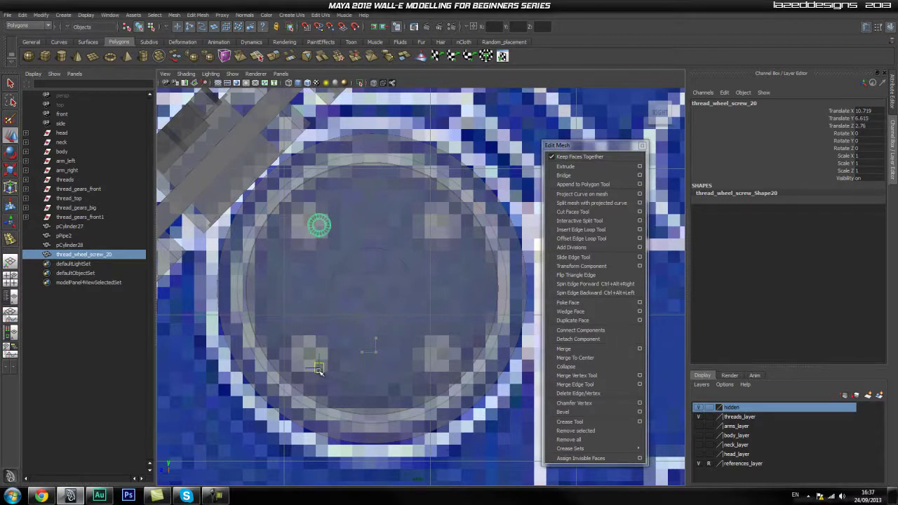
{"action": "left_click_drag", "start_coordinate": [317, 367], "coordinate": [302, 366]}
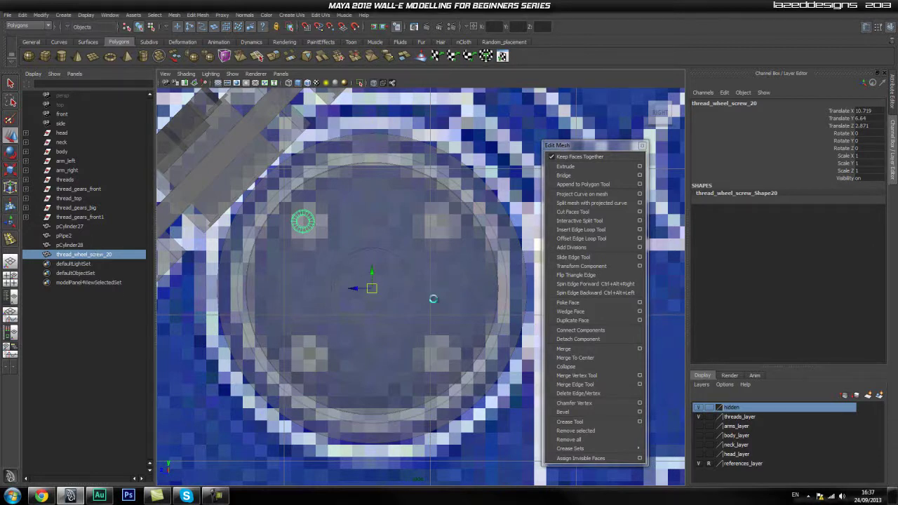
Step: Duplicate the screw and set the copy's Rotate X to -90 for the upper-right bolt position
{"action": "key", "text": "ctrl+d"}
{"action": "key", "text": "e"}
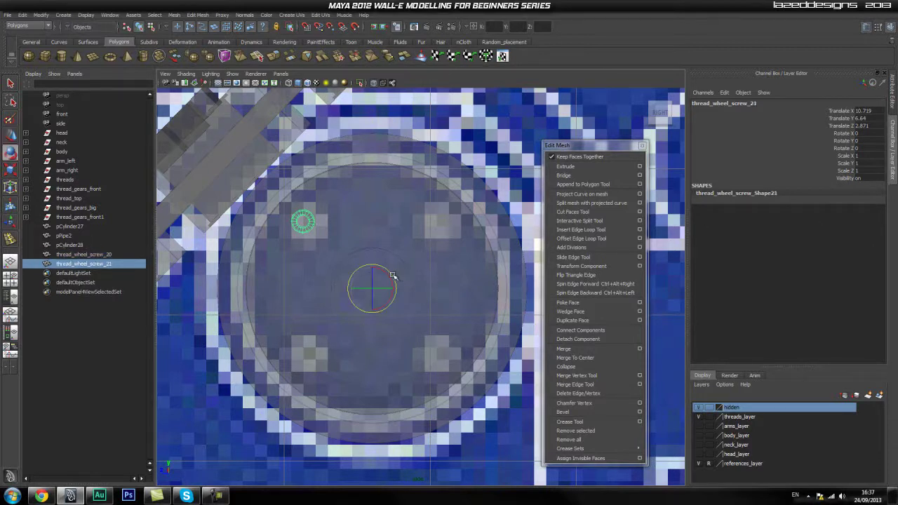
{"action": "left_click_drag", "start_coordinate": [389, 272], "coordinate": [399, 321]}
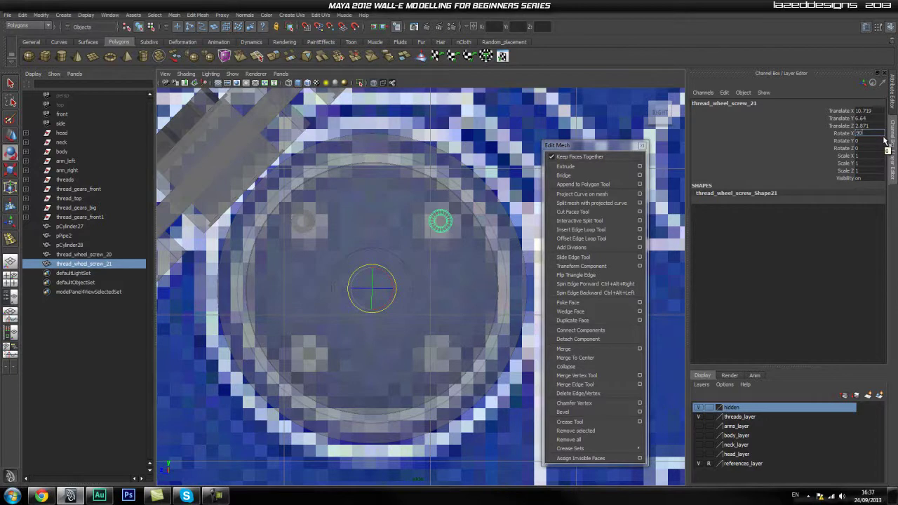
{"action": "type", "text": "0"}
{"action": "key", "text": "Return"}
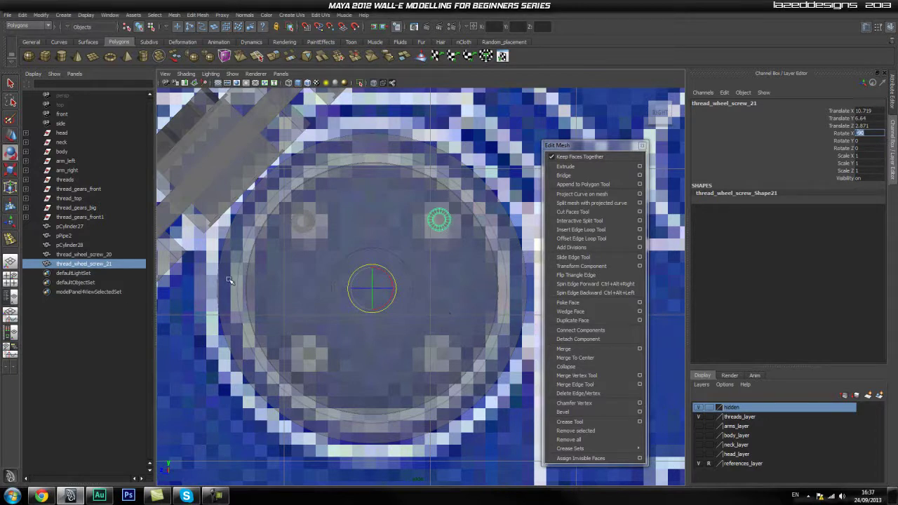
Step: Duplicate the upper-right screw and set the copy's Rotate X to -180 for the lower-right bolt position
{"action": "left_click", "coordinate": [77, 254]}
{"action": "left_click", "coordinate": [83, 264]}
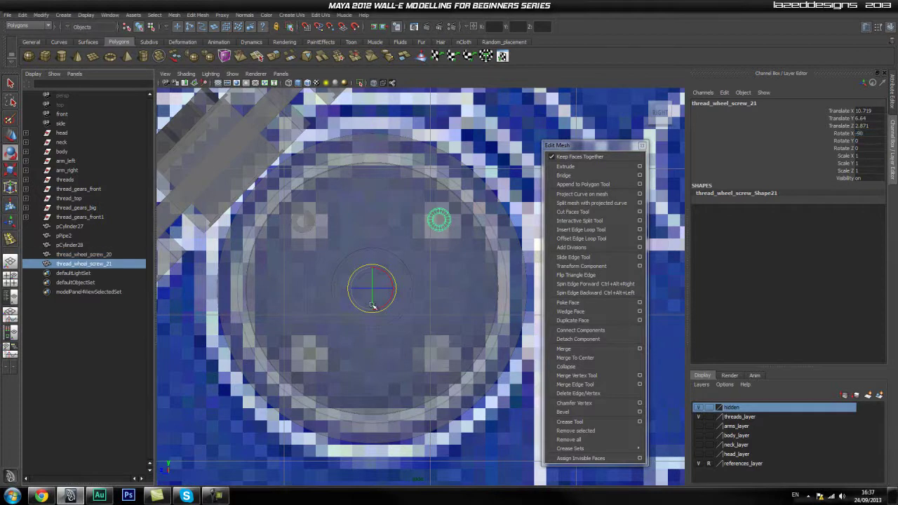
{"action": "key", "text": "ctrl+d"}
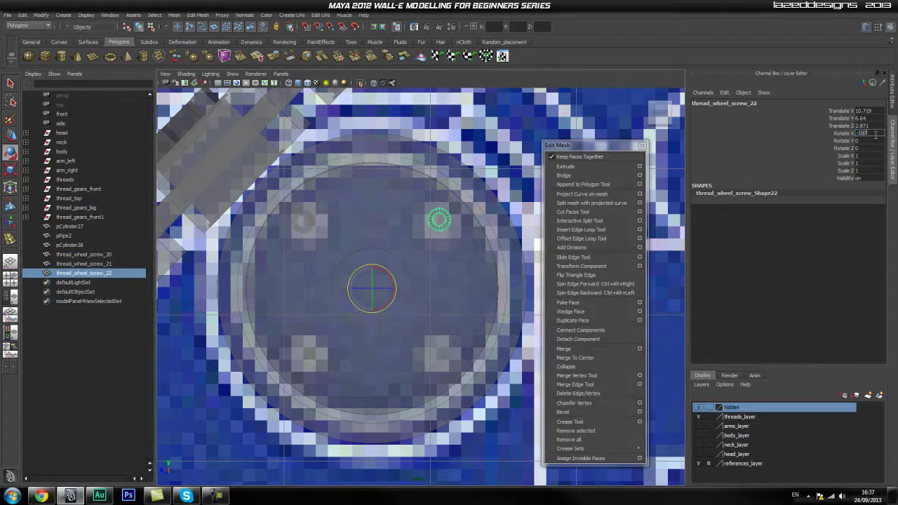
{"action": "left_click", "coordinate": [875, 134]}
{"action": "type", "text": "-180"}
{"action": "key", "text": "Return"}
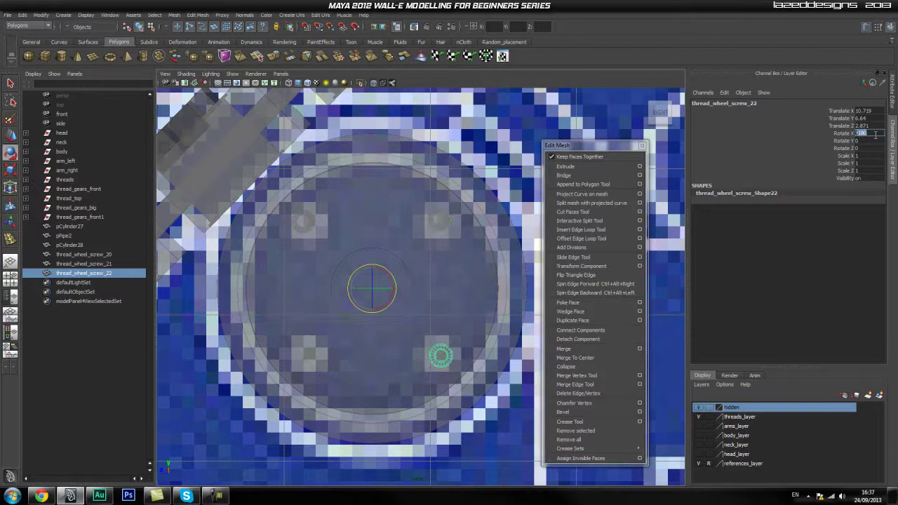
Step: Duplicate the upper-left screw and rotate the copy about X to the lower-left bolt position
{"action": "left_click", "coordinate": [302, 218]}
{"action": "key", "text": "ctrl+d"}
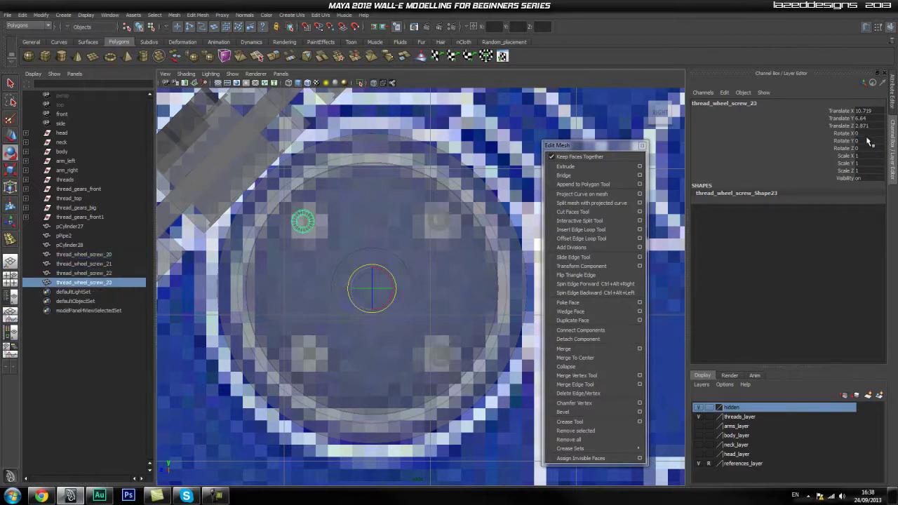
{"action": "key", "text": "Return"}
{"action": "left_click", "coordinate": [405, 250]}
Step: Return to the perspective view and turn off X-Ray shading
{"action": "key", "text": "space"}
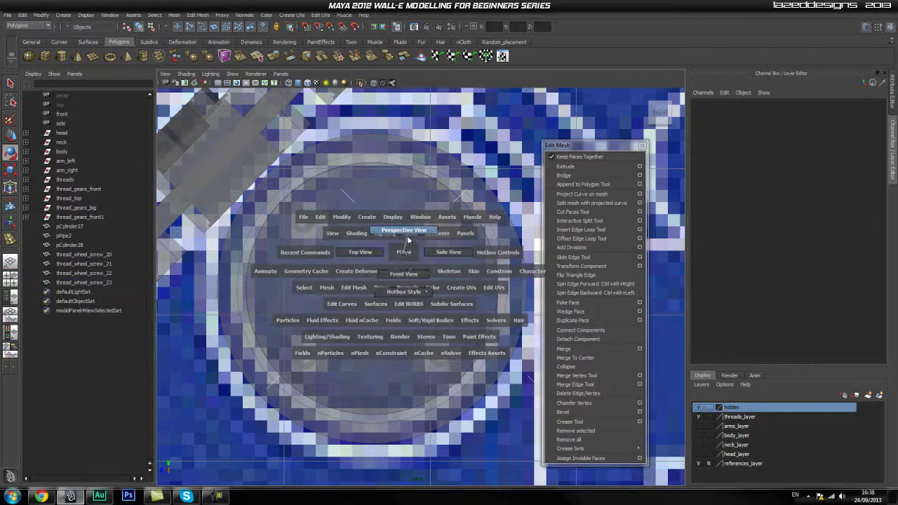
{"action": "left_click_drag", "start_coordinate": [408, 240], "coordinate": [408, 235]}
{"action": "mouse_move", "coordinate": [377, 323]}
{"action": "left_mouse_down", "text": "alt"}
{"action": "mouse_move", "coordinate": [323, 218]}
{"action": "mouse_move", "coordinate": [374, 168]}
{"action": "left_mouse_up", "text": "alt"}
{"action": "left_click", "coordinate": [374, 84]}
{"action": "left_click_drag", "start_coordinate": [368, 101], "coordinate": [345, 260], "text": "alt"}
{"action": "right_click_drag", "start_coordinate": [344, 261], "coordinate": [367, 237], "text": "alt"}
{"action": "middle_click_drag", "start_coordinate": [367, 236], "coordinate": [361, 275], "text": "alt"}
Step: Group the four small-wheel screws and center the group's pivot
{"action": "left_click_drag", "start_coordinate": [81, 284], "coordinate": [104, 261]}
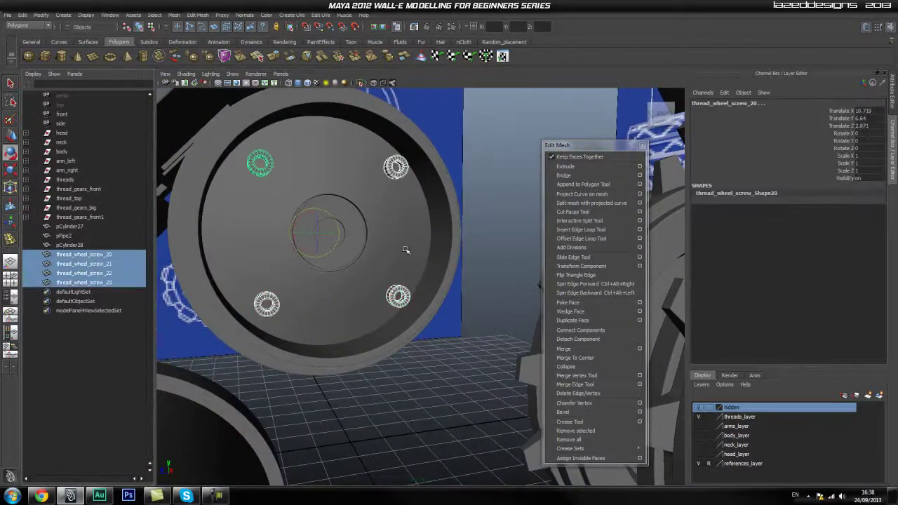
{"action": "key", "text": "ctrl+g"}
{"action": "key", "text": "space"}
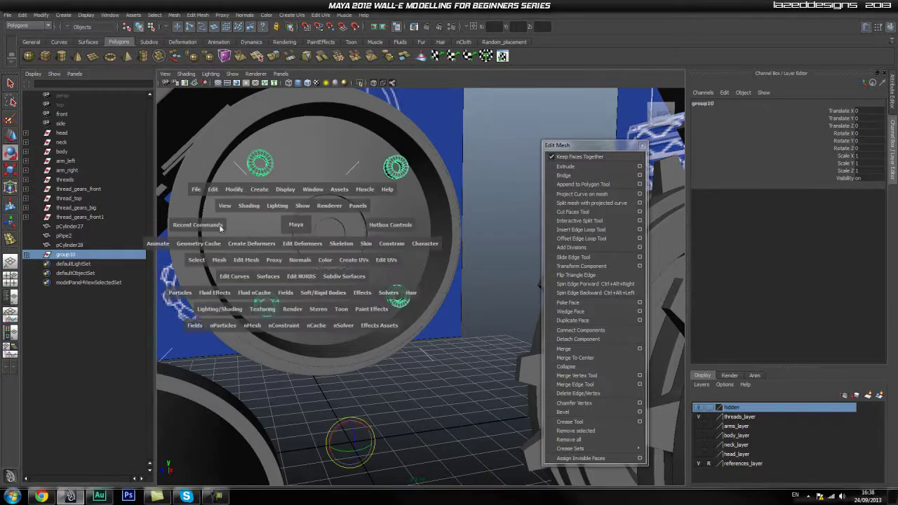
{"action": "left_click", "coordinate": [235, 190]}
{"action": "left_click", "coordinate": [269, 279]}
Step: Scale the screw group uniformly to 0.818 and move it to -0.212 in X against the disc
{"action": "left_click_drag", "start_coordinate": [300, 295], "coordinate": [307, 297], "text": "alt"}
{"action": "middle_click_drag", "start_coordinate": [296, 222], "coordinate": [314, 266], "text": "alt"}
{"action": "right_click_drag", "start_coordinate": [276, 285], "coordinate": [310, 272], "text": "alt"}
{"action": "left_click_drag", "start_coordinate": [311, 261], "coordinate": [313, 288], "text": "alt"}
{"action": "key", "text": "r"}
{"action": "key", "text": "w"}
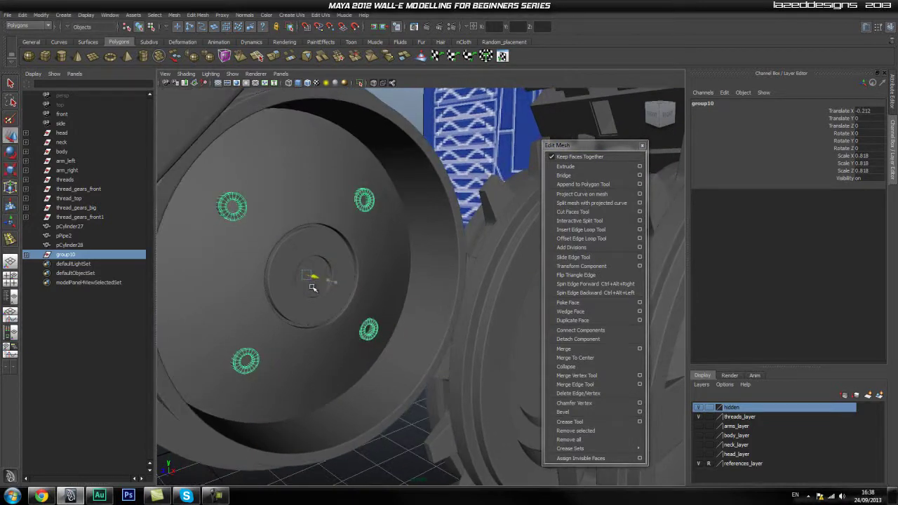
{"action": "left_click", "coordinate": [448, 422]}
{"action": "left_click_drag", "start_coordinate": [446, 415], "coordinate": [360, 326], "text": "alt"}
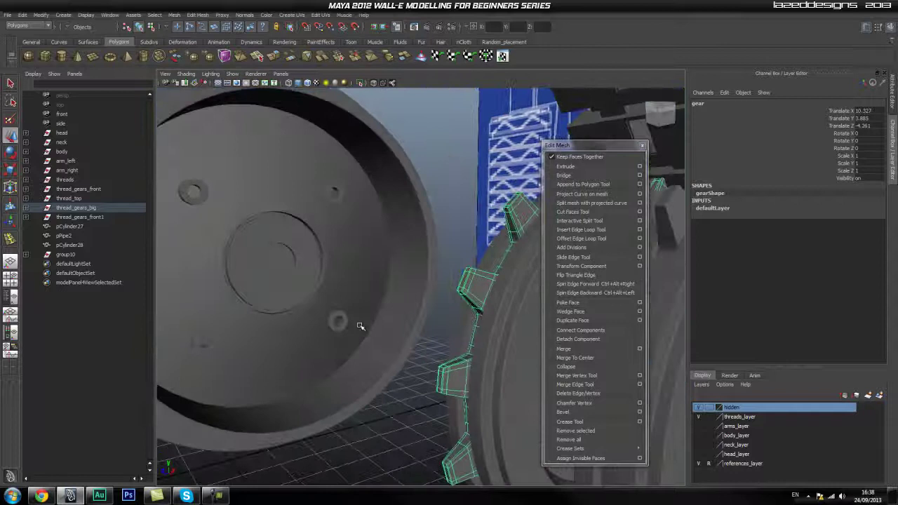
Step: Examine which loose parts belong to the small upper wheel and how the screw group sits on the cap disc
{"action": "left_click", "coordinate": [86, 257]}
{"action": "left_click", "coordinate": [75, 246]}
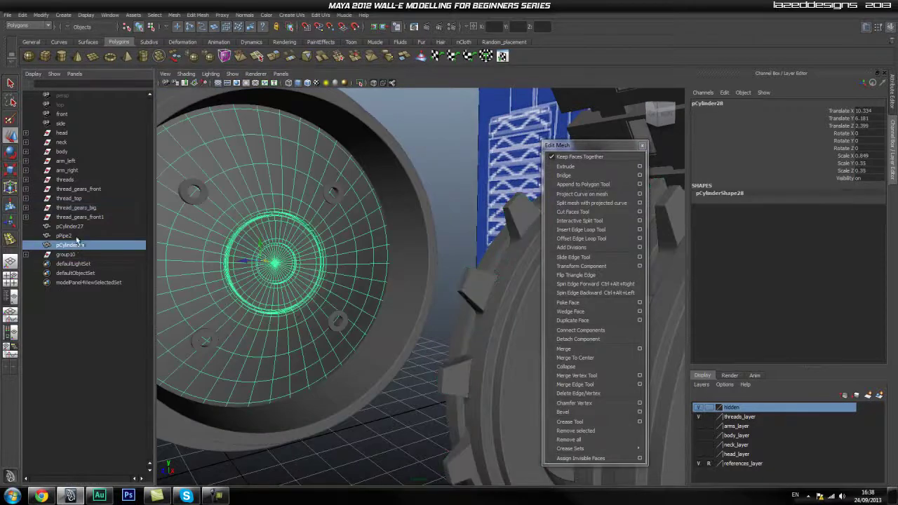
{"action": "left_click", "coordinate": [76, 236]}
{"action": "left_click", "coordinate": [79, 228]}
{"action": "left_click_drag", "start_coordinate": [379, 280], "coordinate": [331, 287], "text": "alt"}
{"action": "right_click_drag", "start_coordinate": [330, 287], "coordinate": [376, 299], "text": "alt"}
{"action": "left_click_drag", "start_coordinate": [377, 299], "coordinate": [349, 304], "text": "alt"}
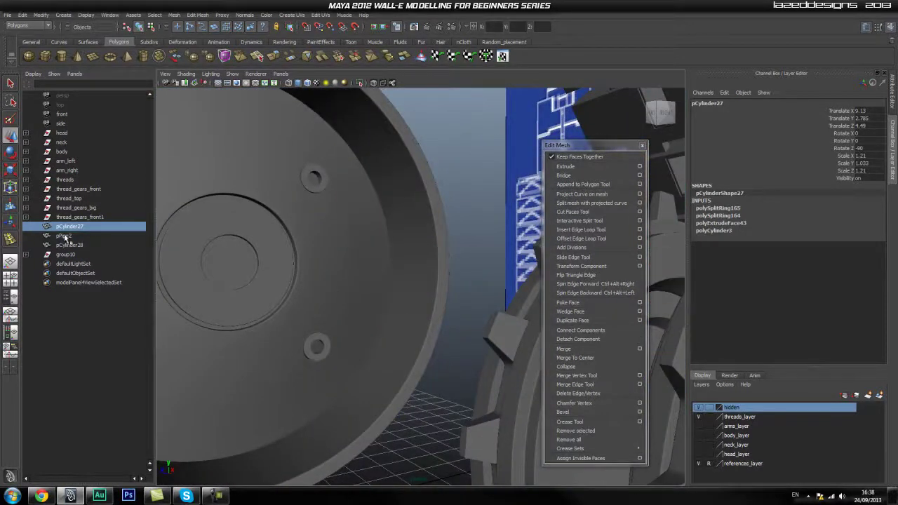
{"action": "left_click", "coordinate": [75, 257], "text": "shift"}
{"action": "left_click_drag", "start_coordinate": [444, 274], "coordinate": [365, 269], "text": "alt"}
{"action": "left_click_drag", "start_coordinate": [474, 102], "coordinate": [356, 267], "text": "alt"}
{"action": "left_click", "coordinate": [73, 256]}
{"action": "right_click_drag", "start_coordinate": [328, 292], "coordinate": [140, 299], "text": "alt"}
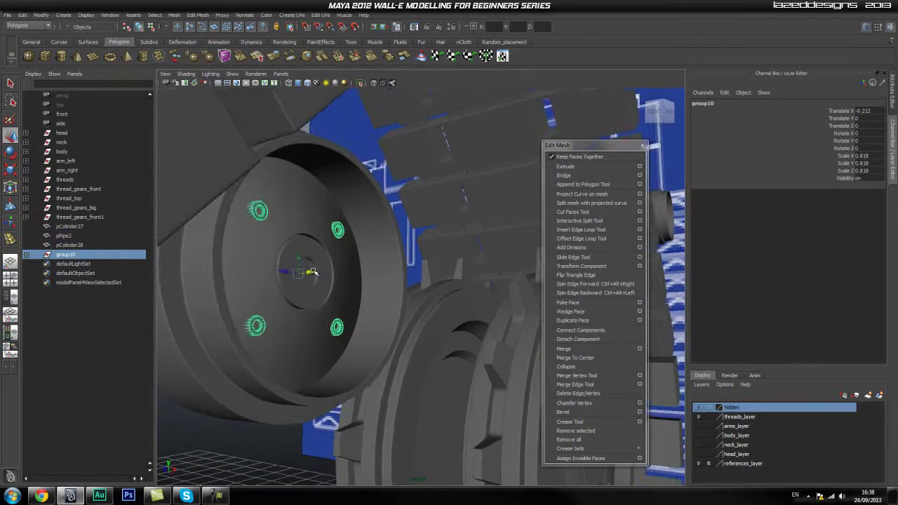
Step: Group the small upper wheel's pPipe2, pCylinder28 and screw group10 together
{"action": "left_click", "coordinate": [64, 180]}
{"action": "left_click_drag", "start_coordinate": [284, 197], "coordinate": [342, 263], "text": "alt"}
{"action": "left_click", "coordinate": [86, 236]}
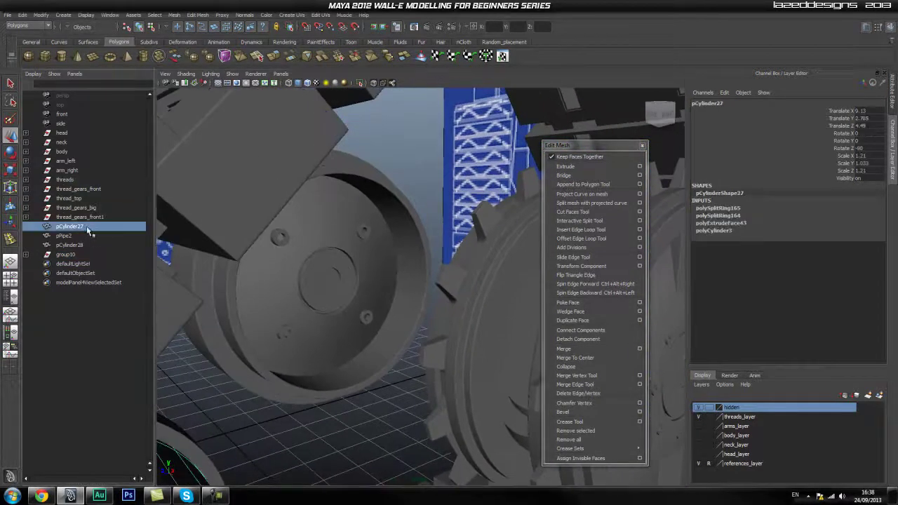
{"action": "left_click", "coordinate": [75, 255], "text": "shift"}
{"action": "left_click_drag", "start_coordinate": [439, 271], "coordinate": [361, 284], "text": "alt"}
{"action": "key", "text": "ctrl+g"}
Step: Rename the small upper wheel's group as thread_gear_top_left
{"action": "double_click", "coordinate": [66, 238]}
{"action": "right_click_drag", "start_coordinate": [407, 276], "coordinate": [285, 280], "text": "alt"}
{"action": "left_click_drag", "start_coordinate": [306, 274], "coordinate": [367, 223], "text": "alt"}
{"action": "double_click", "coordinate": [65, 236]}
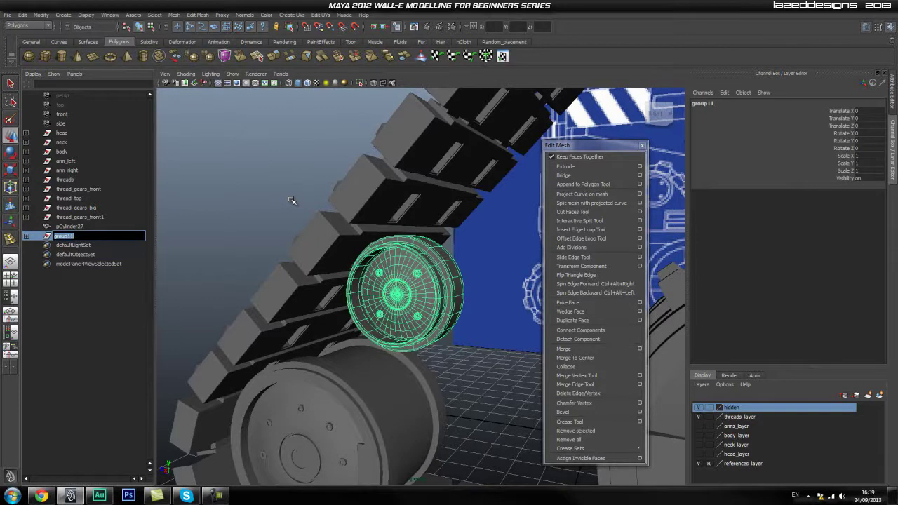
{"action": "middle_click_drag", "start_coordinate": [402, 282], "coordinate": [348, 255], "text": "alt"}
{"action": "right_click_drag", "start_coordinate": [349, 255], "coordinate": [280, 259], "text": "alt"}
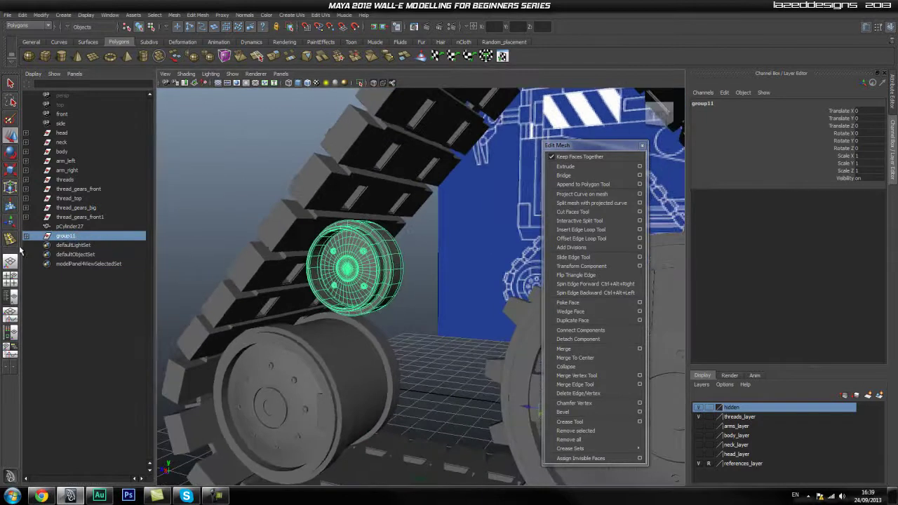
{"action": "double_click", "coordinate": [67, 237]}
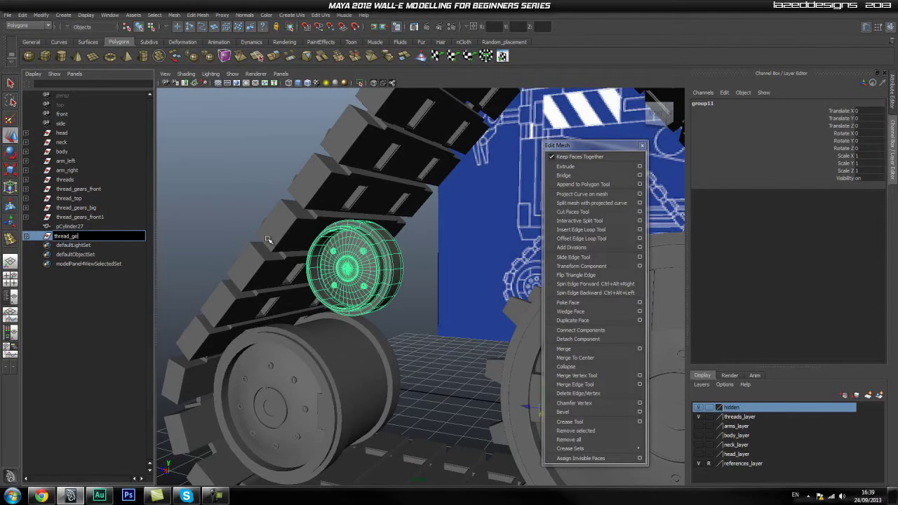
{"action": "key", "text": "Return"}
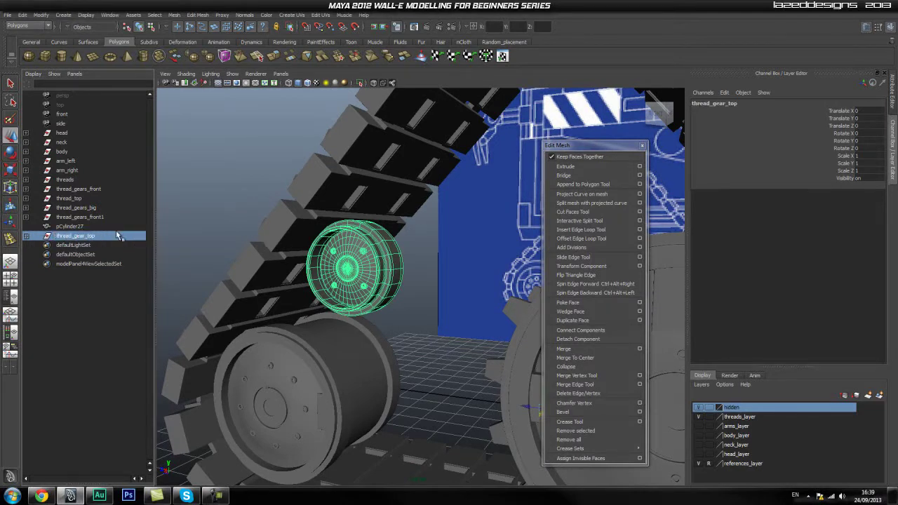
{"action": "double_click", "coordinate": [94, 237]}
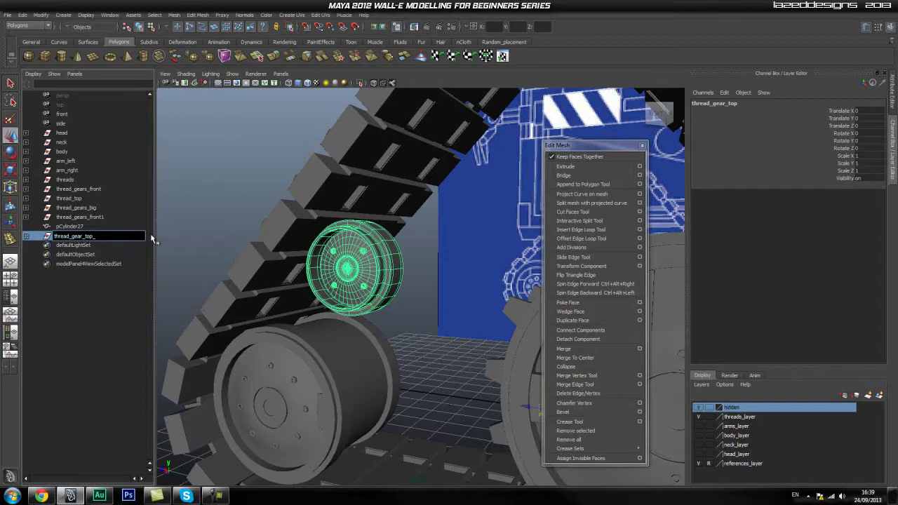
{"action": "type", "text": "_left"}
{"action": "key", "text": "Return"}
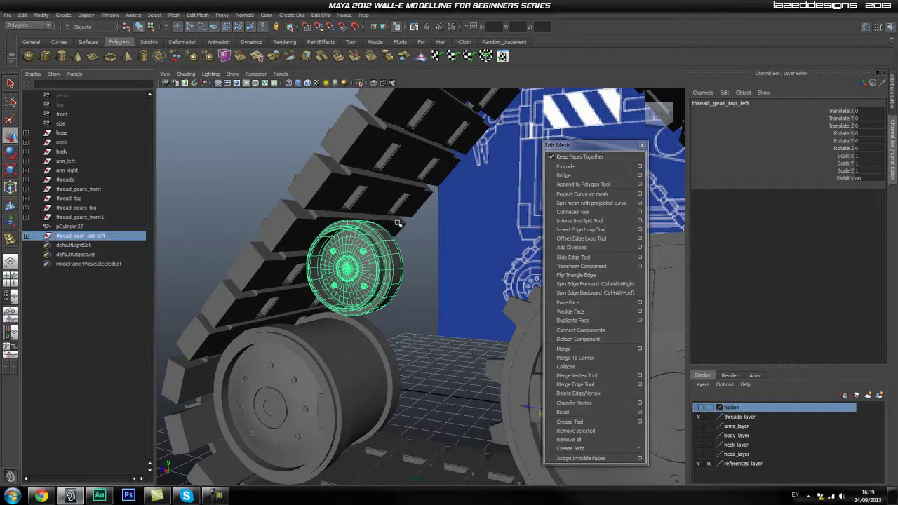
{"action": "left_click_drag", "start_coordinate": [366, 227], "coordinate": [364, 233], "text": "alt"}
{"action": "right_click_drag", "start_coordinate": [380, 217], "coordinate": [455, 259], "text": "alt"}
{"action": "middle_click_drag", "start_coordinate": [455, 259], "coordinate": [409, 305], "text": "alt"}
{"action": "left_click_drag", "start_coordinate": [409, 304], "coordinate": [280, 312], "text": "alt"}
{"action": "key", "text": "ctrl+d"}
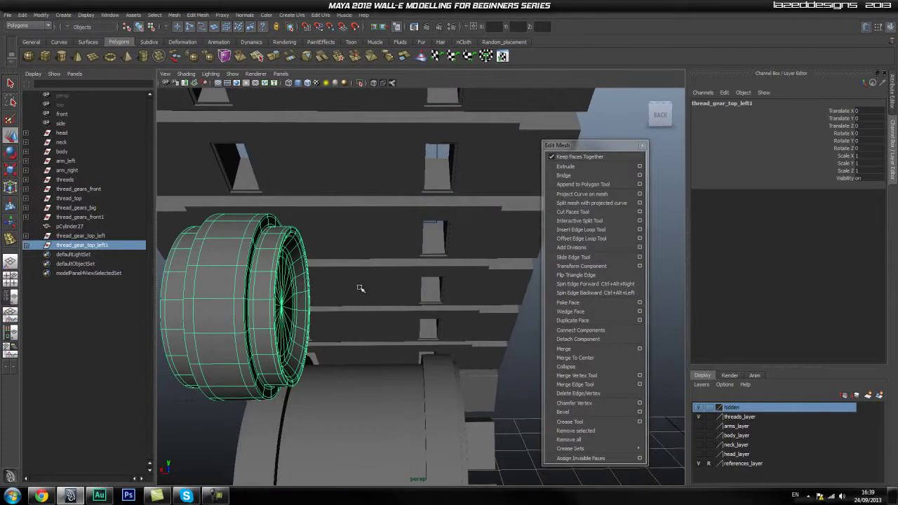
{"action": "left_click_drag", "start_coordinate": [278, 318], "coordinate": [347, 274], "text": "alt"}
{"action": "right_click_drag", "start_coordinate": [354, 269], "coordinate": [391, 259]}
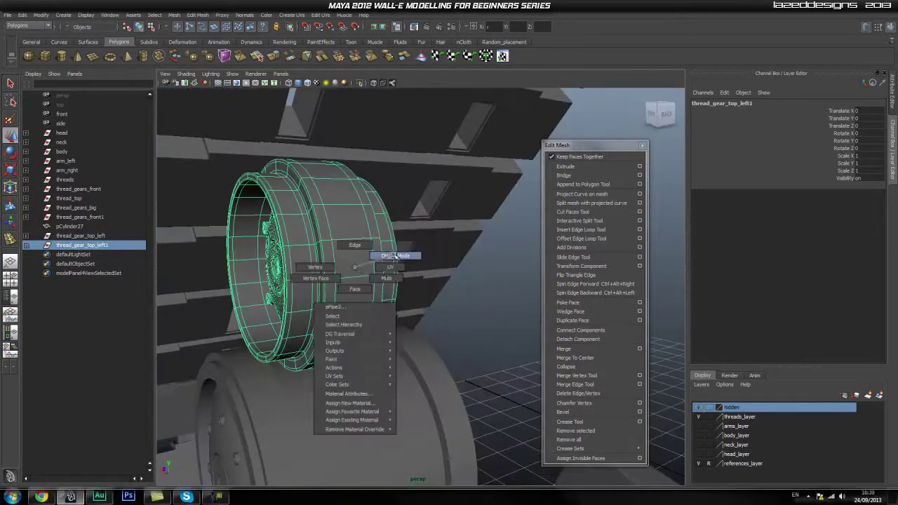
{"action": "left_click", "coordinate": [335, 253]}
{"action": "left_click", "coordinate": [79, 228]}
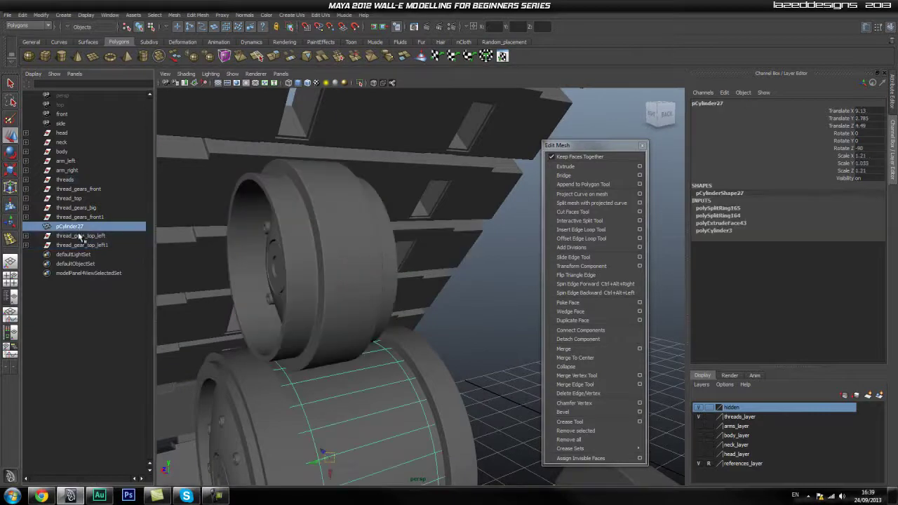
{"action": "left_click", "coordinate": [88, 237]}
{"action": "left_click", "coordinate": [90, 245]}
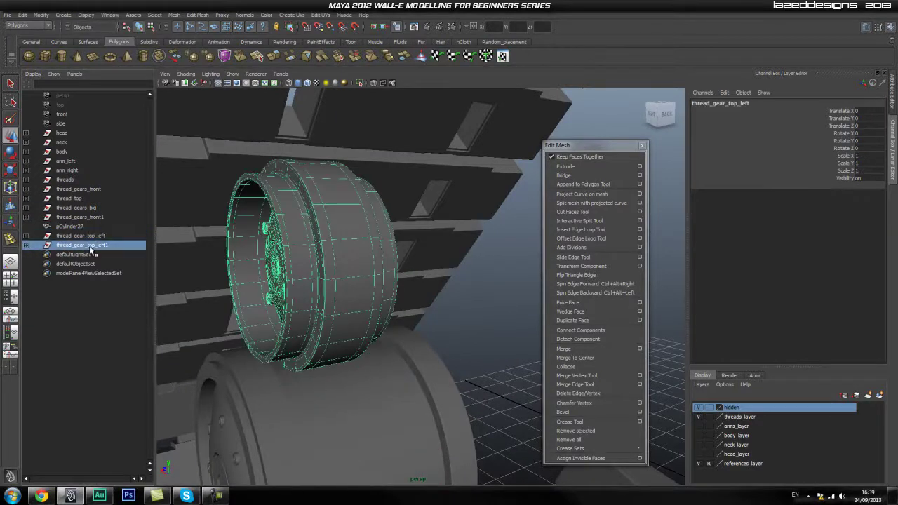
{"action": "key", "text": "Delete"}
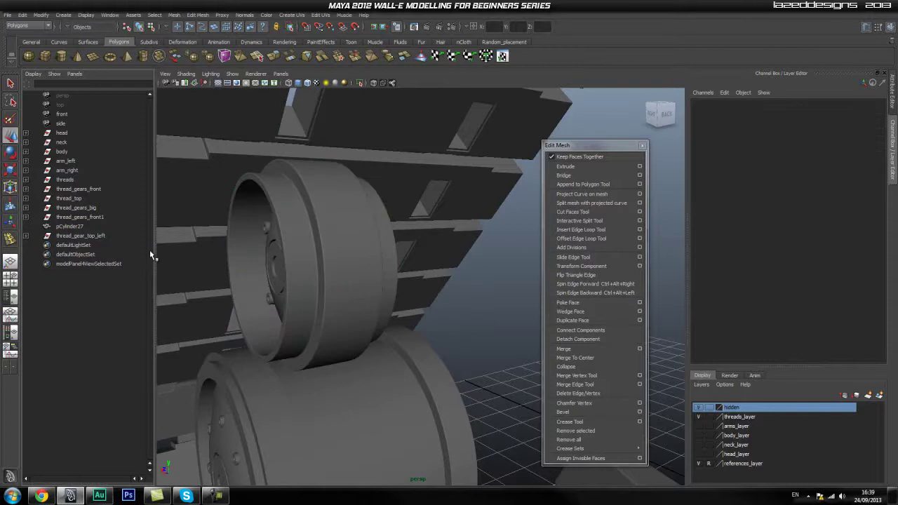
Step: Center the pivot of the thread_gear_top_left group
{"action": "left_click", "coordinate": [114, 239]}
{"action": "key", "text": "space"}
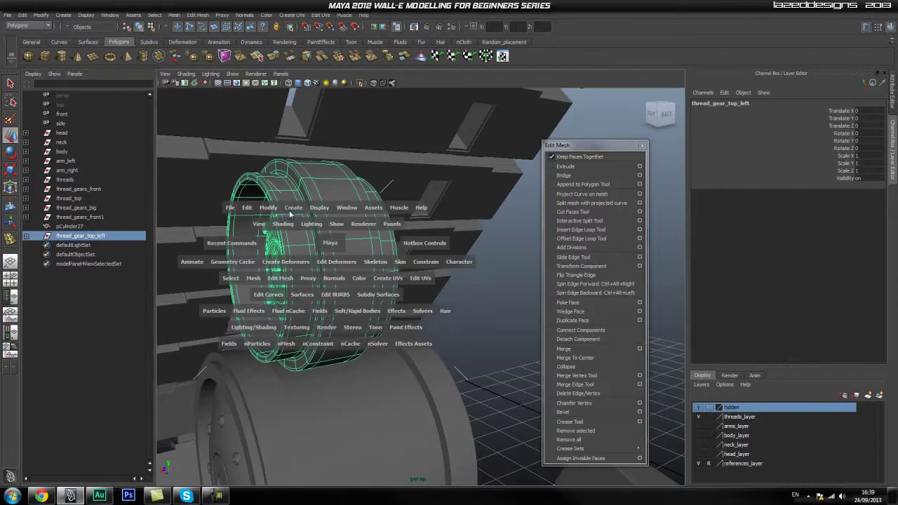
{"action": "left_click_drag", "start_coordinate": [268, 208], "coordinate": [283, 303]}
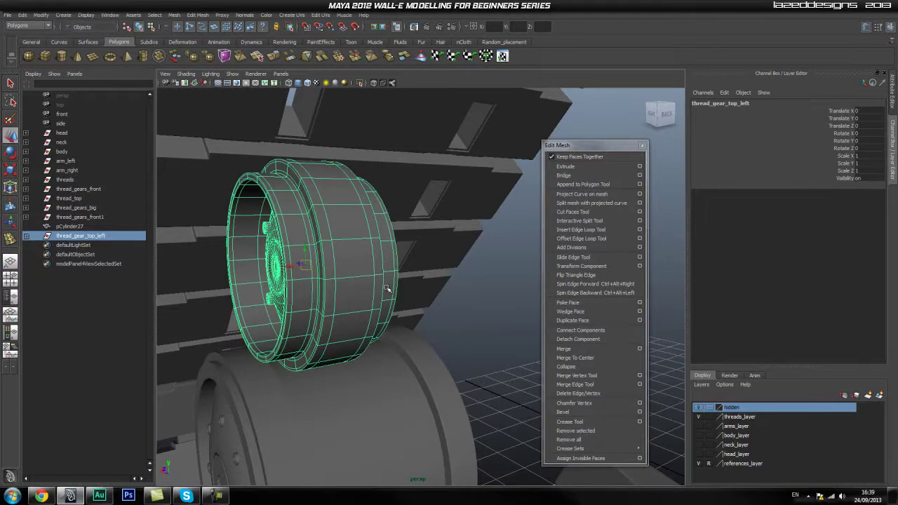
Step: Duplicate the thread_gear_top_left group and mirror the copy with a Scale X of -1
{"action": "key", "text": "ctrl+d"}
{"action": "key", "text": "r"}
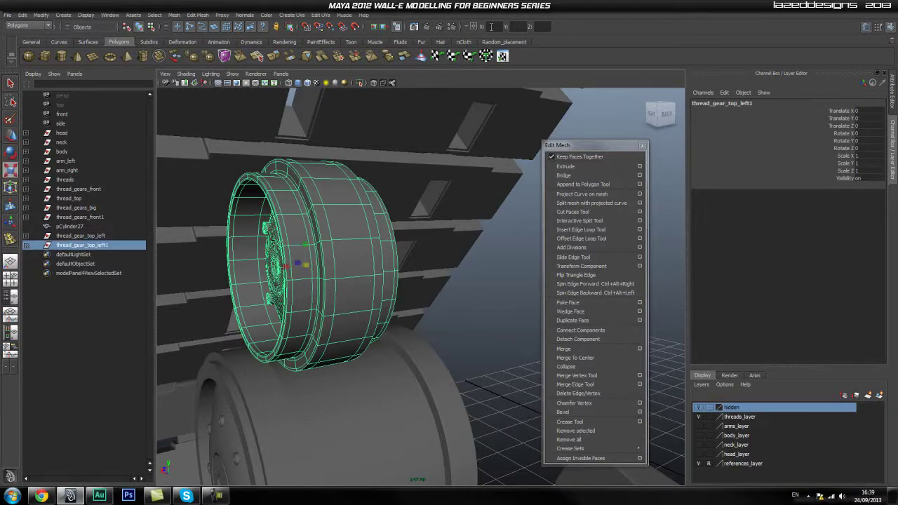
{"action": "key", "text": "Return"}
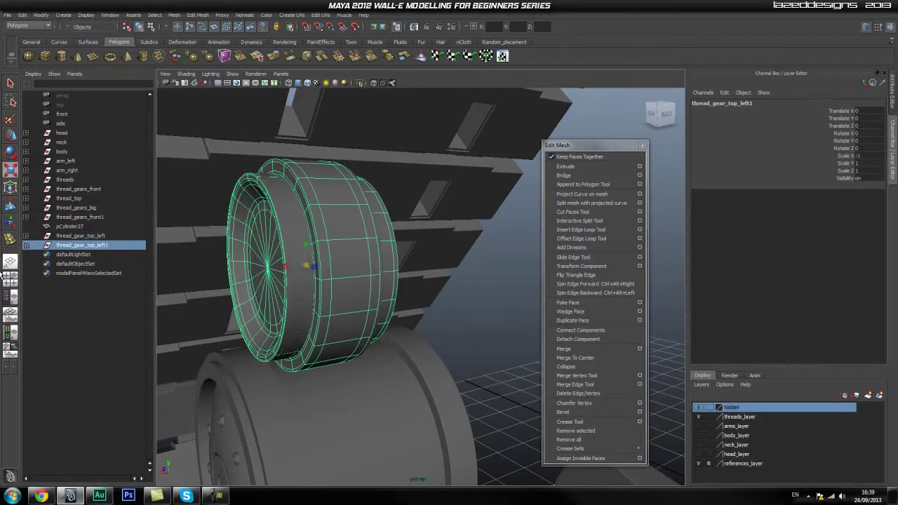
{"action": "left_click", "coordinate": [74, 239]}
{"action": "left_click", "coordinate": [76, 254]}
{"action": "left_click", "coordinate": [79, 246]}
Step: Move the mirrored wheel copy to -2.179 in X, leaving a gap beside the original small upper wheel
{"action": "key", "text": "w"}
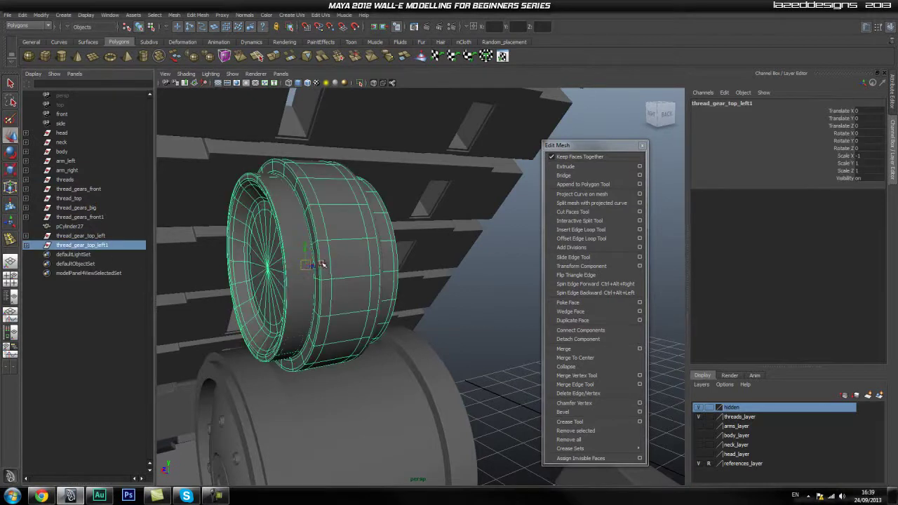
{"action": "left_click_drag", "start_coordinate": [322, 268], "coordinate": [352, 304]}
{"action": "key", "text": "f"}
{"action": "left_click_drag", "start_coordinate": [447, 287], "coordinate": [423, 307], "text": "alt"}
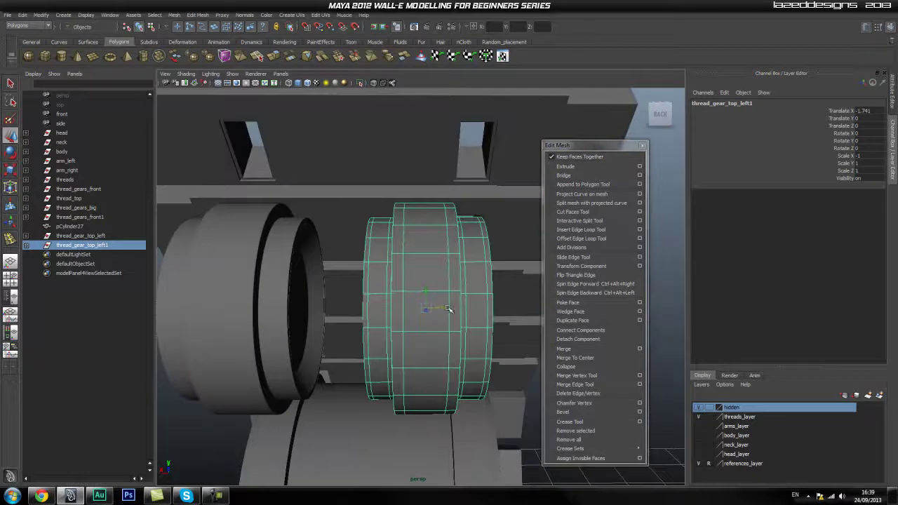
{"action": "middle_click_drag", "start_coordinate": [427, 306], "coordinate": [487, 310], "text": "alt"}
{"action": "left_click_drag", "start_coordinate": [488, 309], "coordinate": [491, 309]}
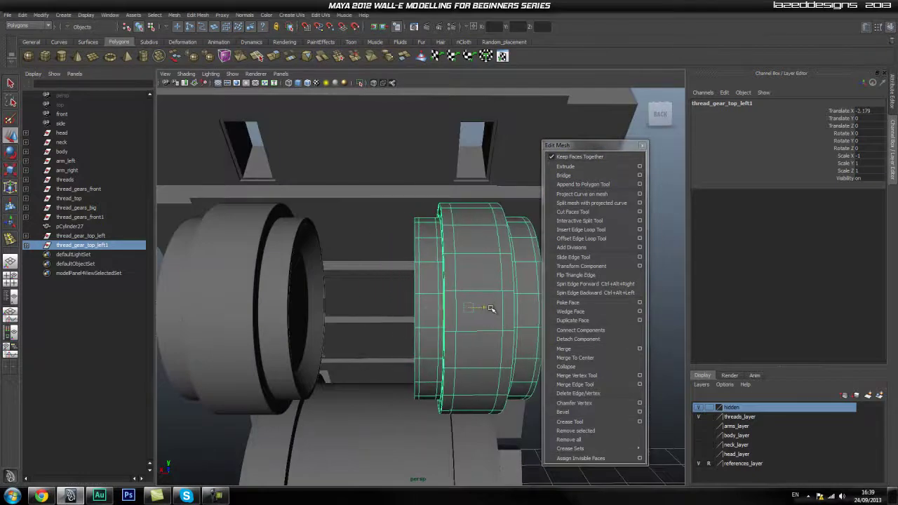
Step: Examine the inner faces of the two small upper wheels and the gap between them
{"action": "left_click", "coordinate": [375, 301]}
{"action": "scroll", "coordinate": [375, 301], "scroll_direction": "down", "scroll_amount": 2}
{"action": "left_click_drag", "start_coordinate": [375, 301], "coordinate": [341, 327], "text": "alt"}
{"action": "scroll", "coordinate": [314, 320], "scroll_direction": "down", "scroll_amount": 3}
{"action": "scroll", "coordinate": [341, 327], "scroll_direction": "up", "scroll_amount": 3}
{"action": "middle_click_drag", "start_coordinate": [341, 327], "coordinate": [363, 295], "text": "alt"}
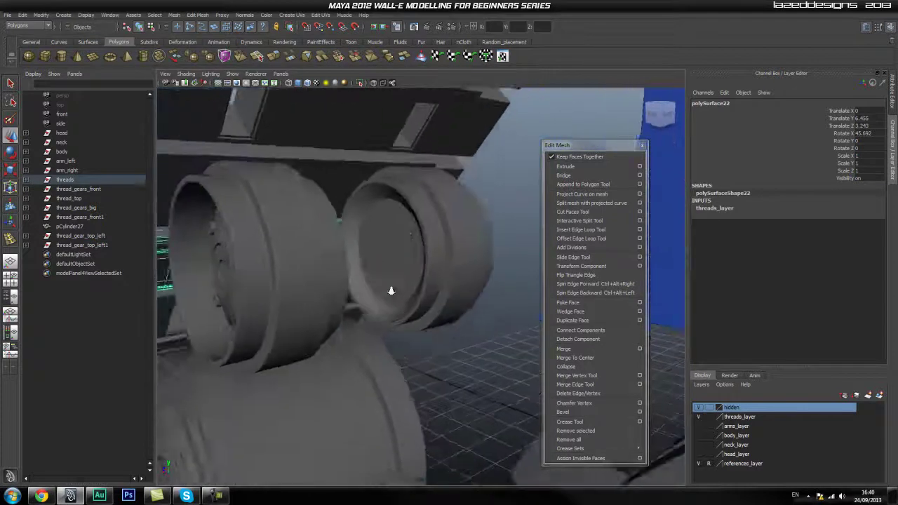
{"action": "scroll", "coordinate": [382, 267], "scroll_direction": "up", "scroll_amount": 3}
{"action": "left_click", "coordinate": [381, 267]}
{"action": "left_click_drag", "start_coordinate": [381, 268], "coordinate": [353, 274], "text": "alt"}
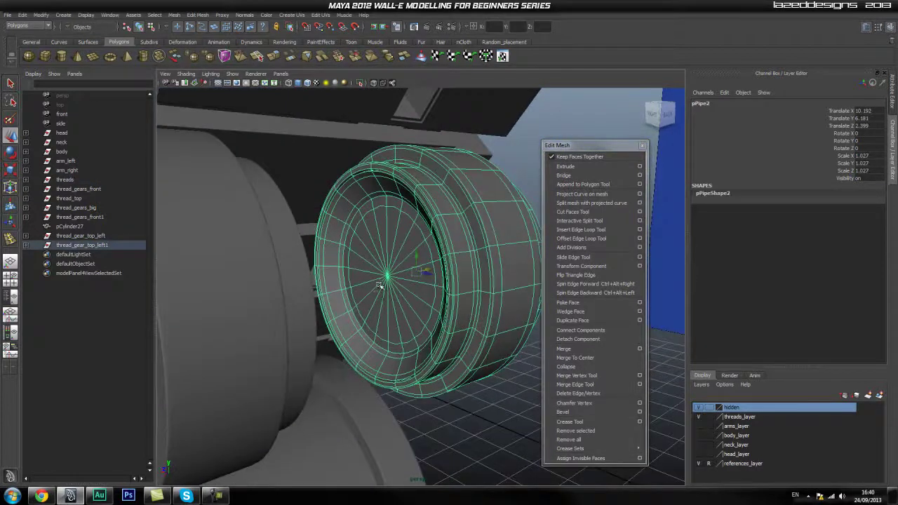
{"action": "left_click", "coordinate": [525, 153]}
{"action": "left_click", "coordinate": [398, 245]}
{"action": "left_click", "coordinate": [522, 157]}
{"action": "left_click_drag", "start_coordinate": [359, 178], "coordinate": [399, 257], "text": "alt"}
{"action": "left_click", "coordinate": [439, 262]}
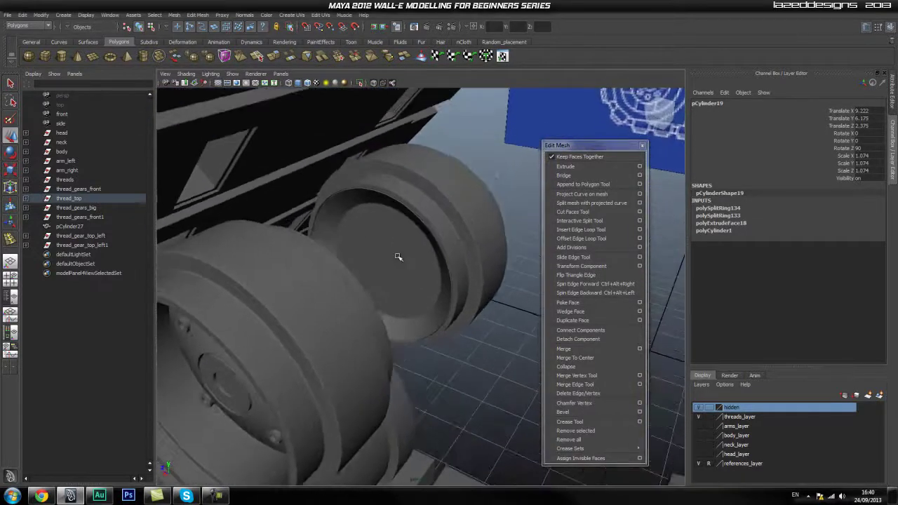
Step: Make the mirrored small wheel's pipe mesh a live surface
{"action": "left_click", "coordinate": [383, 239]}
{"action": "key", "text": "space"}
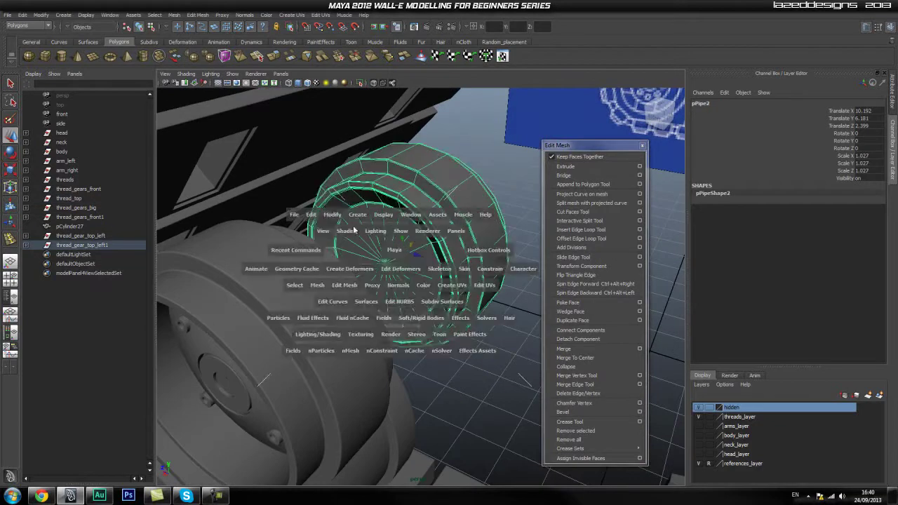
{"action": "left_click", "coordinate": [333, 217]}
{"action": "left_click", "coordinate": [351, 296]}
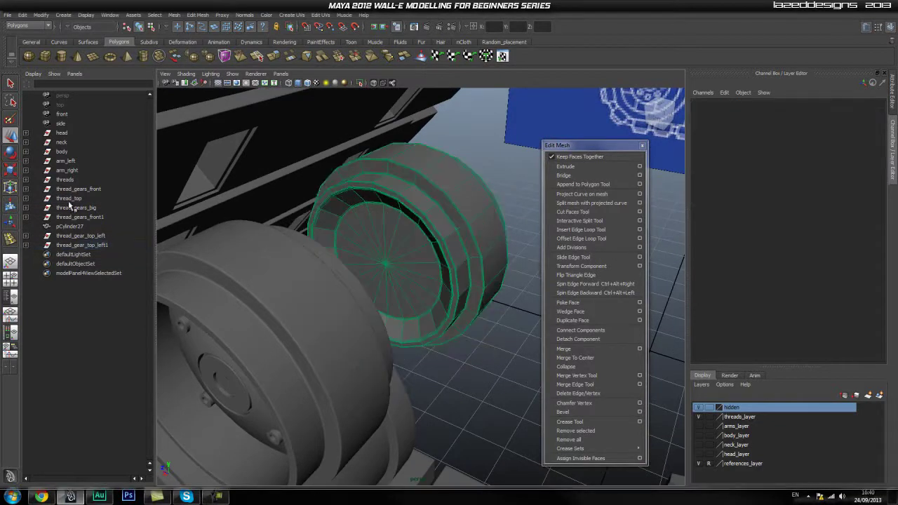
Step: Draw a cylinder of about 0.64 radius and 1.5 height from the center of the live wheel's inner face to the other wheel
{"action": "left_click", "coordinate": [63, 57]}
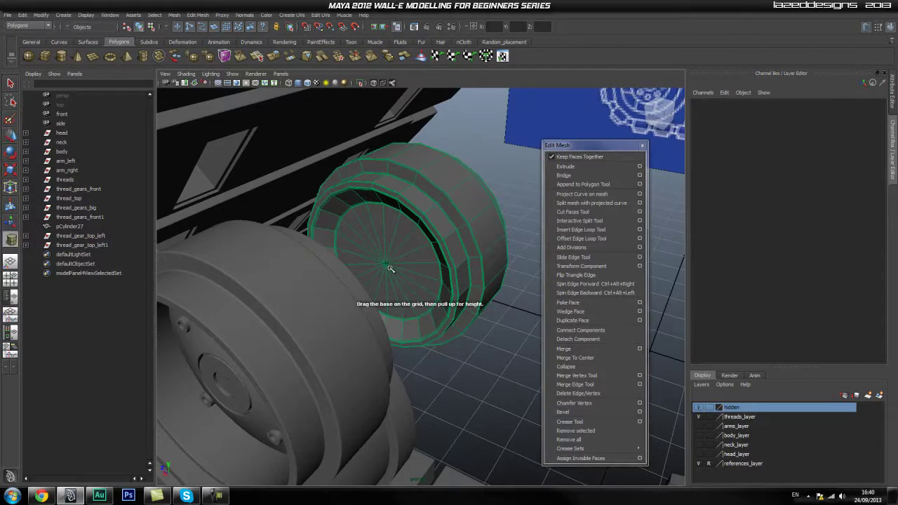
{"action": "left_click_drag", "start_coordinate": [387, 266], "coordinate": [323, 263]}
{"action": "left_click_drag", "start_coordinate": [492, 243], "coordinate": [411, 268]}
{"action": "key", "text": "w"}
{"action": "middle_click_drag", "start_coordinate": [411, 269], "coordinate": [301, 185], "text": "alt"}
{"action": "left_click_drag", "start_coordinate": [301, 184], "coordinate": [381, 233], "text": "alt"}
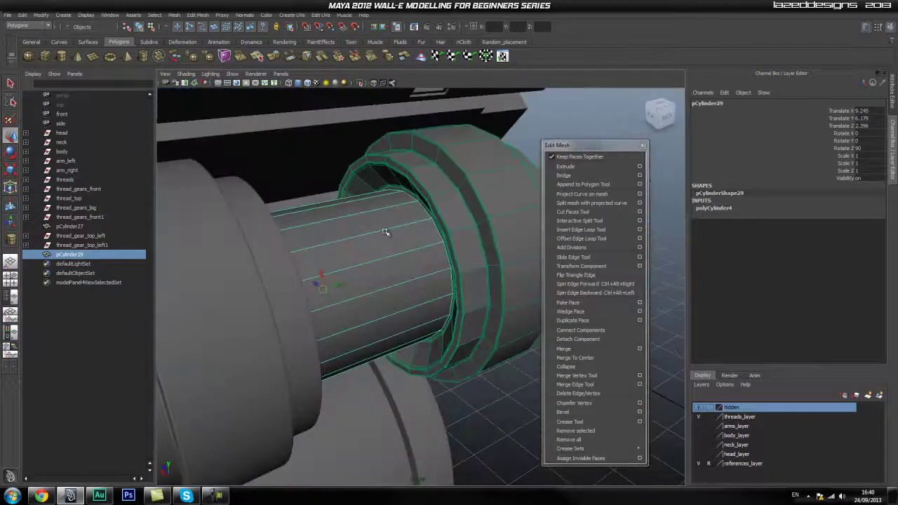
Step: Turn off the live surface on the mirrored small wheel
{"action": "key", "text": "space"}
{"action": "left_click", "coordinate": [442, 167]}
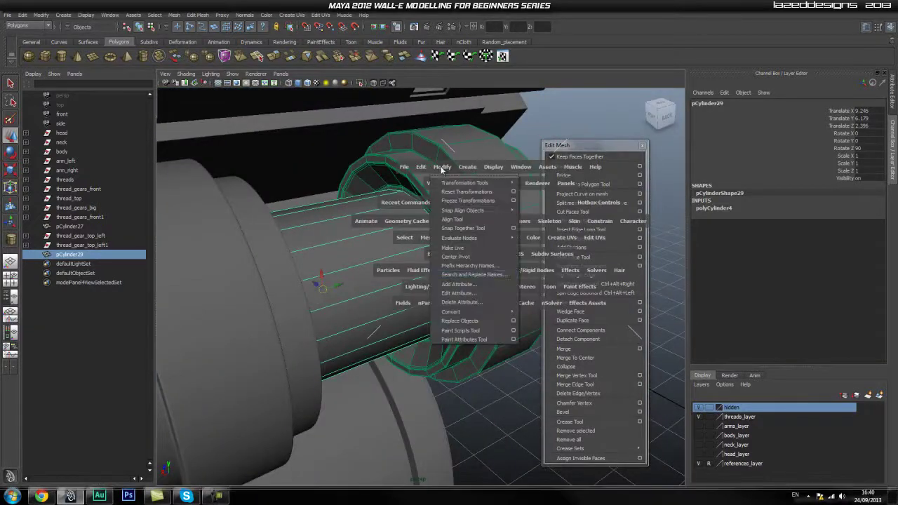
{"action": "left_click", "coordinate": [452, 247]}
{"action": "key", "text": "space"}
{"action": "left_click", "coordinate": [303, 188]}
{"action": "left_click", "coordinate": [327, 273]}
Step: Set the connecting cylinder's Subdivisions Axis to 30 and shift it to 9.241 in X between the wheels
{"action": "left_click", "coordinate": [360, 261]}
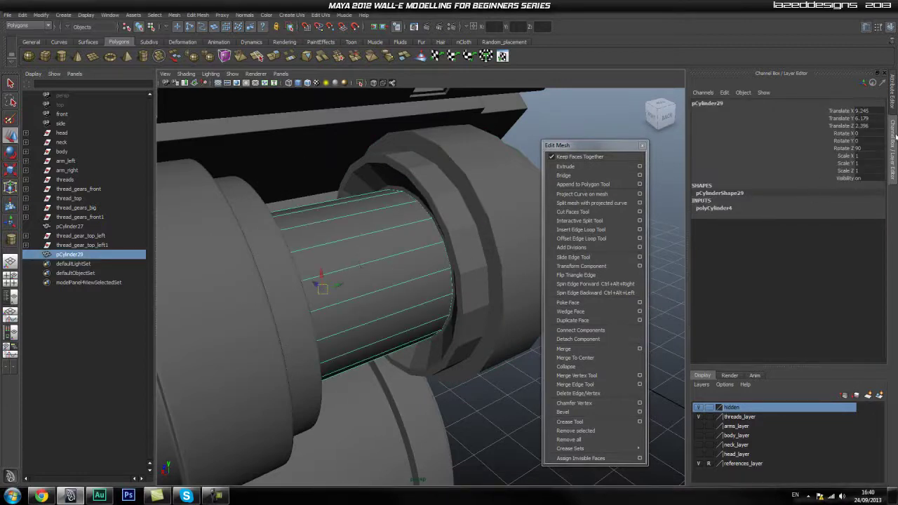
{"action": "left_click", "coordinate": [742, 211]}
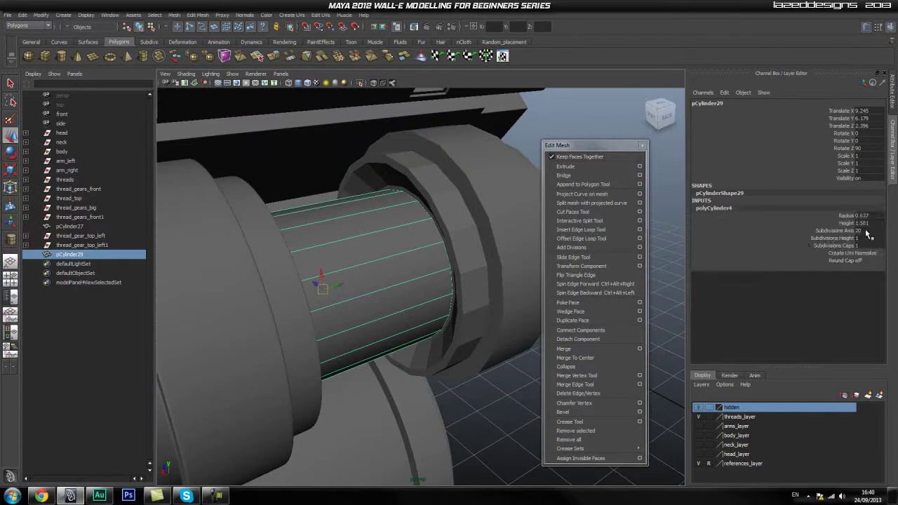
{"action": "key", "text": "Return"}
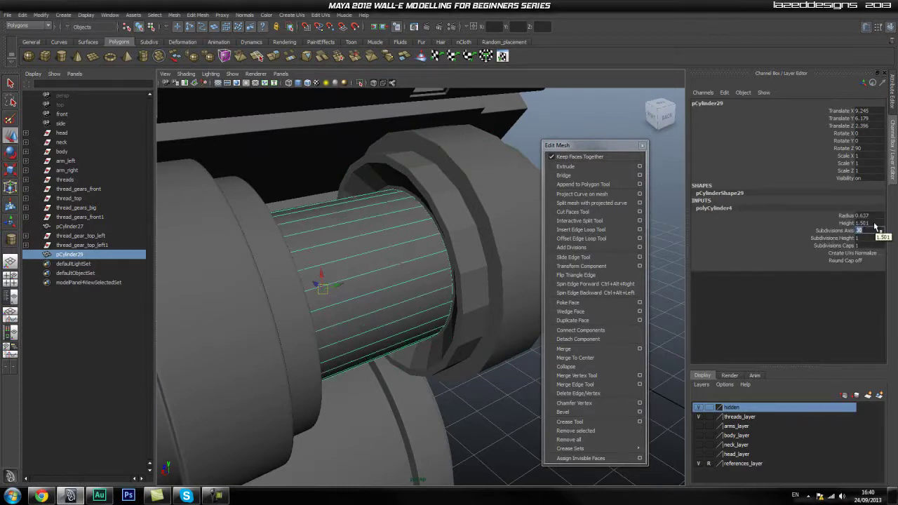
{"action": "right_click_drag", "start_coordinate": [387, 254], "coordinate": [414, 243]}
{"action": "left_click_drag", "start_coordinate": [377, 269], "coordinate": [466, 303], "text": "alt"}
{"action": "left_click", "coordinate": [489, 269]}
{"action": "left_click", "coordinate": [408, 286]}
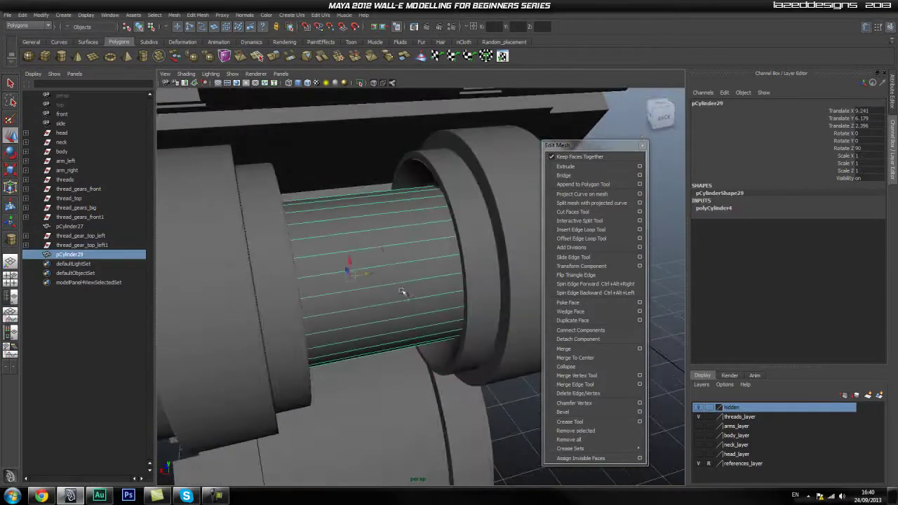
Step: Isolate the connecting cylinder and extrude its end-cap faces with a small inward offset
{"action": "left_click", "coordinate": [360, 84]}
{"action": "left_click_drag", "start_coordinate": [270, 284], "coordinate": [439, 292], "text": "alt"}
{"action": "key", "text": "space"}
{"action": "right_click_drag", "start_coordinate": [367, 281], "coordinate": [368, 302]}
{"action": "double_click", "coordinate": [407, 270]}
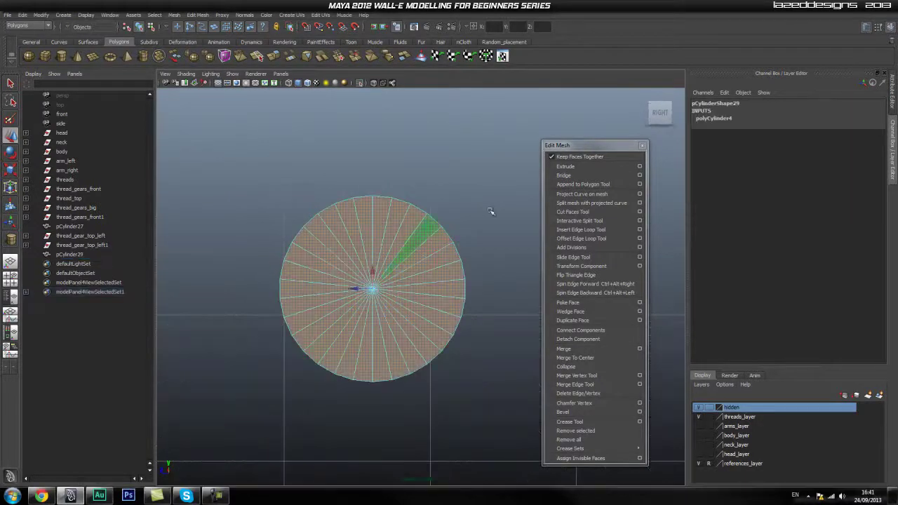
{"action": "left_click", "coordinate": [568, 167]}
{"action": "scroll", "coordinate": [855, 321], "scroll_direction": "down", "scroll_amount": 3}
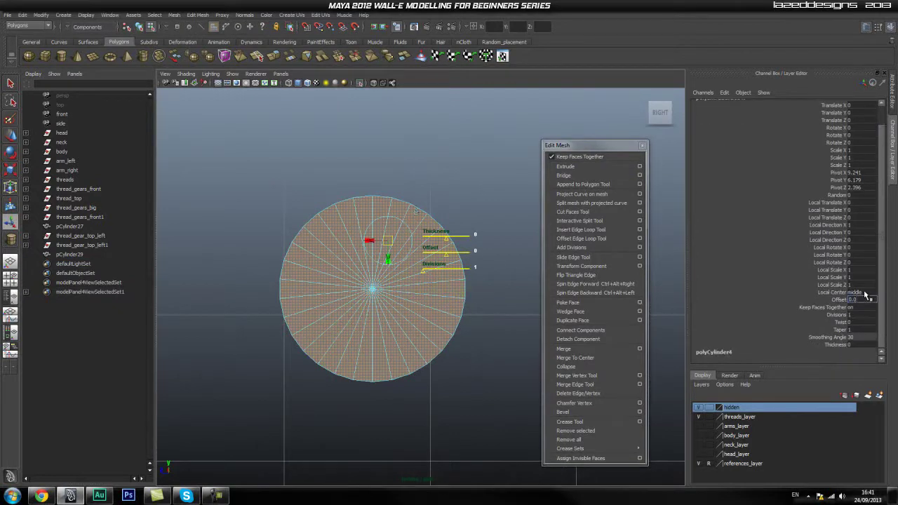
{"action": "left_click", "coordinate": [504, 323]}
{"action": "key", "text": "space"}
{"action": "left_click_drag", "start_coordinate": [393, 297], "coordinate": [393, 276]}
{"action": "left_click_drag", "start_coordinate": [436, 305], "coordinate": [404, 308], "text": "alt"}
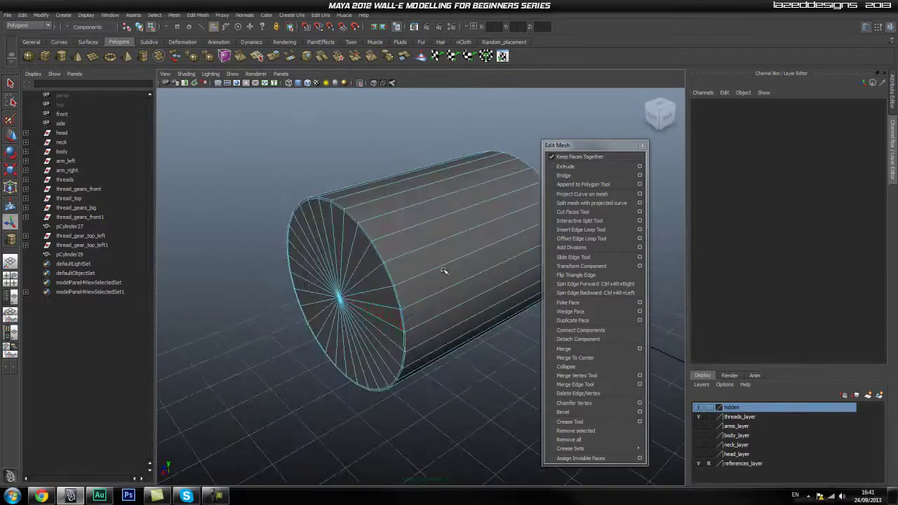
Step: Insert an edge loop close to each end rim of the connecting cylinder and return to object mode
{"action": "scroll", "coordinate": [443, 272], "scroll_direction": "up", "scroll_amount": 2}
{"action": "middle_click_drag", "start_coordinate": [447, 269], "coordinate": [432, 281], "text": "alt"}
{"action": "left_click", "coordinate": [591, 233]}
{"action": "scroll", "coordinate": [324, 252], "scroll_direction": "up", "scroll_amount": 3}
{"action": "left_click_drag", "start_coordinate": [325, 253], "coordinate": [424, 268], "text": "alt"}
{"action": "left_click", "coordinate": [279, 262]}
{"action": "key", "text": "q"}
{"action": "right_click_drag", "start_coordinate": [367, 252], "coordinate": [405, 242]}
{"action": "left_click", "coordinate": [290, 269]}
{"action": "left_click_drag", "start_coordinate": [289, 270], "coordinate": [203, 279], "text": "alt"}
{"action": "scroll", "coordinate": [202, 279], "scroll_direction": "down", "scroll_amount": 4}
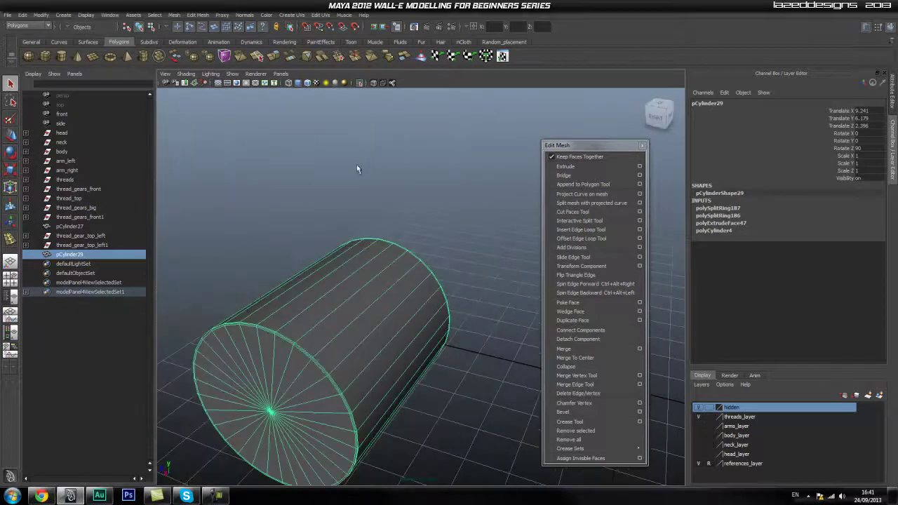
Step: Show all parts again and scale the connecting cylinder between the small wheels up uniformly to 1.08
{"action": "right_click_drag", "start_coordinate": [487, 308], "coordinate": [407, 287], "text": "alt"}
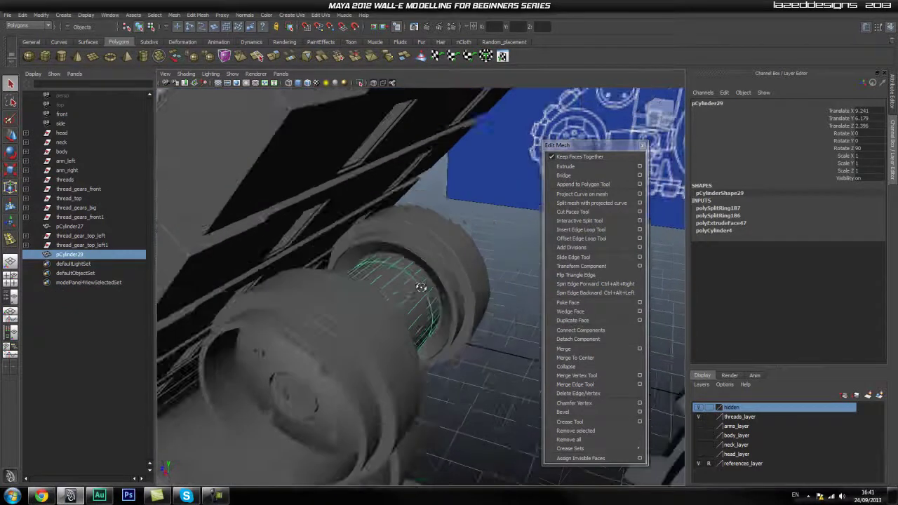
{"action": "left_click_drag", "start_coordinate": [407, 287], "coordinate": [497, 222], "text": "alt"}
{"action": "left_click", "coordinate": [497, 222]}
{"action": "right_click_drag", "start_coordinate": [406, 240], "coordinate": [379, 243], "text": "alt"}
{"action": "left_click_drag", "start_coordinate": [379, 243], "coordinate": [492, 188], "text": "alt"}
{"action": "mouse_move", "coordinate": [451, 271]}
{"action": "left_mouse_down", "text": "alt"}
{"action": "mouse_move", "coordinate": [437, 261]}
{"action": "mouse_move", "coordinate": [485, 277]}
{"action": "mouse_move", "coordinate": [424, 293]}
{"action": "mouse_move", "coordinate": [456, 279]}
{"action": "left_mouse_up", "text": "alt"}
{"action": "left_click", "coordinate": [456, 278]}
{"action": "left_click_drag", "start_coordinate": [403, 287], "coordinate": [469, 289], "text": "alt"}
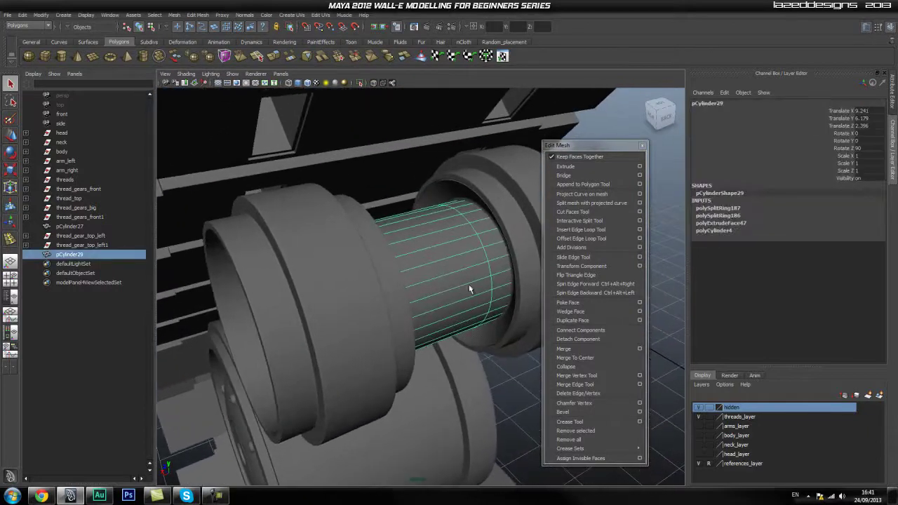
{"action": "key", "text": "r"}
{"action": "mouse_move", "coordinate": [413, 300]}
{"action": "left_mouse_down", "text": "alt"}
{"action": "mouse_move", "coordinate": [436, 296]}
{"action": "mouse_move", "coordinate": [420, 289]}
{"action": "left_mouse_up", "text": "alt"}
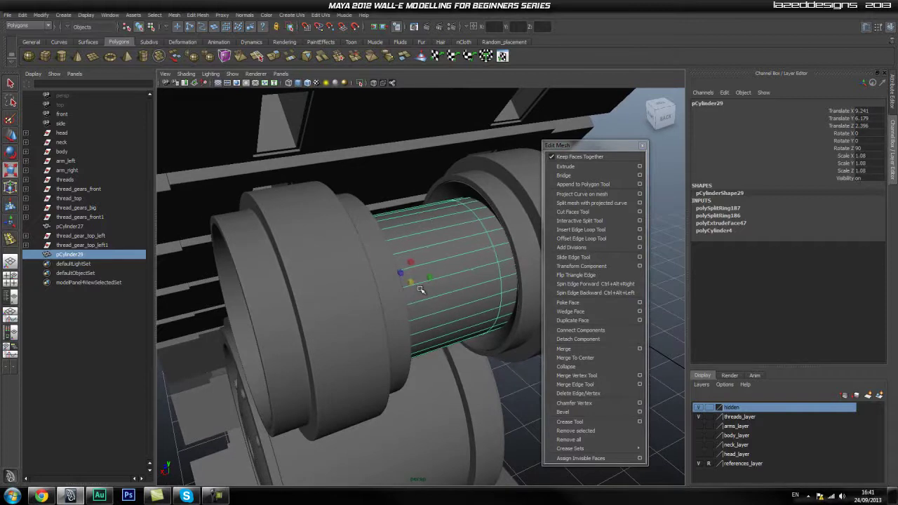
Step: Enlarge the connecting cylinder further to a uniform scale of about 1.22 so it fills the gap between the wheels
{"action": "left_click", "coordinate": [510, 386]}
{"action": "right_click_drag", "start_coordinate": [510, 387], "coordinate": [428, 371], "text": "alt"}
{"action": "left_click_drag", "start_coordinate": [428, 371], "coordinate": [418, 320], "text": "alt"}
{"action": "left_click", "coordinate": [443, 302]}
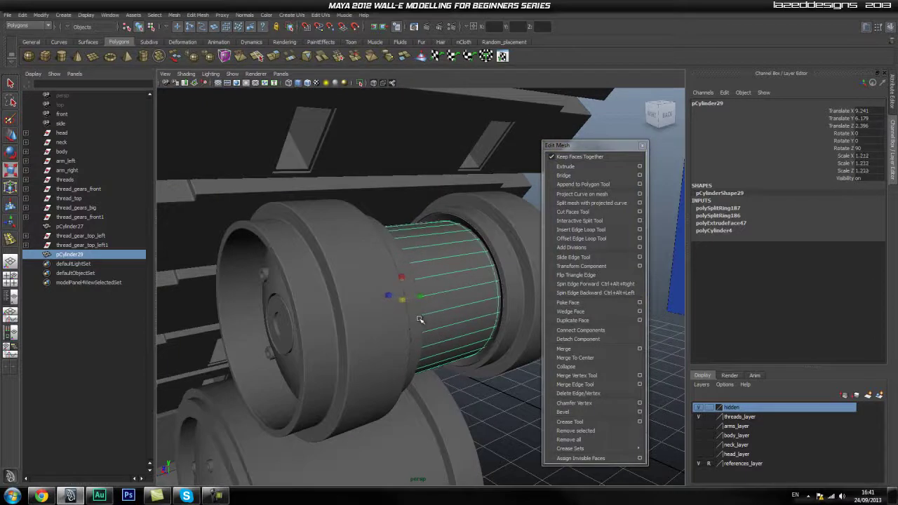
{"action": "left_click", "coordinate": [509, 364]}
{"action": "left_click_drag", "start_coordinate": [508, 366], "coordinate": [372, 319], "text": "alt"}
{"action": "left_click", "coordinate": [510, 418]}
{"action": "left_click", "coordinate": [373, 263]}
{"action": "left_click_drag", "start_coordinate": [441, 290], "coordinate": [391, 317], "text": "alt"}
Step: Duplicate the connecting cylinder as a shorter, thicker sleeve scaled to 1.314, 0.572, 1.314 and shifted to 9.187 in X
{"action": "left_click", "coordinate": [86, 248]}
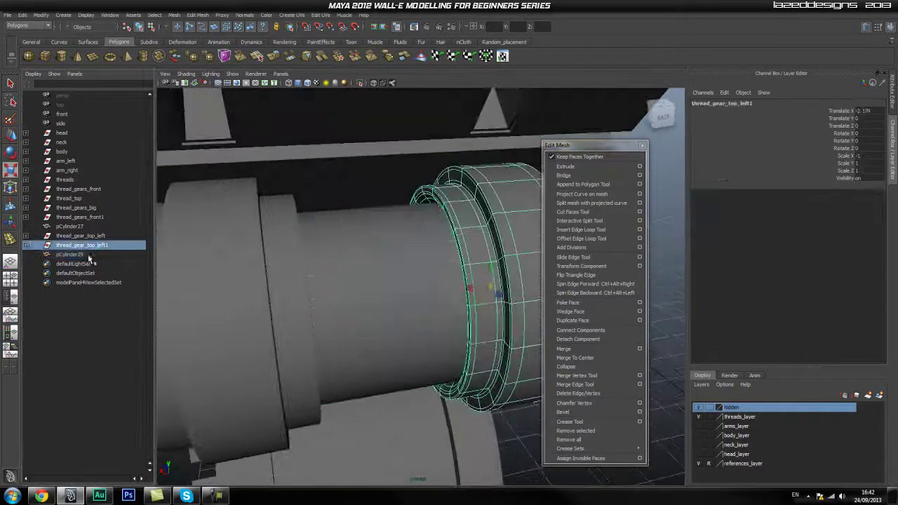
{"action": "left_click", "coordinate": [89, 256]}
{"action": "key", "text": "ctrl+d"}
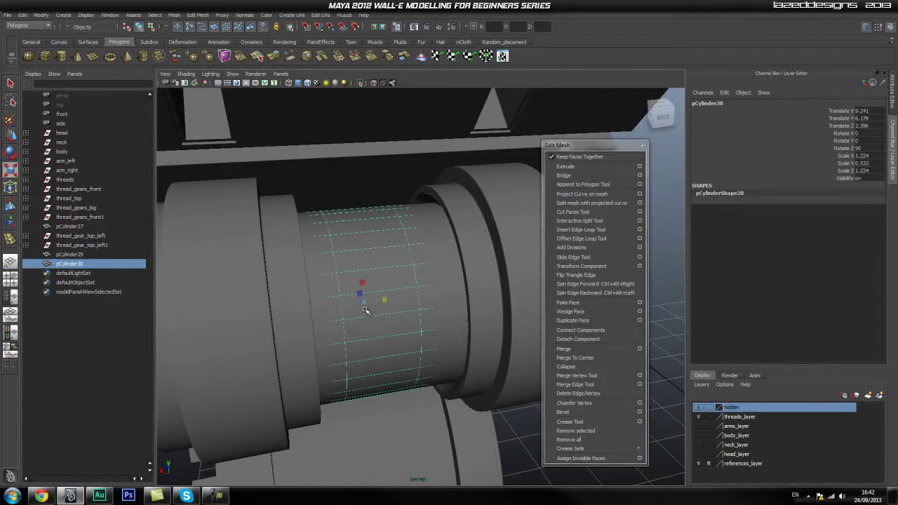
{"action": "left_click_drag", "start_coordinate": [366, 305], "coordinate": [388, 301]}
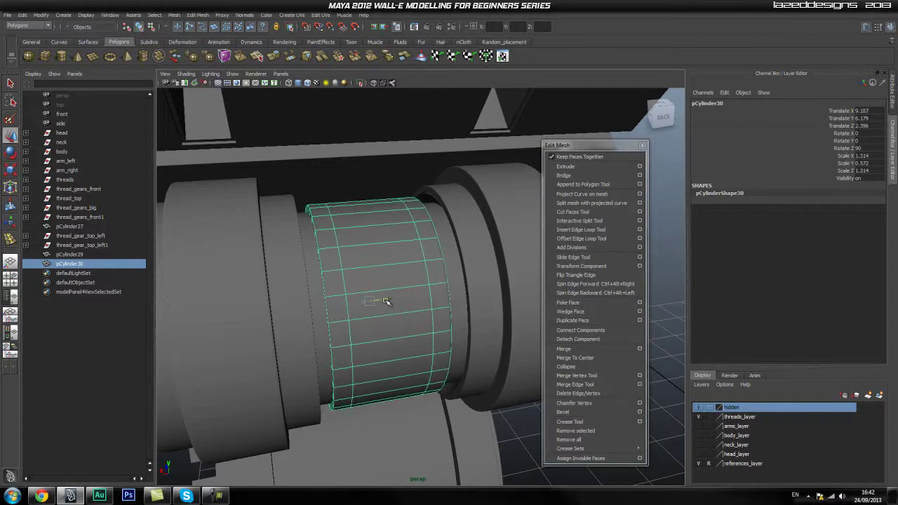
{"action": "left_click_drag", "start_coordinate": [421, 303], "coordinate": [386, 316], "text": "alt"}
{"action": "left_click", "coordinate": [514, 184]}
{"action": "left_click", "coordinate": [379, 274]}
Step: Refine the sleeve's scale to 1.331 in X and Z and 0.5 in Y
{"action": "left_click_drag", "start_coordinate": [419, 285], "coordinate": [443, 339], "text": "alt"}
{"action": "left_click", "coordinate": [477, 386]}
{"action": "left_click_drag", "start_coordinate": [477, 385], "coordinate": [565, 356], "text": "alt"}
{"action": "scroll", "coordinate": [411, 315], "scroll_direction": "up", "scroll_amount": 5}
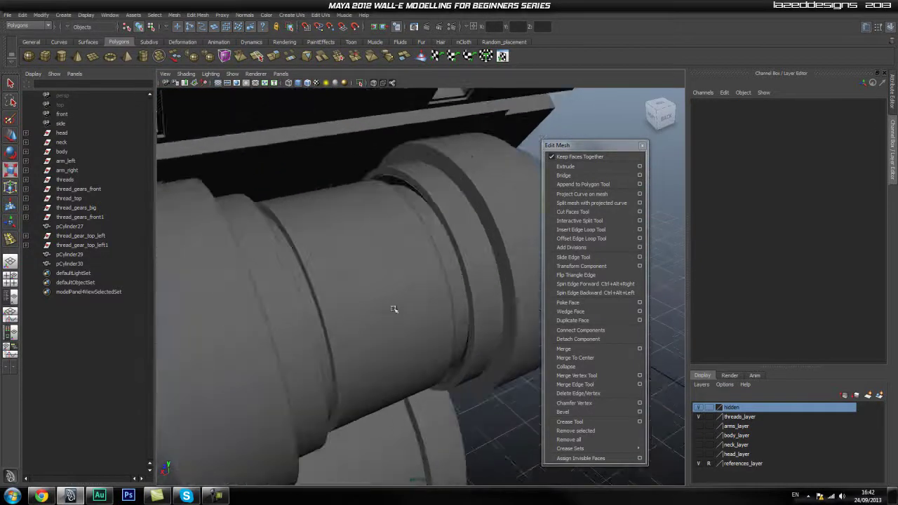
{"action": "left_click", "coordinate": [359, 327]}
{"action": "left_click_drag", "start_coordinate": [367, 299], "coordinate": [358, 297]}
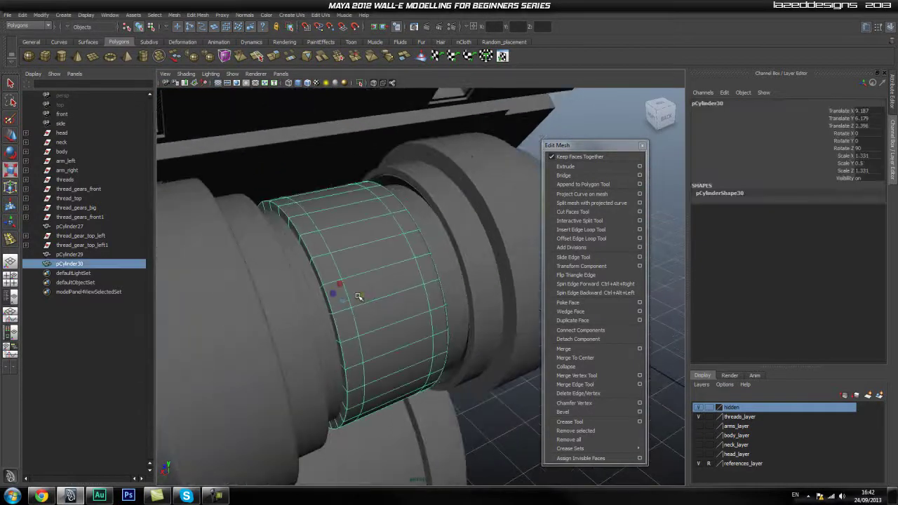
{"action": "left_click", "coordinate": [477, 391]}
{"action": "left_click_drag", "start_coordinate": [477, 391], "coordinate": [302, 329], "text": "alt"}
Step: Group both small upper wheels with the connecting cylinder and sleeve, and center the group's pivot
{"action": "left_click_drag", "start_coordinate": [74, 261], "coordinate": [97, 239]}
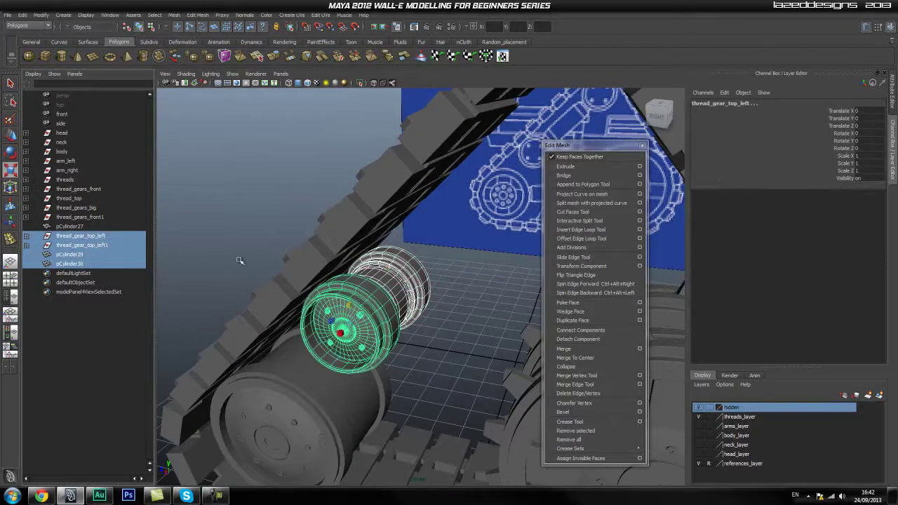
{"action": "key", "text": "ctrl+g"}
{"action": "right_click_drag", "start_coordinate": [416, 306], "coordinate": [388, 306], "text": "alt"}
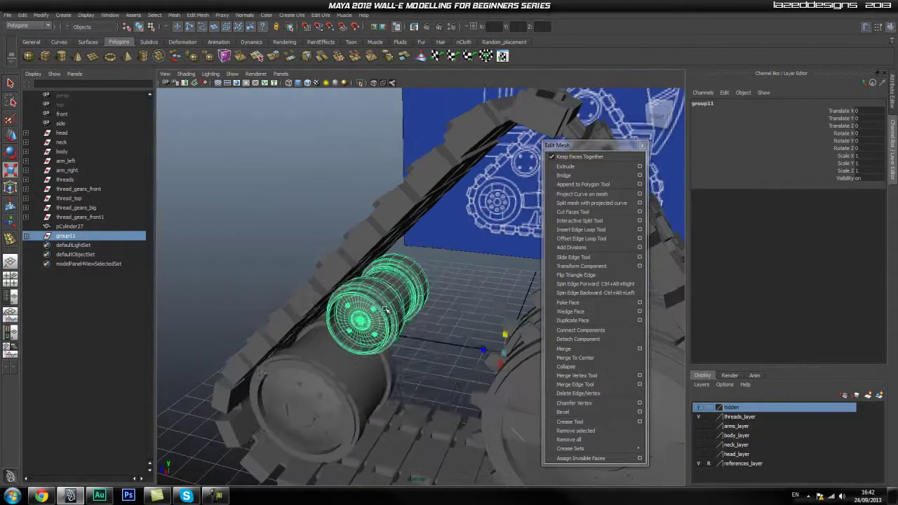
{"action": "key", "text": "space"}
{"action": "left_click", "coordinate": [324, 271]}
{"action": "left_click_drag", "start_coordinate": [328, 307], "coordinate": [360, 359]}
Step: Rename the new upper wheel group as thread_gears_top_1
{"action": "double_click", "coordinate": [78, 236]}
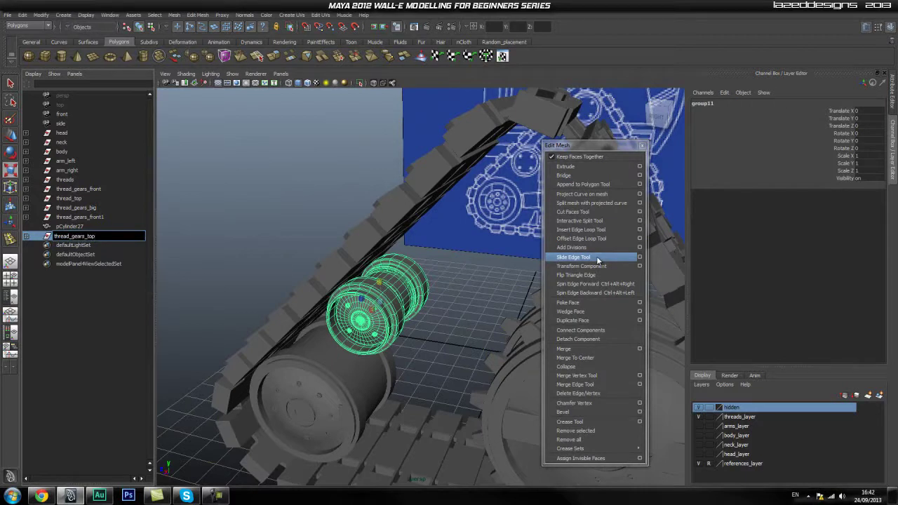
{"action": "type", "text": "thread_gears_top_1"}
{"action": "key", "text": "Return"}
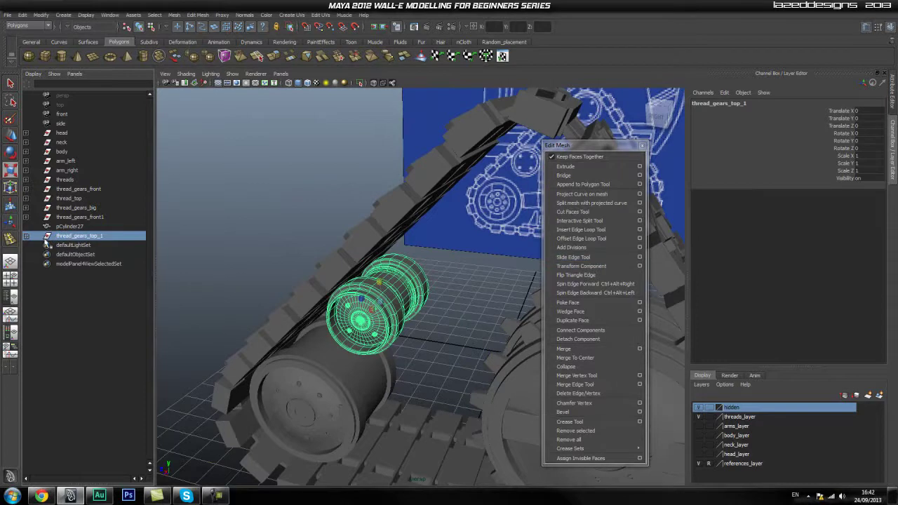
Step: Group thread_gears_front, thread_gears_front1 and pCylinder27 into one front wheel assembly
{"action": "left_click", "coordinate": [103, 229]}
{"action": "left_click_drag", "start_coordinate": [359, 304], "coordinate": [356, 271], "text": "alt"}
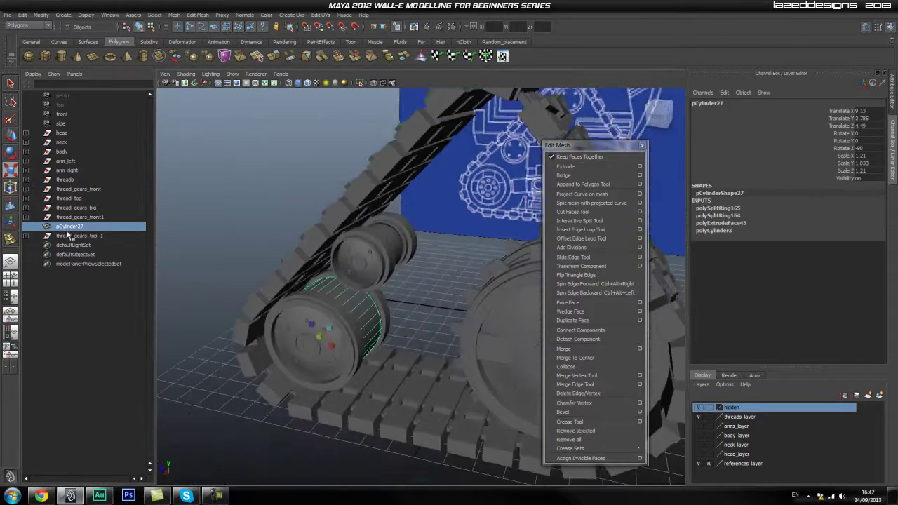
{"action": "left_click", "coordinate": [108, 218]}
{"action": "left_click", "coordinate": [98, 208]}
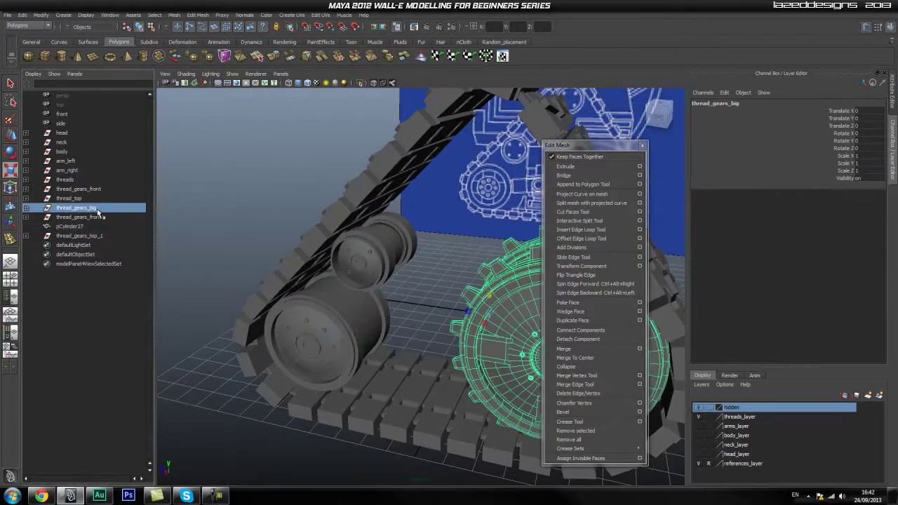
{"action": "left_click", "coordinate": [91, 190]}
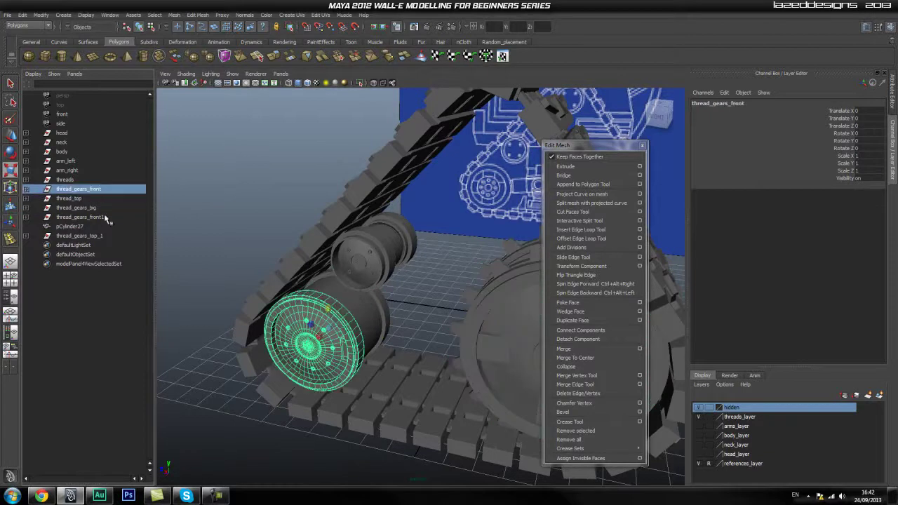
{"action": "left_click", "coordinate": [98, 210], "text": "ctrl"}
{"action": "left_click", "coordinate": [98, 210], "text": "ctrl"}
{"action": "left_click", "coordinate": [97, 218], "text": "ctrl"}
{"action": "left_click", "coordinate": [77, 227], "text": "ctrl"}
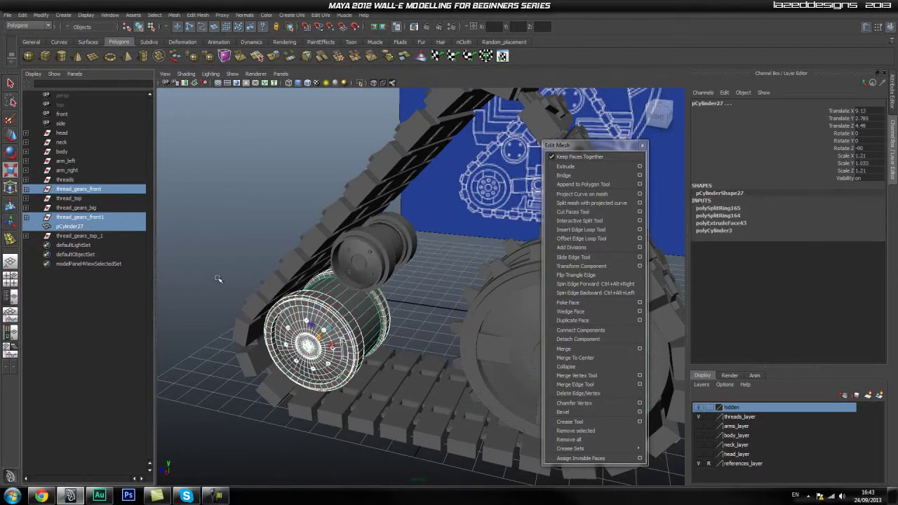
{"action": "key", "text": "ctrl+g"}
Step: Rename the front wheel assembly group as thread_gears_small_front
{"action": "double_click", "coordinate": [71, 219]}
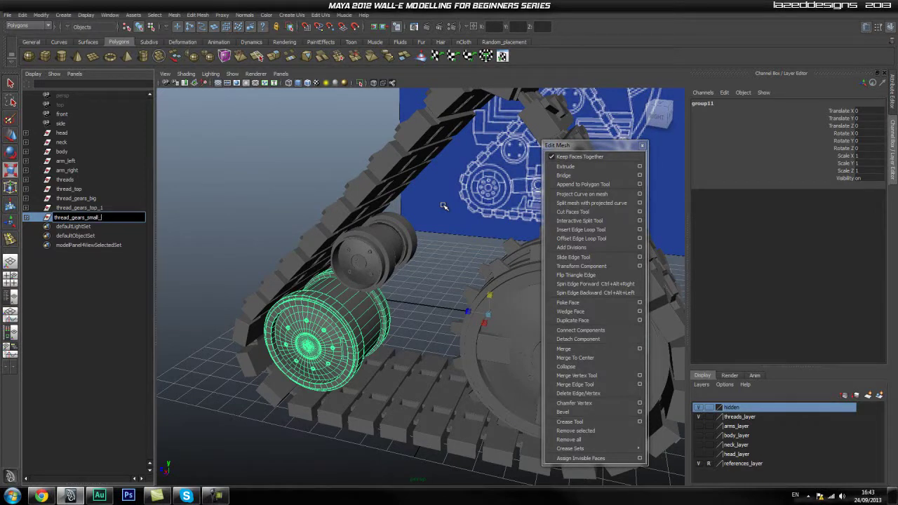
{"action": "type", "text": "nt"}
{"action": "key", "text": "Return"}
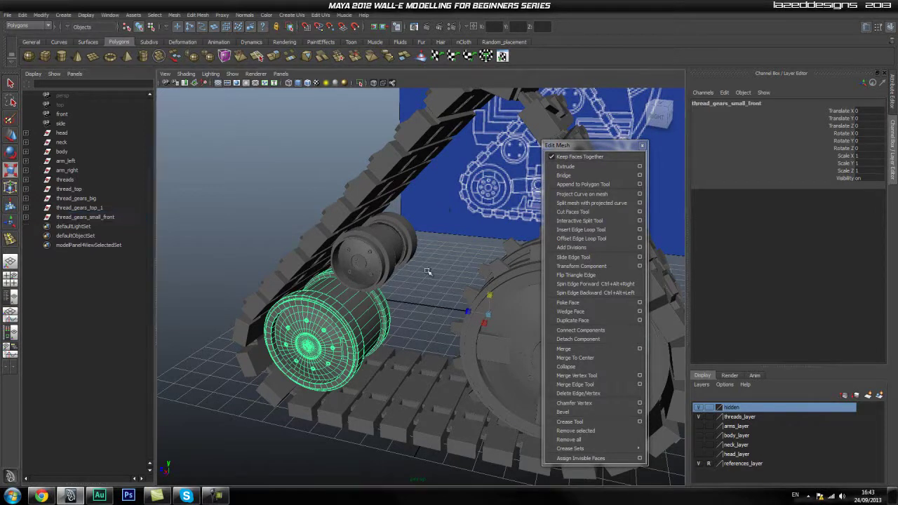
{"action": "left_click", "coordinate": [244, 257]}
Step: Duplicate thread_gears_top_1 in the side view and move the copy to Y 4.075, Z -4.099 over the blueprint's topmost wheel
{"action": "left_click", "coordinate": [81, 207]}
{"action": "left_click_drag", "start_coordinate": [393, 272], "coordinate": [453, 274], "text": "alt"}
{"action": "key", "text": "space"}
{"action": "right_click_drag", "start_coordinate": [423, 295], "coordinate": [330, 280], "text": "alt"}
{"action": "middle_click_drag", "start_coordinate": [392, 281], "coordinate": [327, 280], "text": "alt"}
{"action": "right_click_drag", "start_coordinate": [365, 282], "coordinate": [398, 282], "text": "alt"}
{"action": "middle_click_drag", "start_coordinate": [442, 280], "coordinate": [390, 282], "text": "alt"}
{"action": "right_click_drag", "start_coordinate": [391, 279], "coordinate": [394, 278], "text": "alt"}
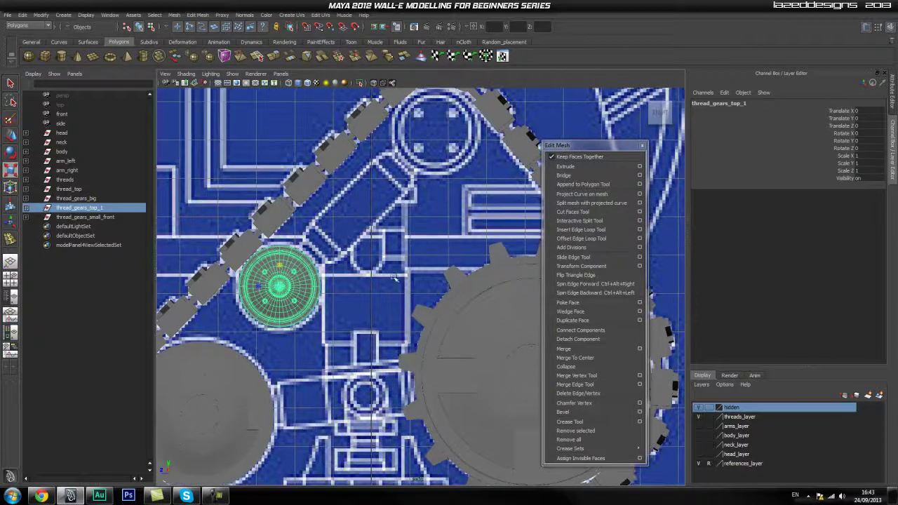
{"action": "key", "text": "ctrl+d"}
{"action": "left_click_drag", "start_coordinate": [285, 298], "coordinate": [437, 132]}
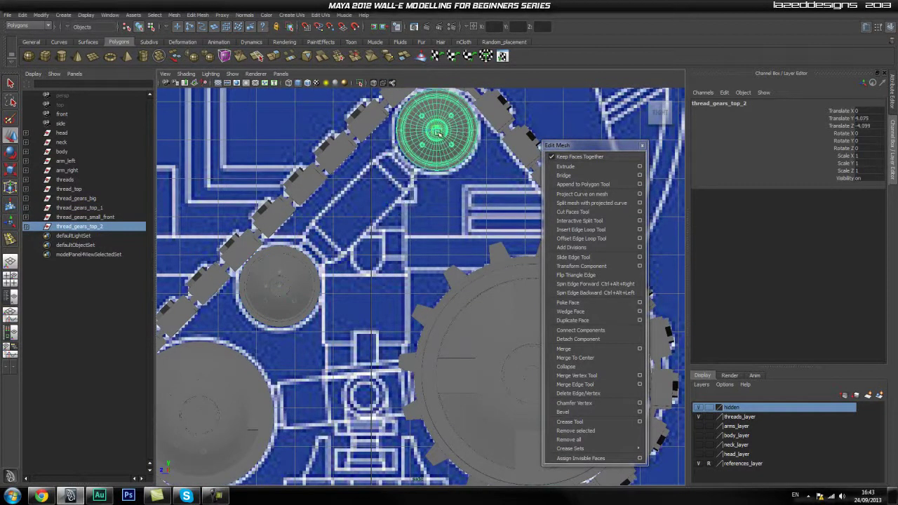
Step: Fine-tune the fit of the duplicated wheel pair against the topmost wheel outline in the blueprint
{"action": "middle_click_drag", "start_coordinate": [473, 129], "coordinate": [450, 191], "text": "alt"}
{"action": "scroll", "coordinate": [442, 186], "scroll_direction": "up", "scroll_amount": 3}
{"action": "middle_click_drag", "start_coordinate": [412, 164], "coordinate": [393, 265], "text": "alt"}
{"action": "scroll", "coordinate": [402, 218], "scroll_direction": "up", "scroll_amount": 3}
{"action": "scroll", "coordinate": [393, 264], "scroll_direction": "up", "scroll_amount": 2}
{"action": "key", "text": "r"}
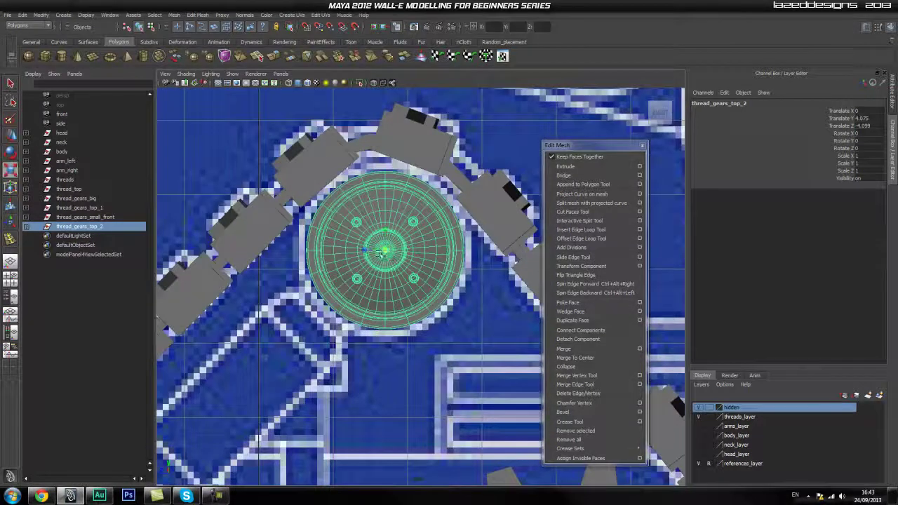
{"action": "mouse_move", "coordinate": [386, 252]}
{"action": "left_mouse_down"}
{"action": "mouse_move", "coordinate": [385, 239]}
{"action": "mouse_move", "coordinate": [396, 254]}
{"action": "left_mouse_up"}
Step: Nudge thread_gears_top_1 to 0.019 in Y and Z to center it on its blueprint circle
{"action": "middle_click_drag", "start_coordinate": [363, 348], "coordinate": [602, 86], "text": "alt"}
{"action": "left_click", "coordinate": [70, 217]}
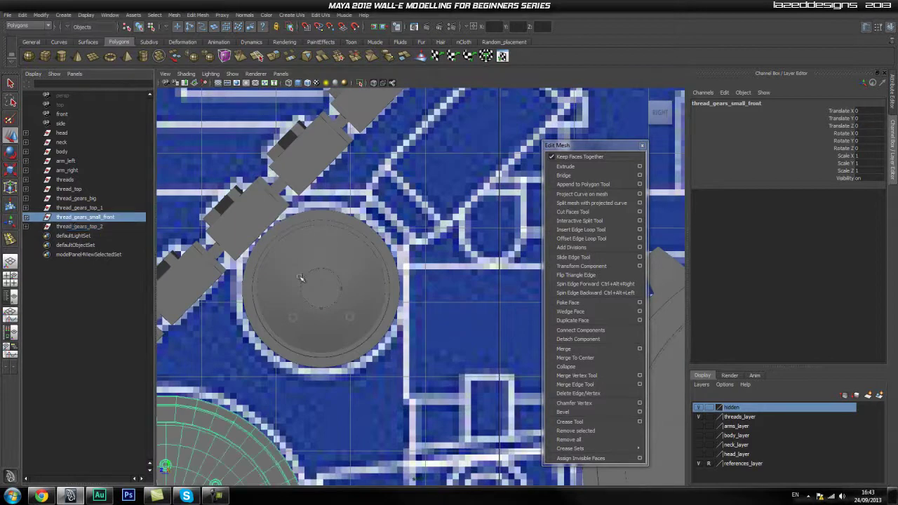
{"action": "left_click", "coordinate": [104, 229]}
{"action": "left_click", "coordinate": [87, 216]}
{"action": "left_click", "coordinate": [88, 199]}
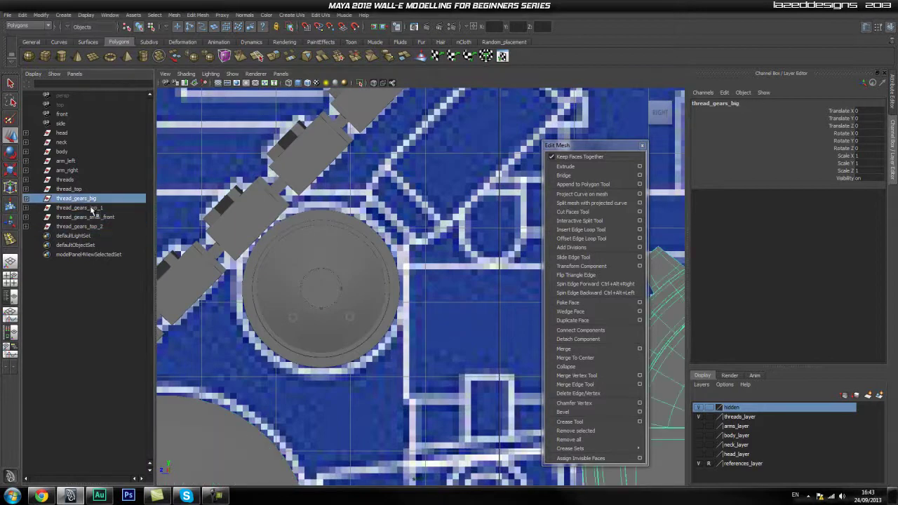
{"action": "left_click", "coordinate": [91, 207]}
{"action": "left_click_drag", "start_coordinate": [322, 290], "coordinate": [319, 287]}
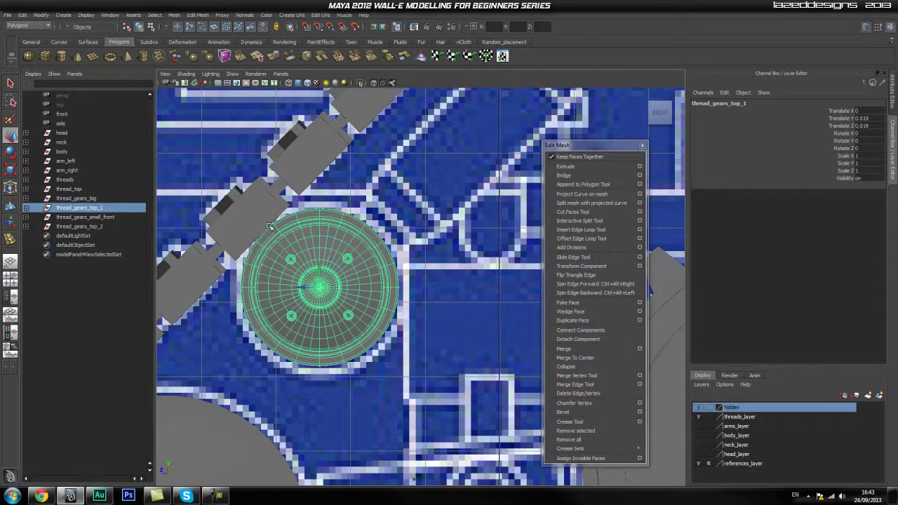
Step: Examine the complete track with all its wheels from several angles in the perspective view
{"action": "key", "text": "space"}
{"action": "left_click_drag", "start_coordinate": [372, 274], "coordinate": [371, 256]}
{"action": "left_click_drag", "start_coordinate": [453, 320], "coordinate": [361, 341], "text": "alt"}
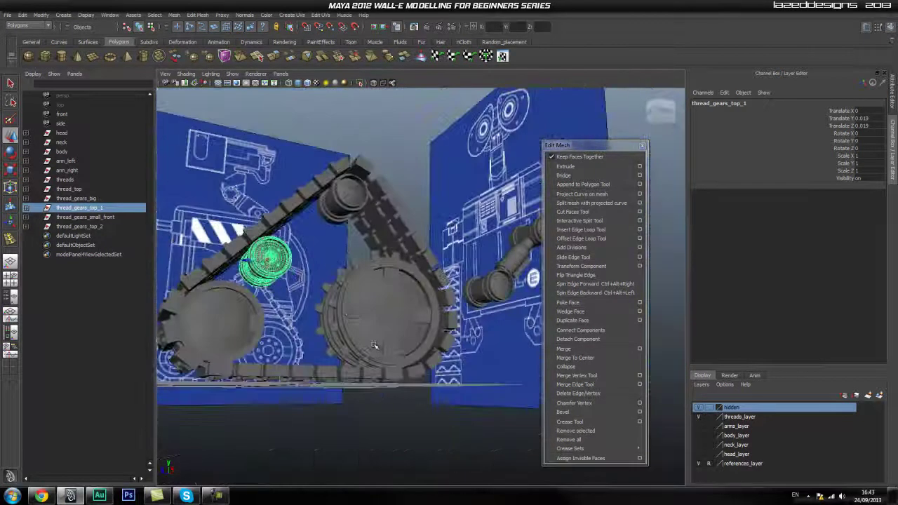
{"action": "left_click", "coordinate": [421, 358]}
{"action": "left_click_drag", "start_coordinate": [421, 357], "coordinate": [351, 372], "text": "alt"}
{"action": "right_click_drag", "start_coordinate": [351, 372], "coordinate": [435, 363], "text": "alt"}
{"action": "middle_click_drag", "start_coordinate": [435, 363], "coordinate": [453, 317], "text": "alt"}
{"action": "left_click_drag", "start_coordinate": [453, 316], "coordinate": [361, 298], "text": "alt"}
{"action": "left_click", "coordinate": [217, 201]}
{"action": "left_click_drag", "start_coordinate": [217, 201], "coordinate": [308, 367], "text": "alt"}
{"action": "scroll", "coordinate": [331, 417], "scroll_direction": "down", "scroll_amount": 8}
{"action": "scroll", "coordinate": [320, 362], "scroll_direction": "up", "scroll_amount": 6}
{"action": "left_click_drag", "start_coordinate": [471, 244], "coordinate": [439, 279], "text": "alt"}
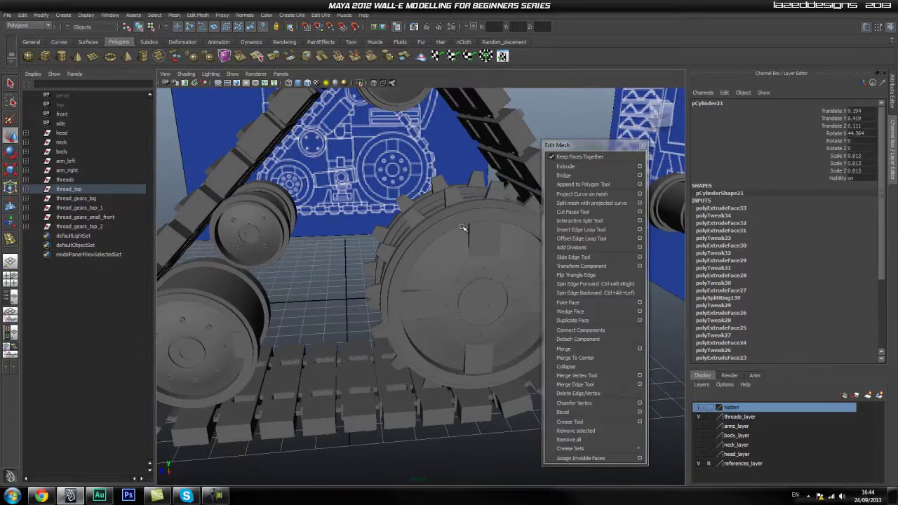
{"action": "left_click_drag", "start_coordinate": [411, 239], "coordinate": [381, 260], "text": "alt"}
{"action": "left_click_drag", "start_coordinate": [439, 313], "coordinate": [523, 314], "text": "alt"}
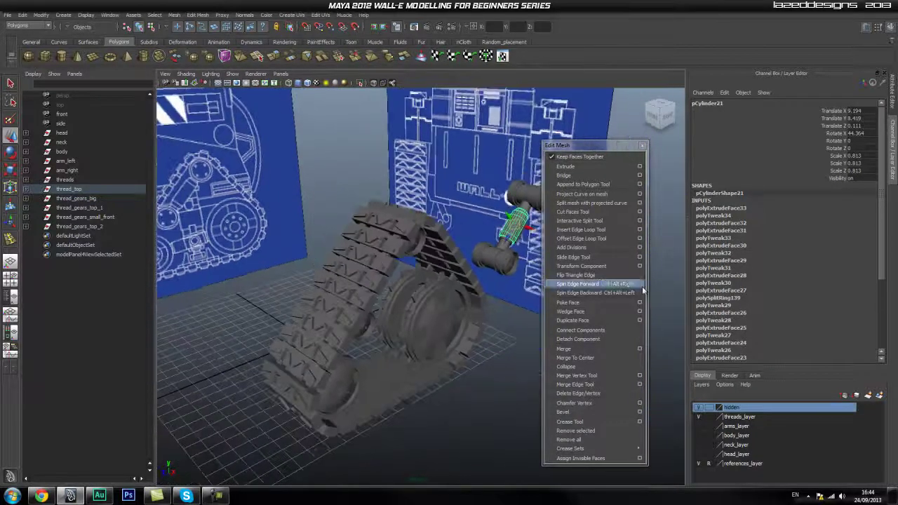